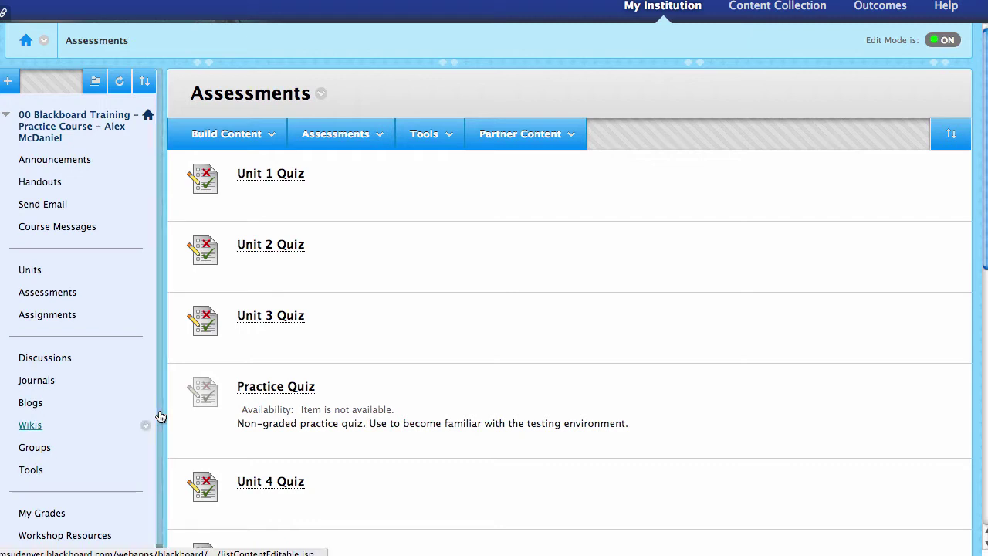
- Expand Course Tools under Control Panel and review the assessment types on the Assessments page
mouse_move(402, 309)
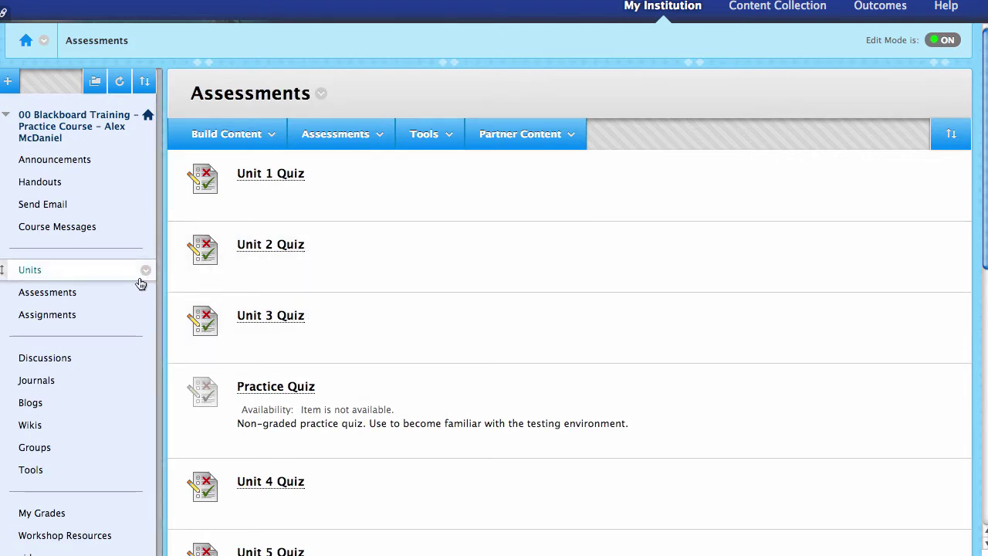
scroll(129, 281, "down", 5)
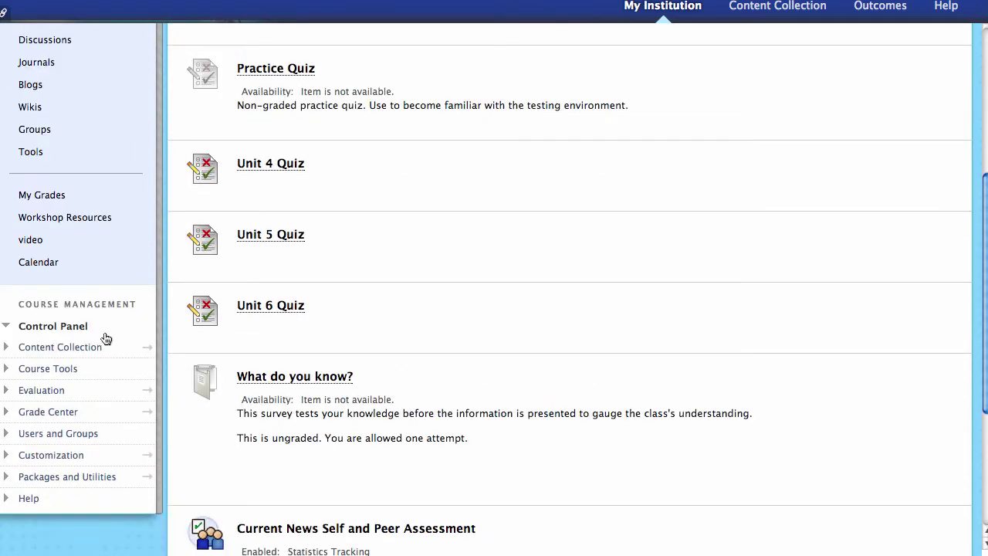
left_click(66, 370)
scroll(85, 389, "down", 5)
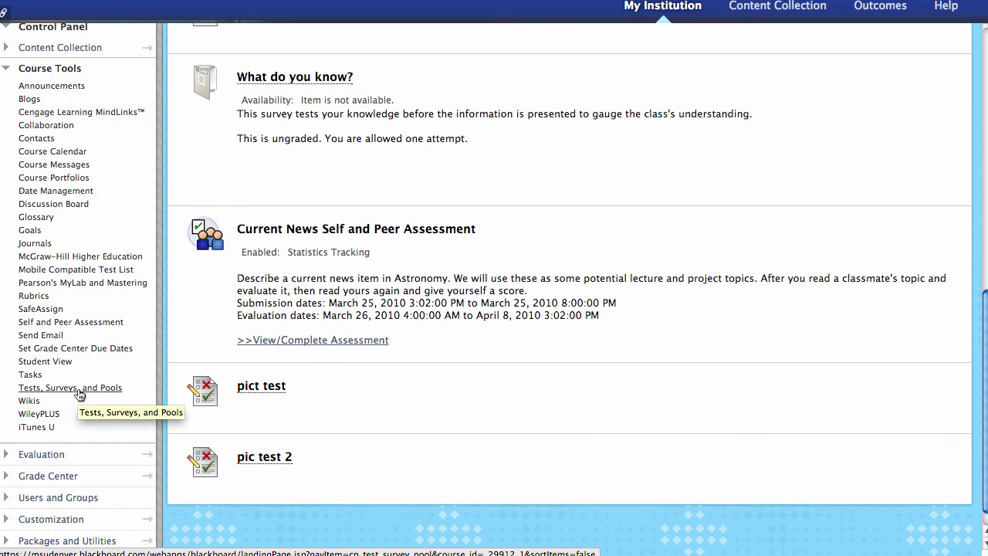
scroll(81, 395, "up", 10)
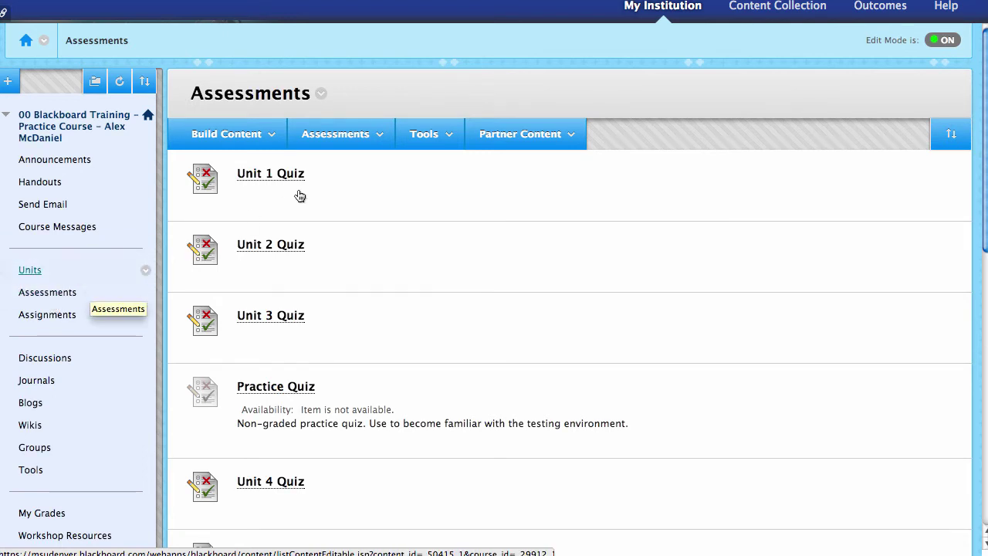
left_click(374, 137)
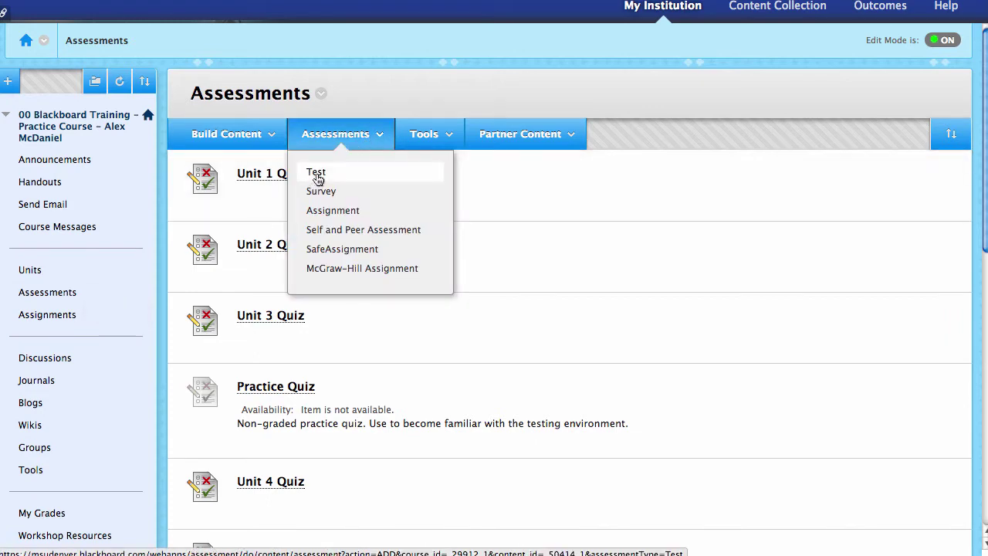
scroll(179, 252, "down", 10)
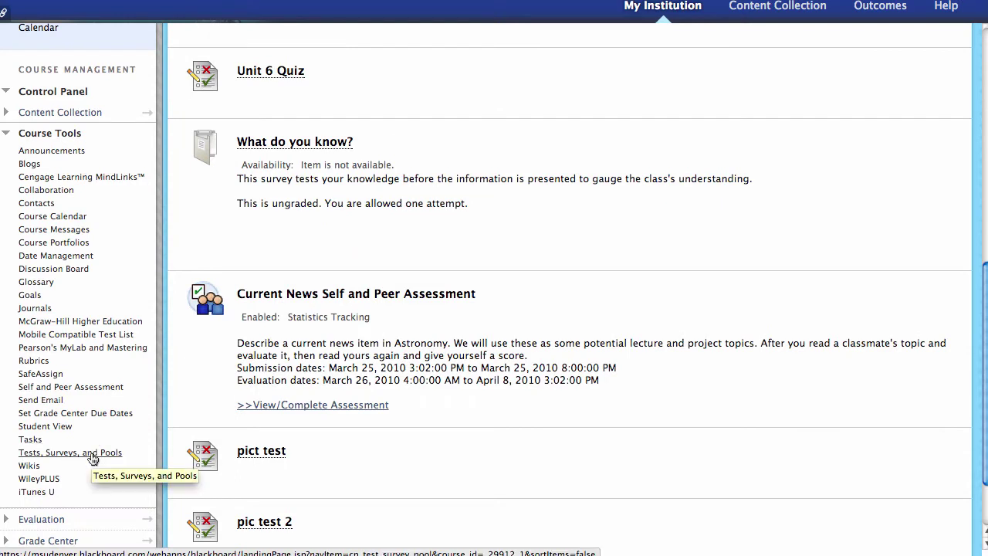
- Go to Tests, Surveys, and Pools and open the course's Tests list
left_click(92, 456)
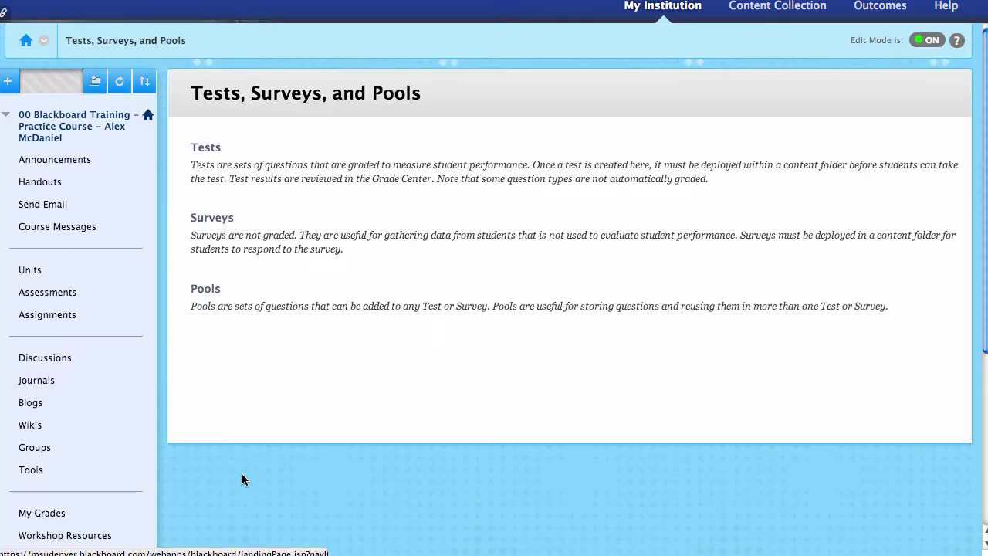
left_click(212, 151)
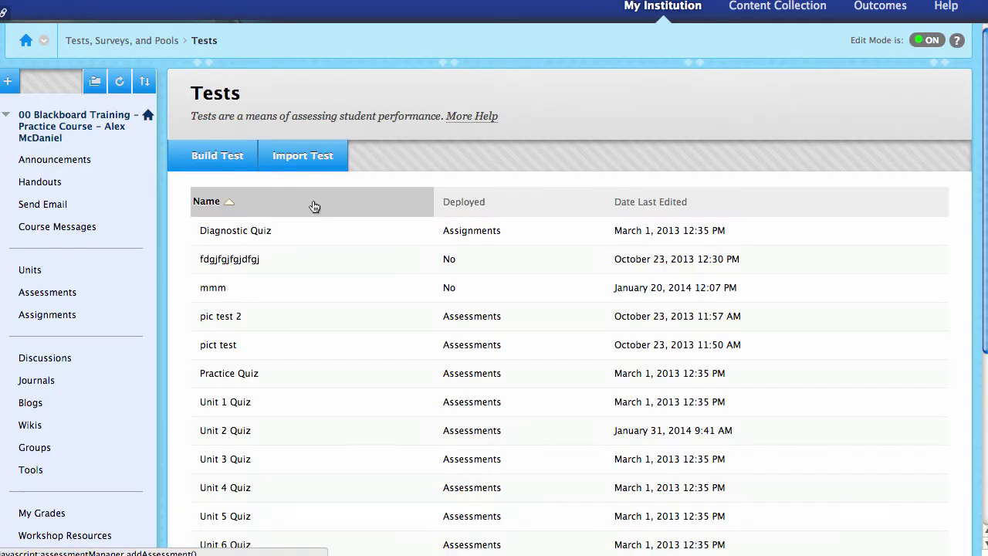
- Build a new test named 'sample test' with instructions 'go here...' and submit it
left_click(232, 157)
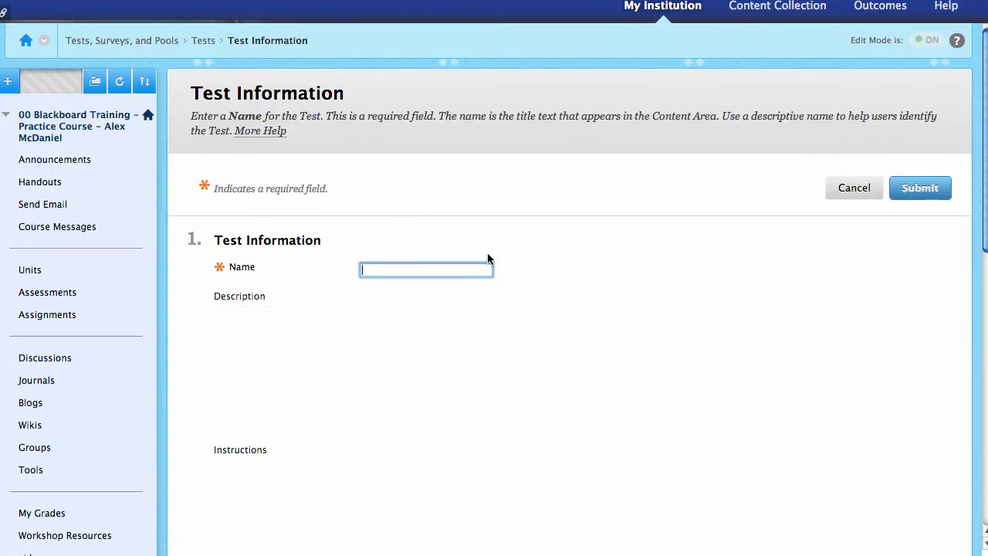
type("sam")
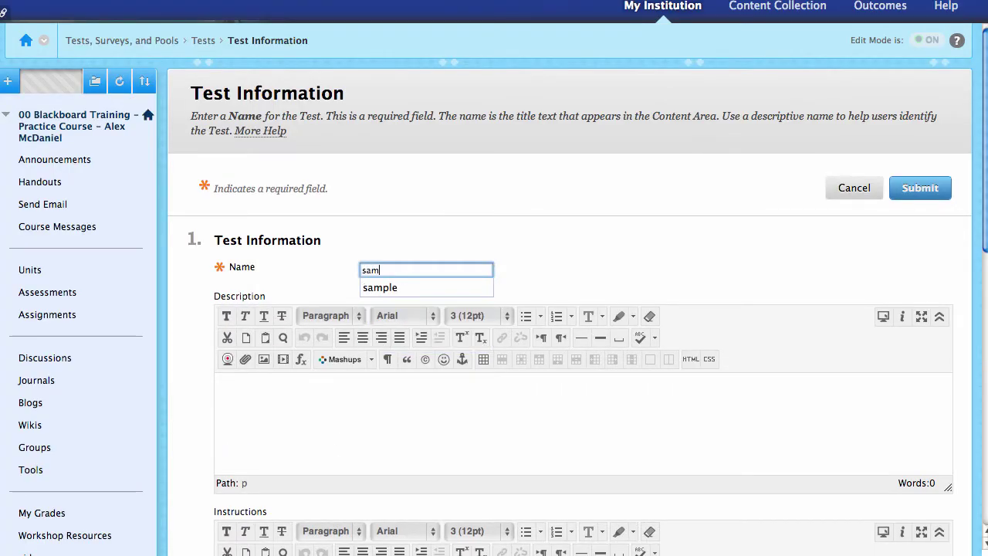
type("ple test")
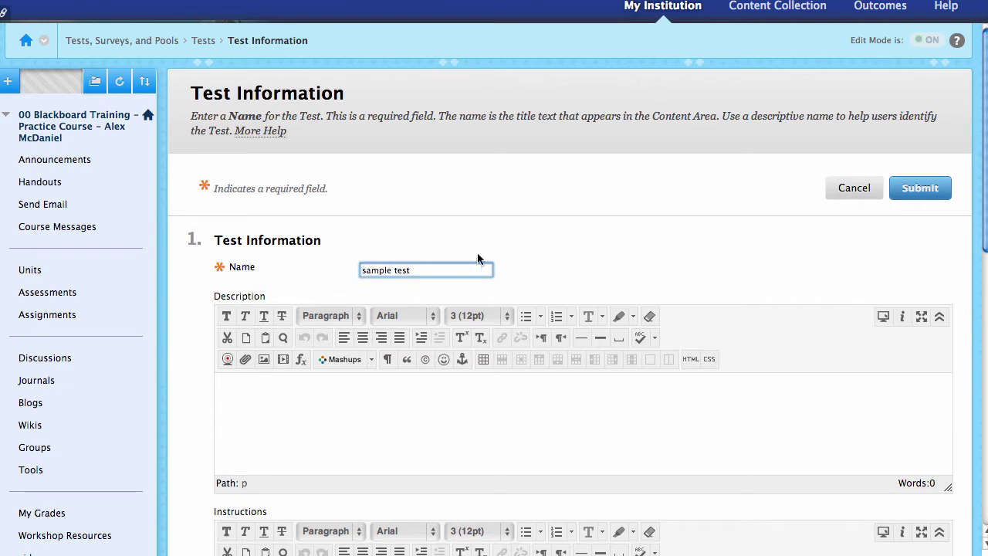
scroll(479, 258, "down", 1)
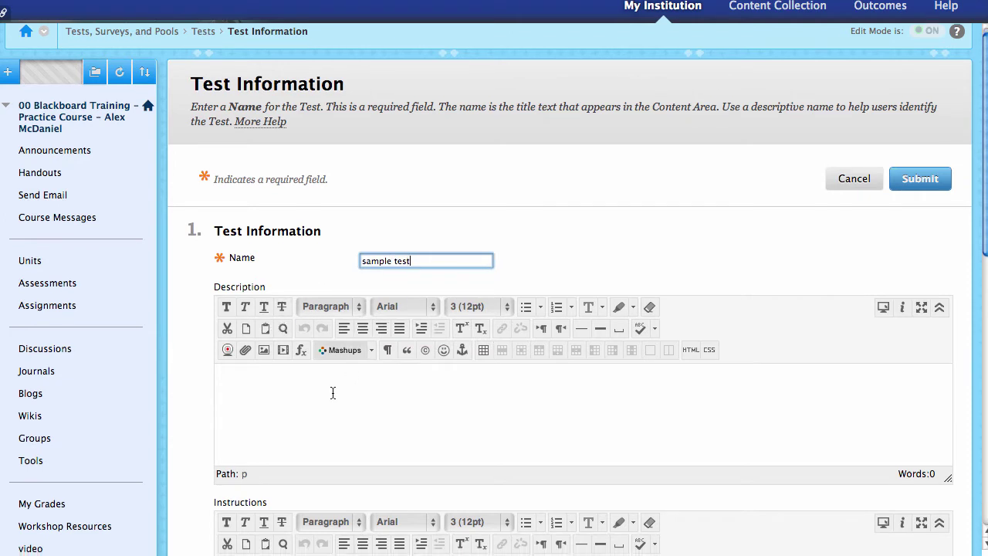
scroll(331, 392, "down", 3)
scroll(323, 309, "down", 3)
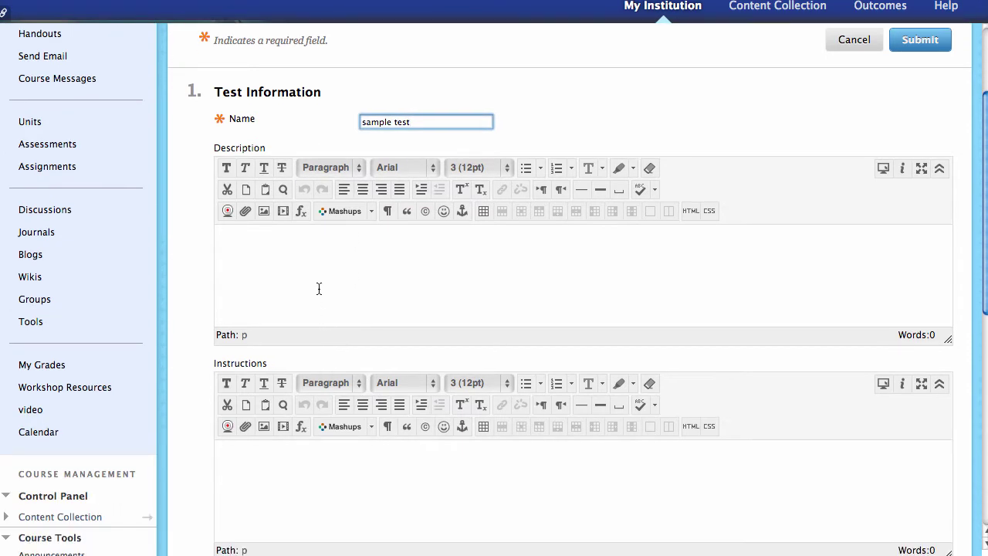
left_click(299, 199)
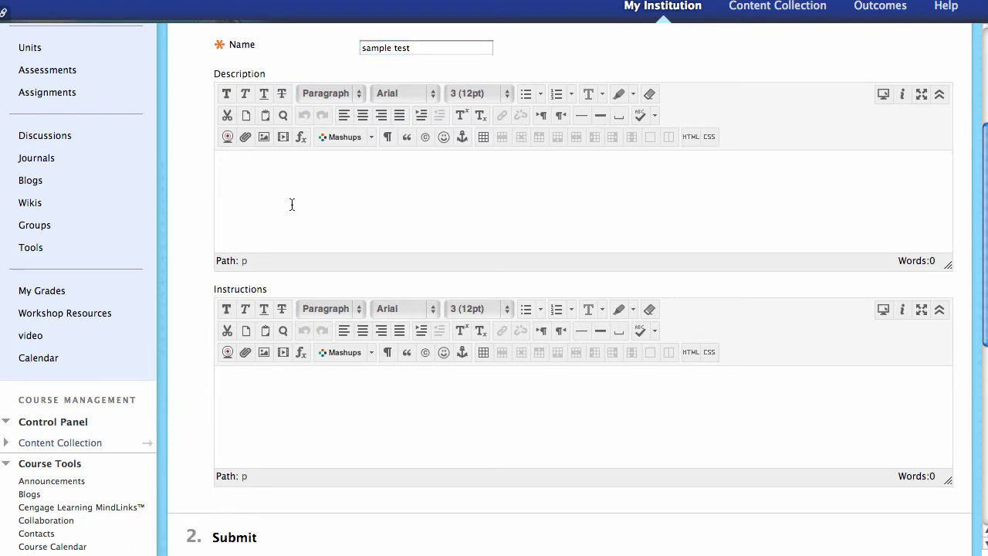
left_click(287, 430)
type("go here...")
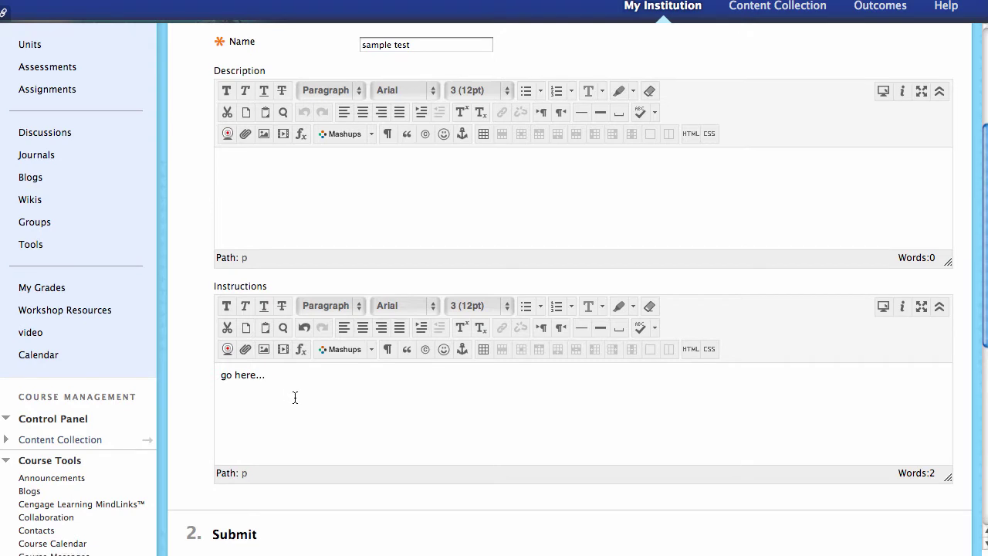
scroll(291, 396, "down", 3)
left_click(920, 461)
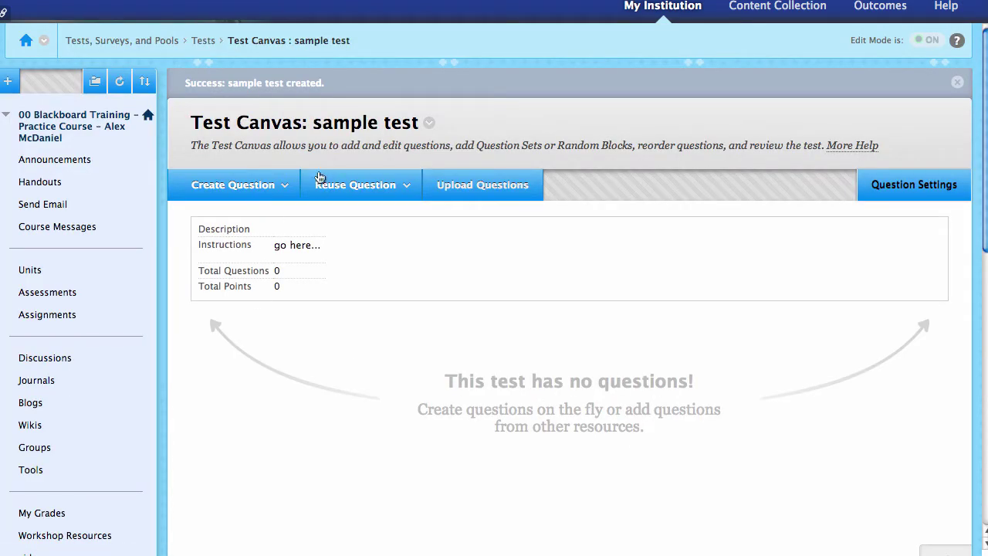
- On the sample test canvas, choose True/False from the Create Question menu
left_click(320, 192)
left_click(265, 189)
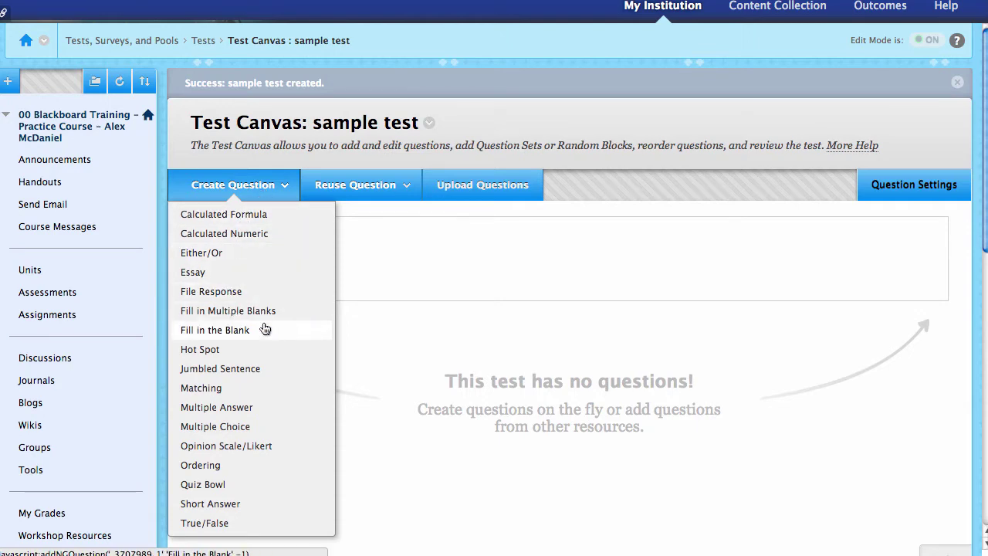
left_click(227, 522)
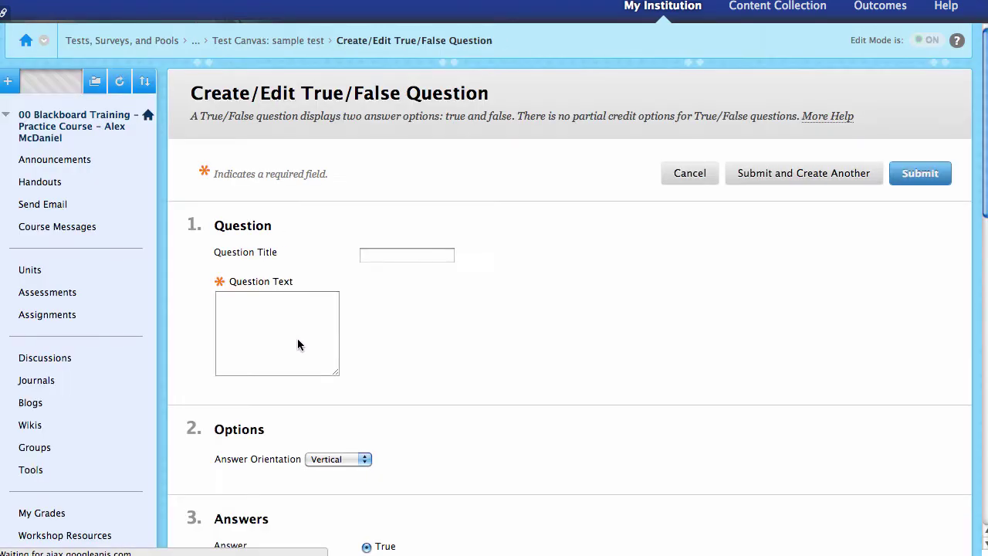
- Title the question 'T1 Q1' with question text 'What is up?'
left_click(406, 255)
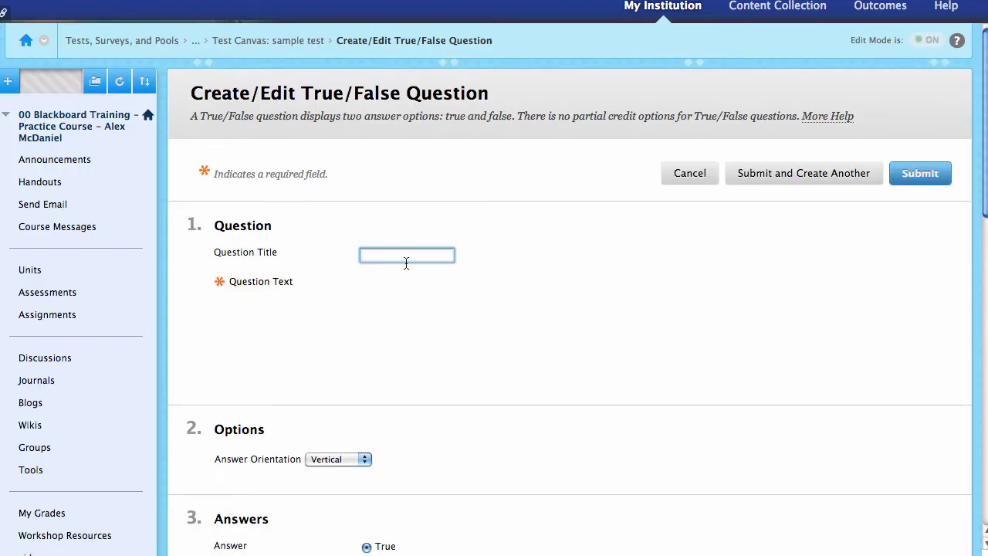
type("Q")
key("BackSpace")
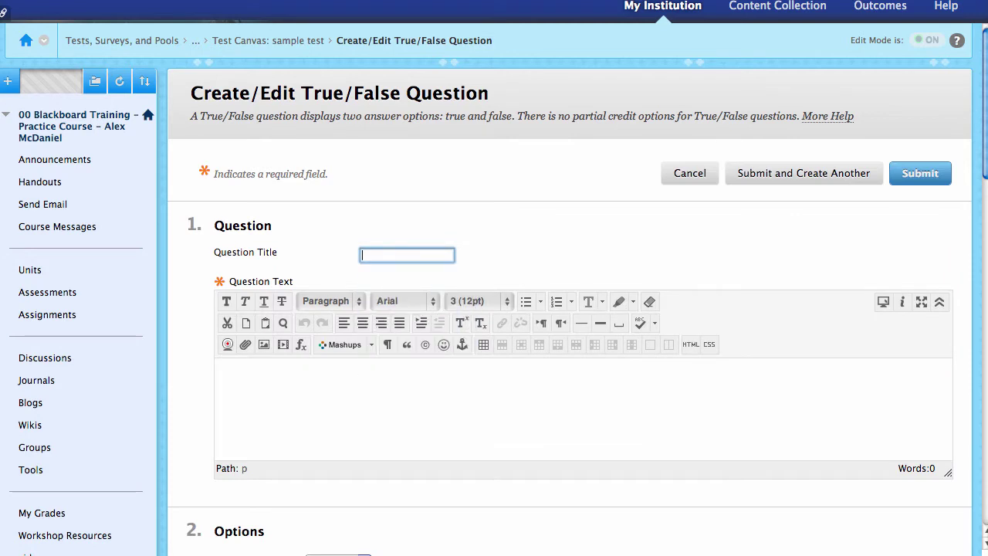
type("T1 Q1")
scroll(351, 376, "down", 1)
left_click(334, 378)
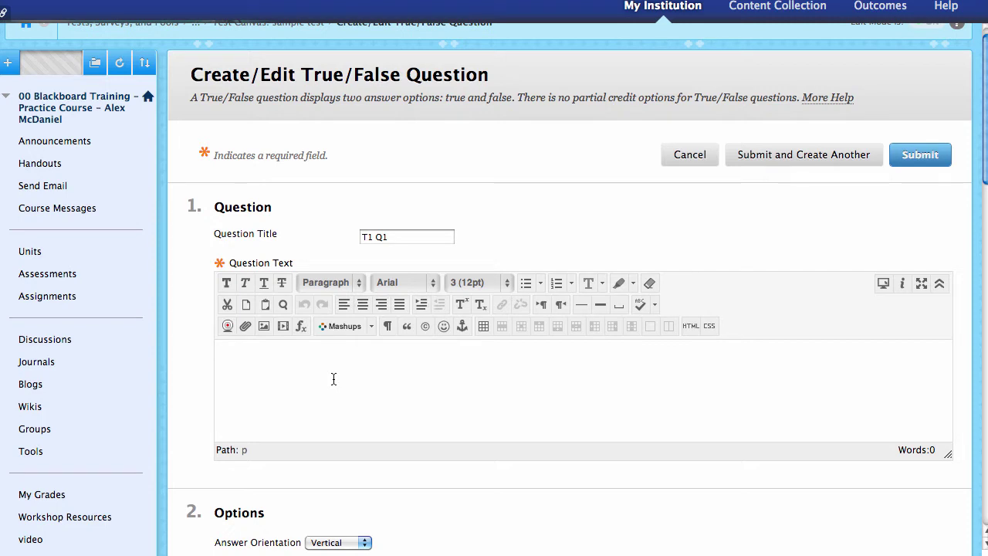
type("What is up?")
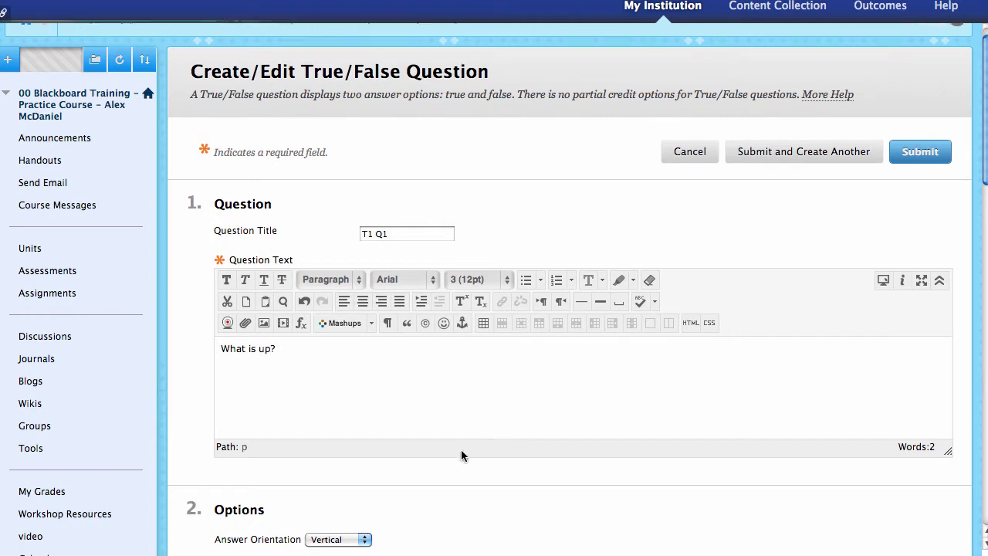
- Keep the answer orientation Vertical, with False as the correct answer
scroll(461, 449, "down", 3)
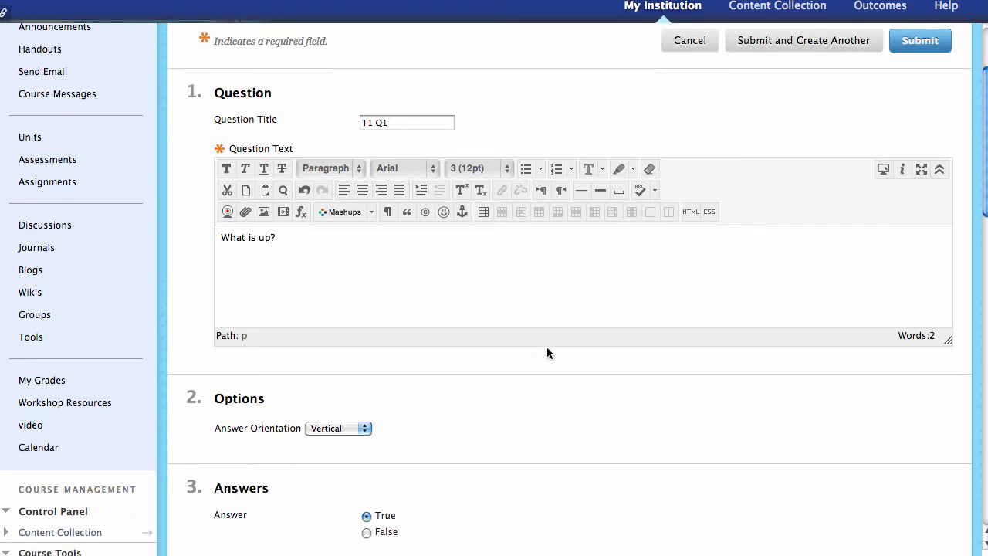
scroll(511, 387, "down", 1)
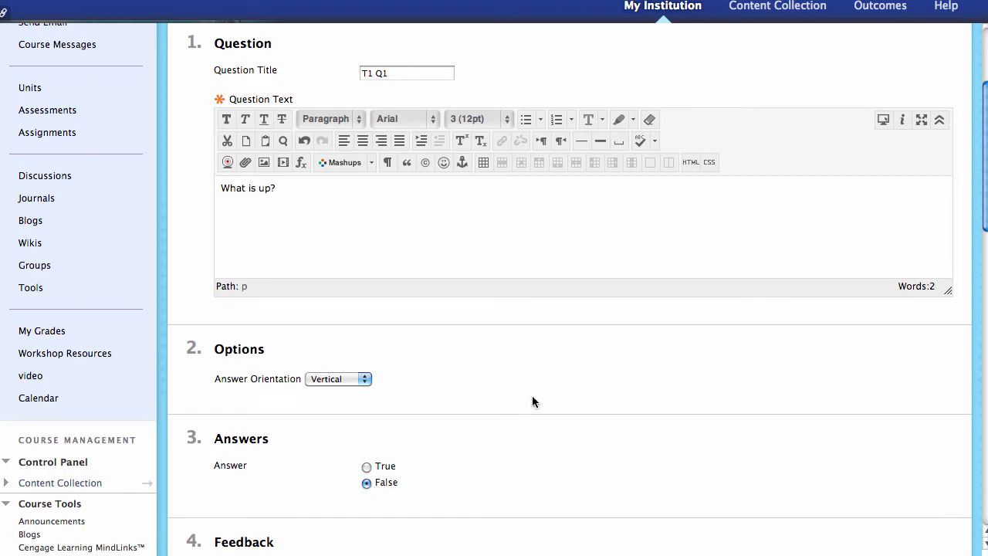
scroll(532, 396, "down", 1)
left_click(364, 364)
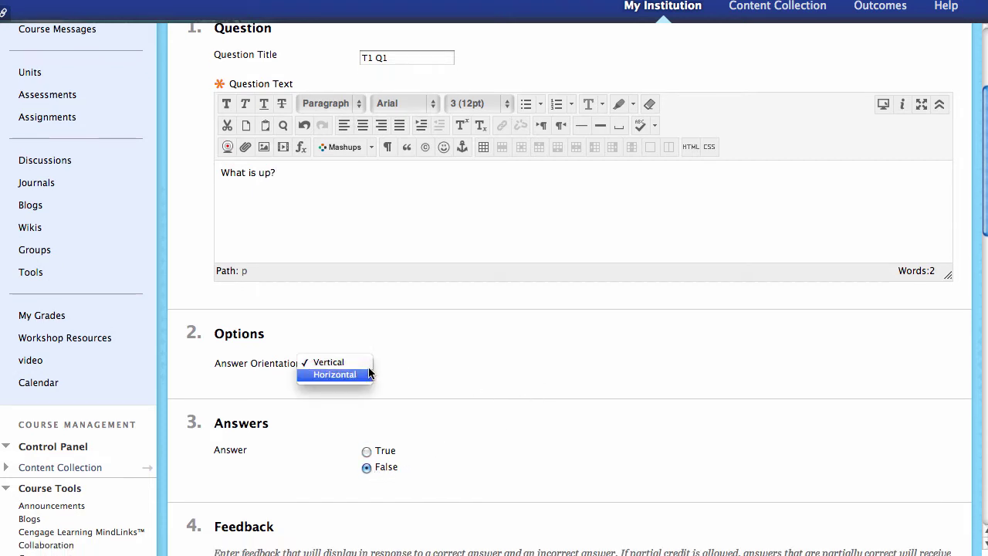
left_click(412, 365)
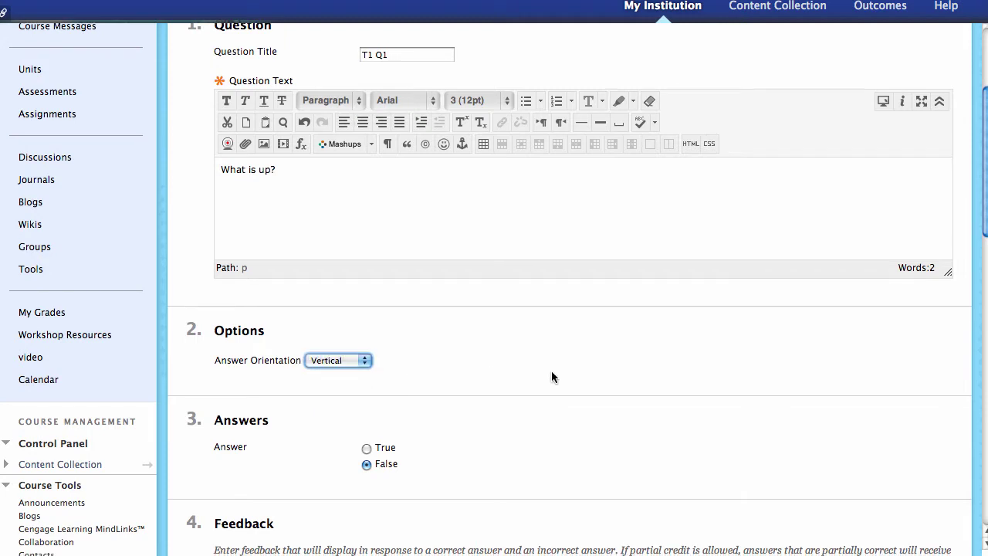
scroll(551, 377, "down", 5)
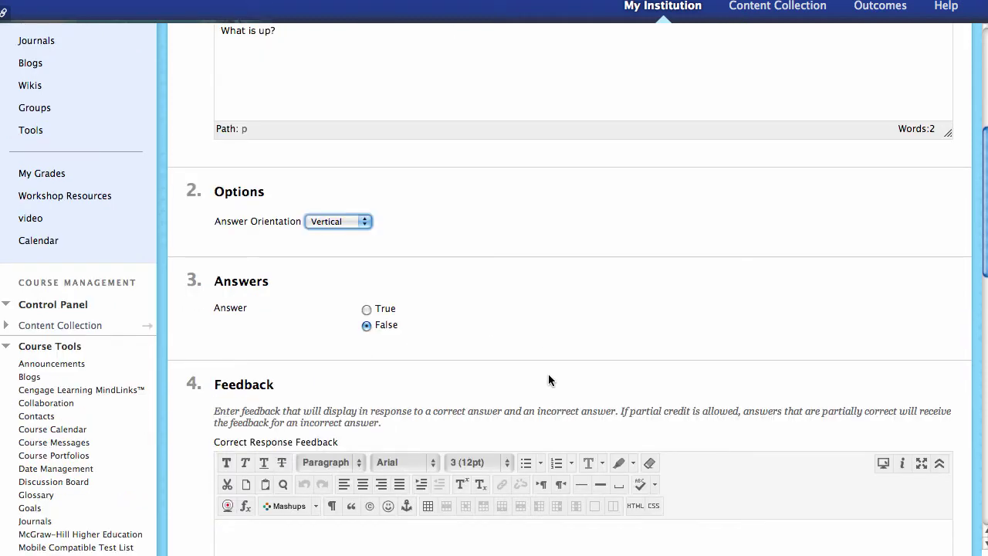
- Look over the question's feedback fields, starting with correct-response feedback, down to Categories
scroll(529, 373, "down", 5)
left_click(323, 427)
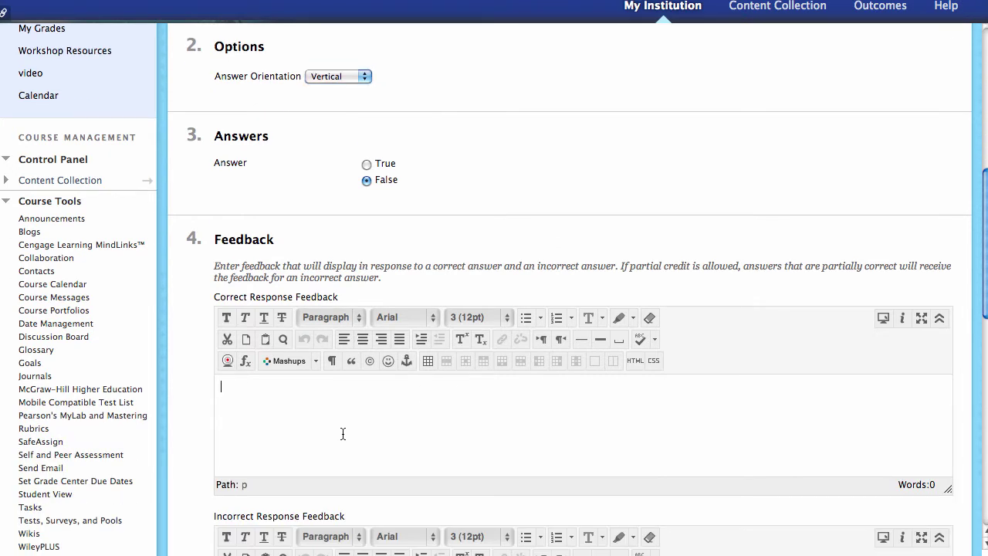
scroll(342, 434, "down", 1)
scroll(325, 401, "down", 4)
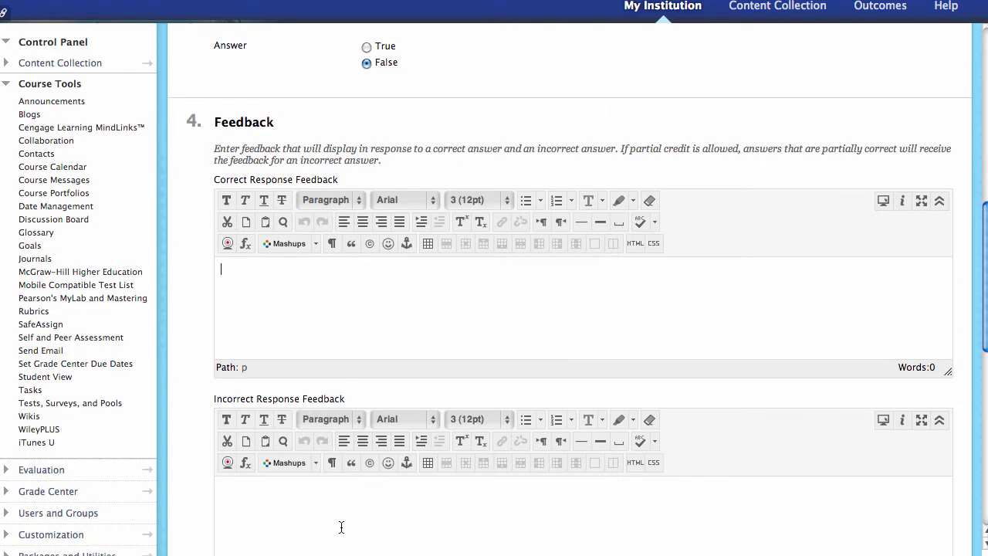
scroll(336, 515, "down", 2)
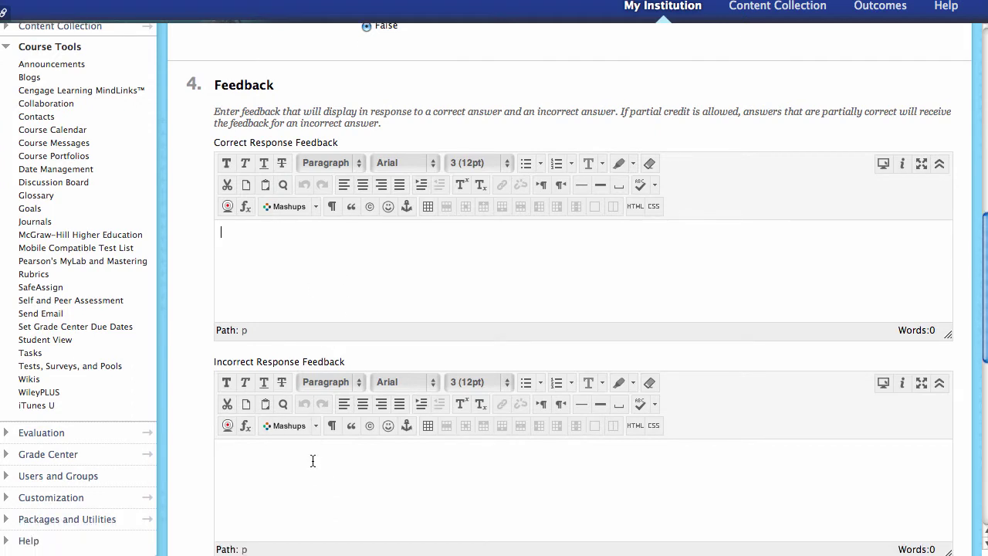
scroll(337, 479, "down", 5)
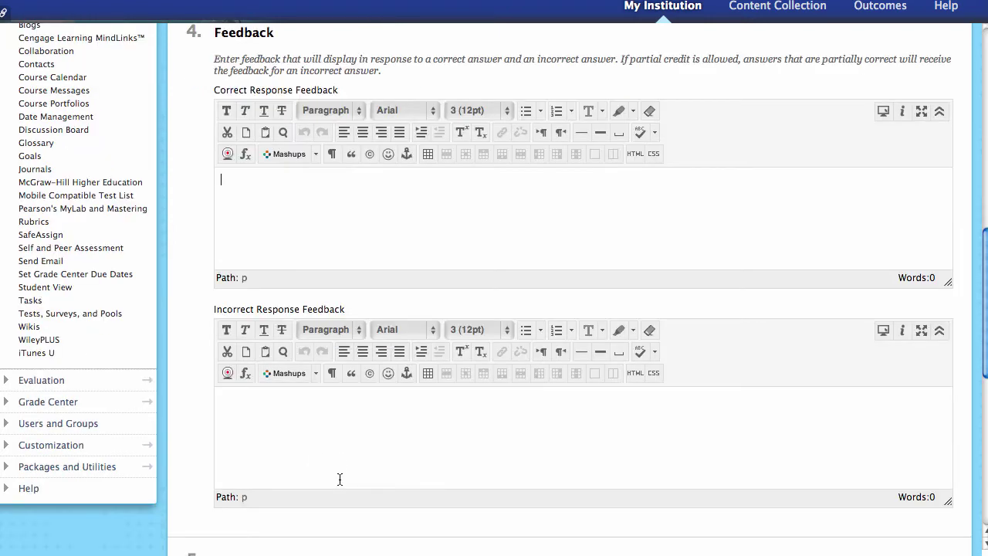
scroll(343, 456, "down", 3)
scroll(359, 430, "down", 6)
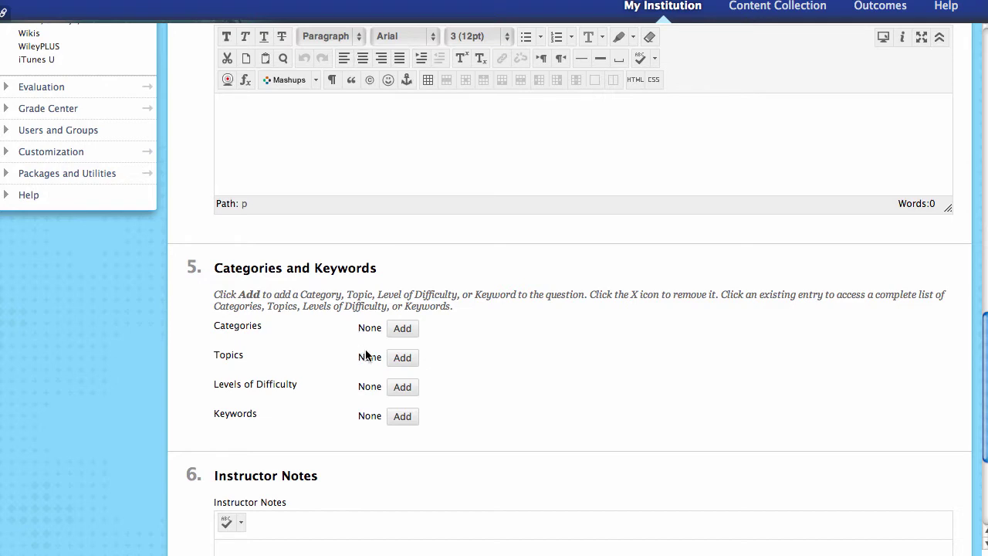
- Tag the question with the existing category 'scientists' and submit it
left_click(405, 332)
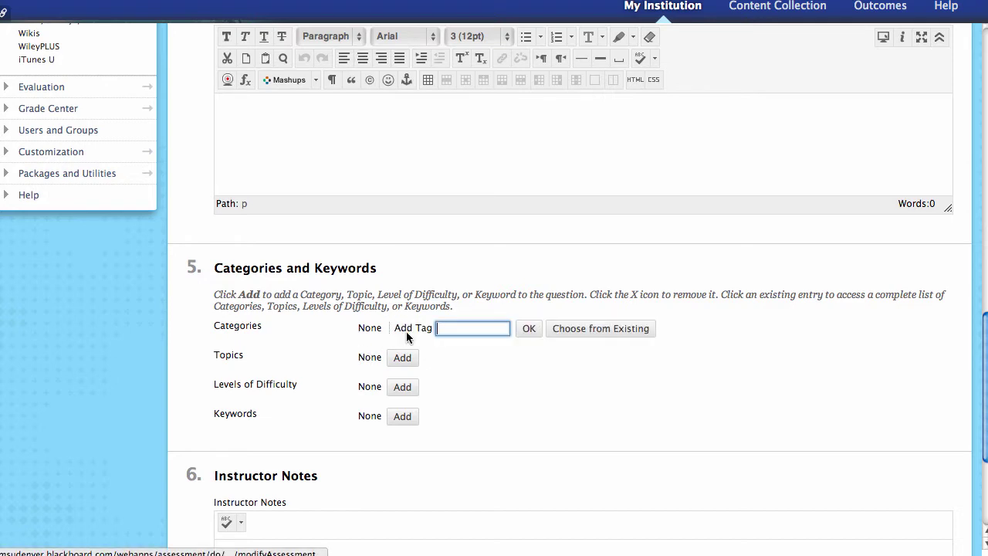
left_click(567, 331)
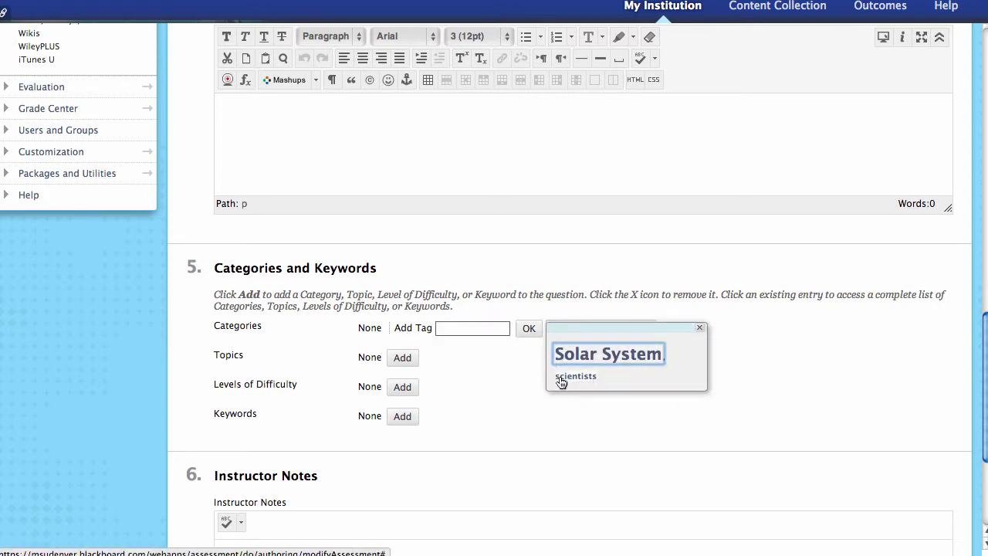
left_click(571, 376)
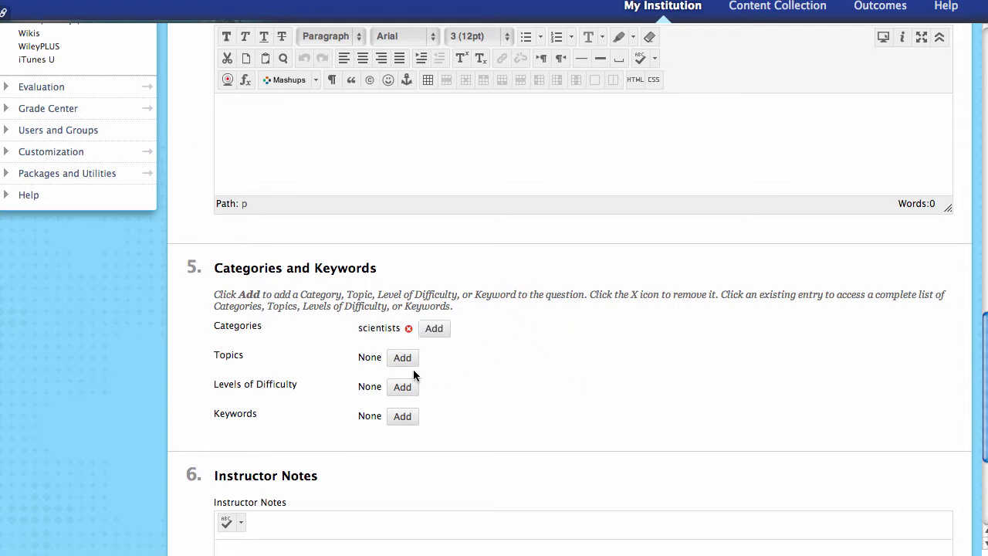
scroll(455, 456, "down", 5)
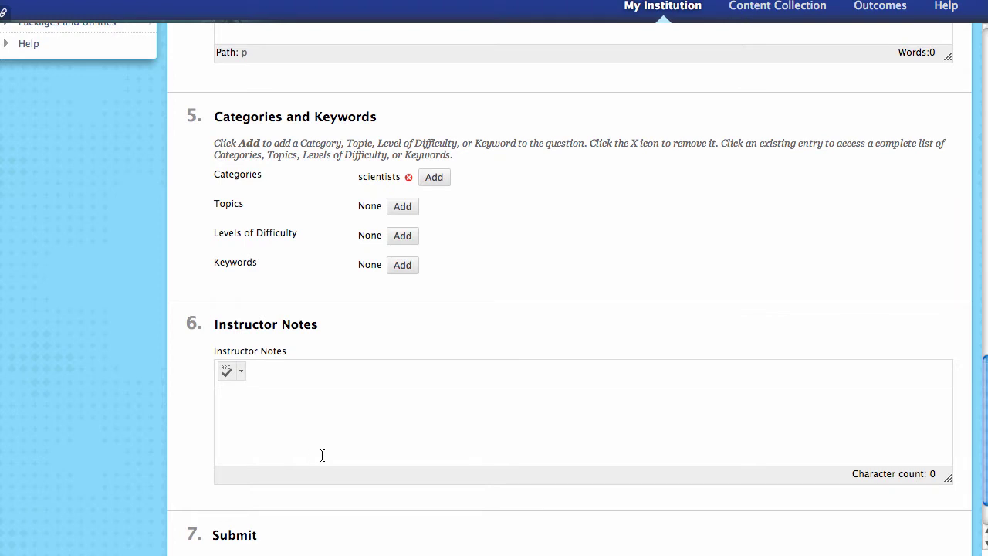
scroll(319, 454, "down", 2)
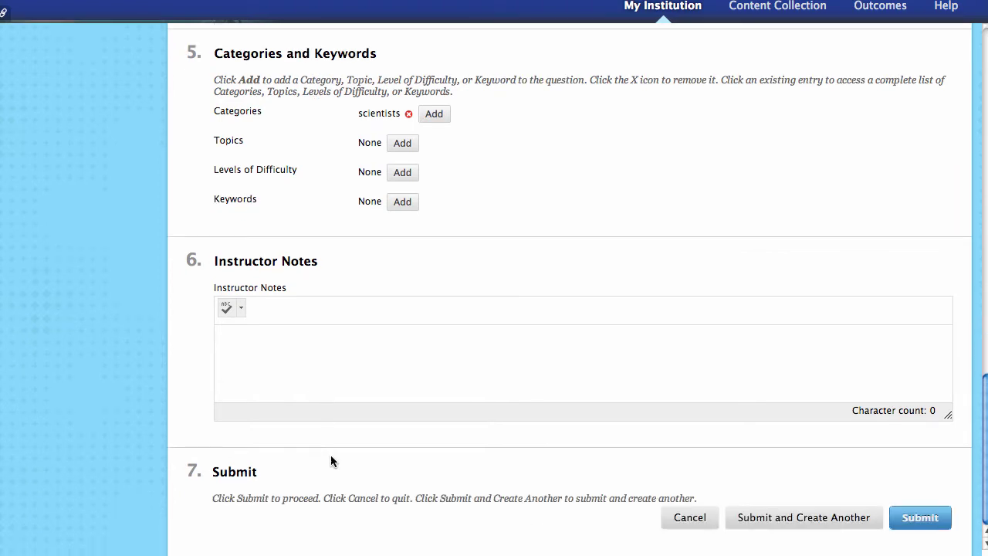
left_click(926, 523)
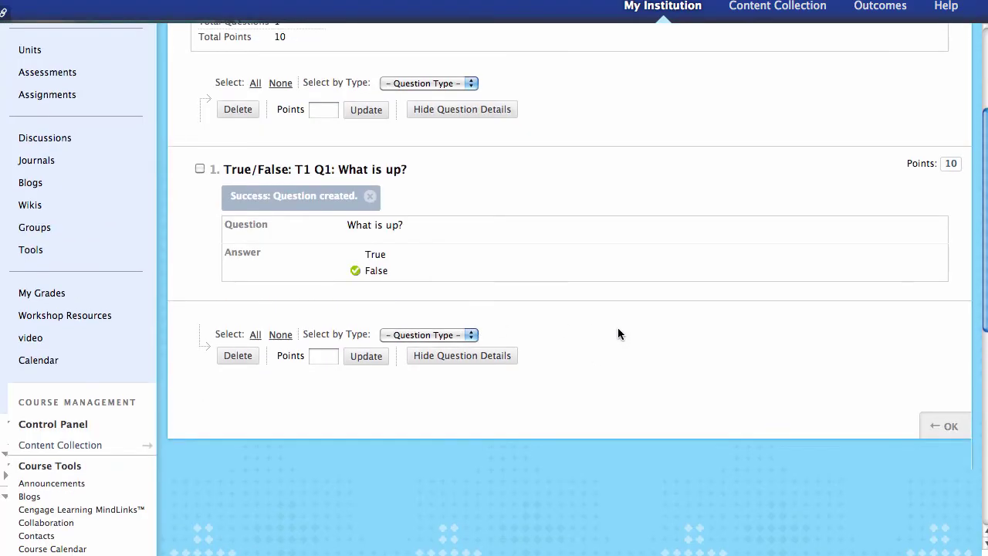
- Choose Find Questions from the Reuse Question menu on the test canvas
scroll(618, 333, "up", 3)
scroll(679, 231, "up", 1)
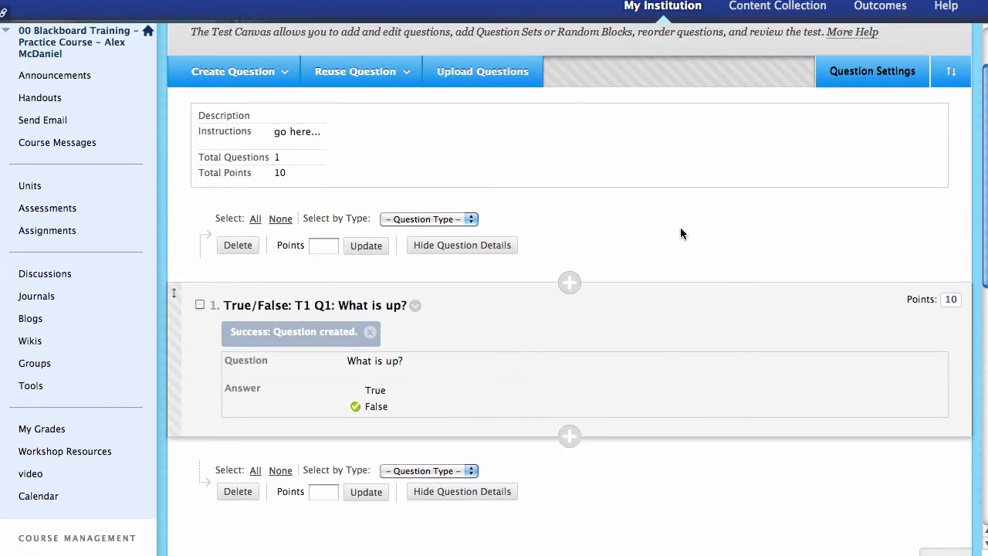
left_click(398, 77)
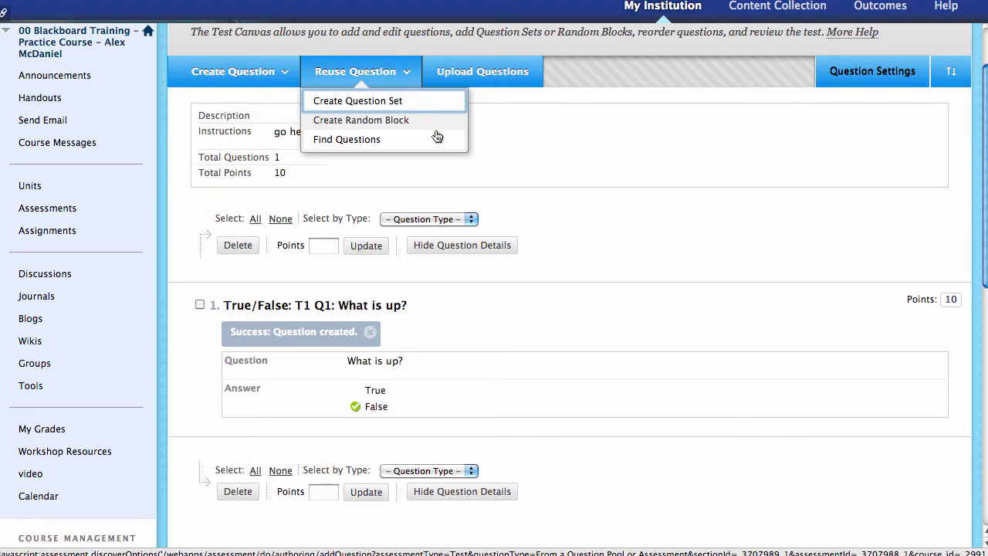
scroll(396, 101, "up", 1)
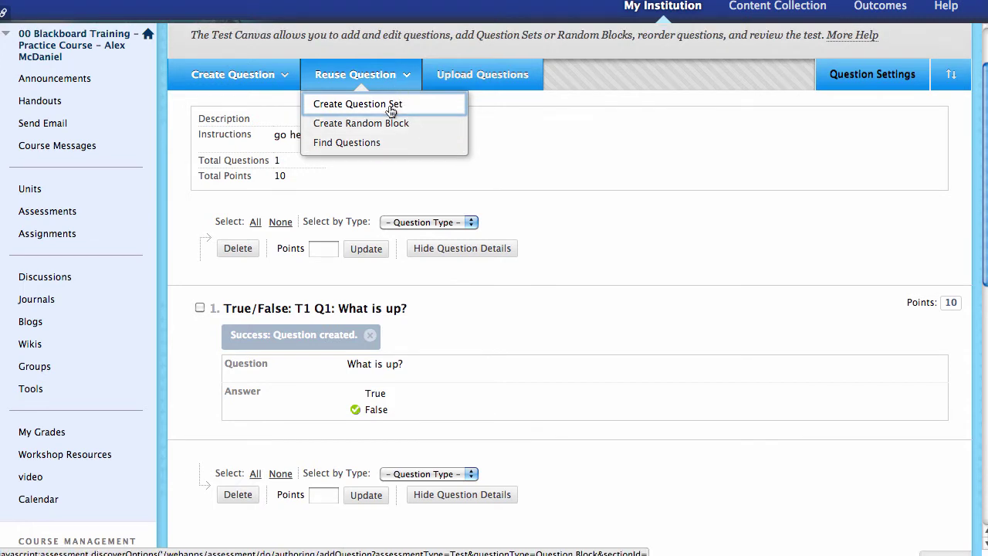
left_click(375, 143)
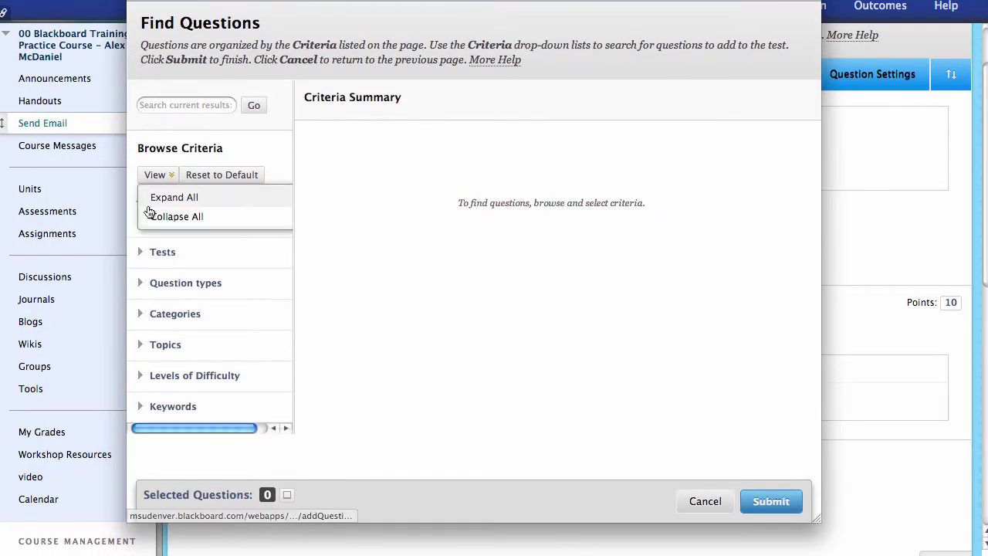
- Add the plants-and-oxygen and 'Venus is:' questions from the Venus and Earth pool
left_click(151, 223)
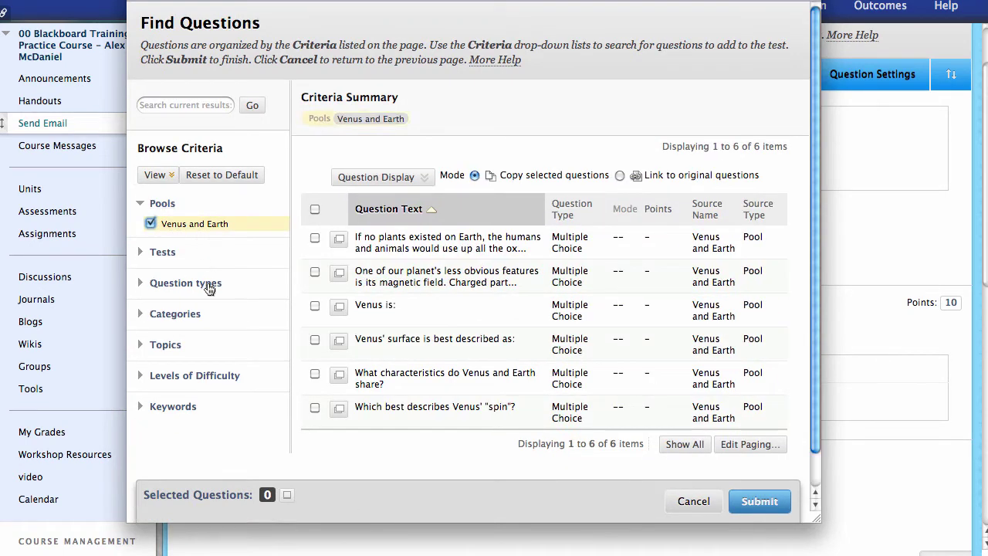
left_click(315, 238)
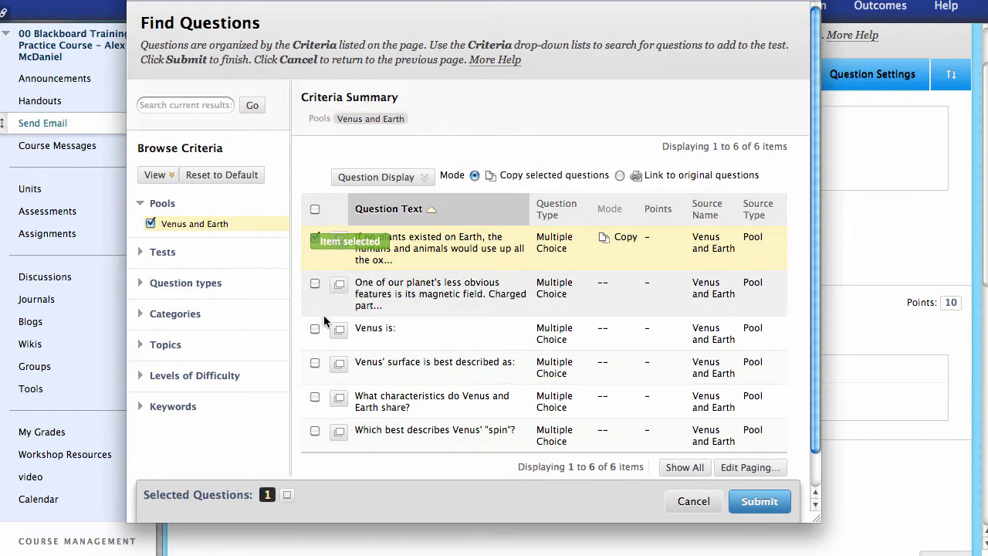
left_click(315, 329)
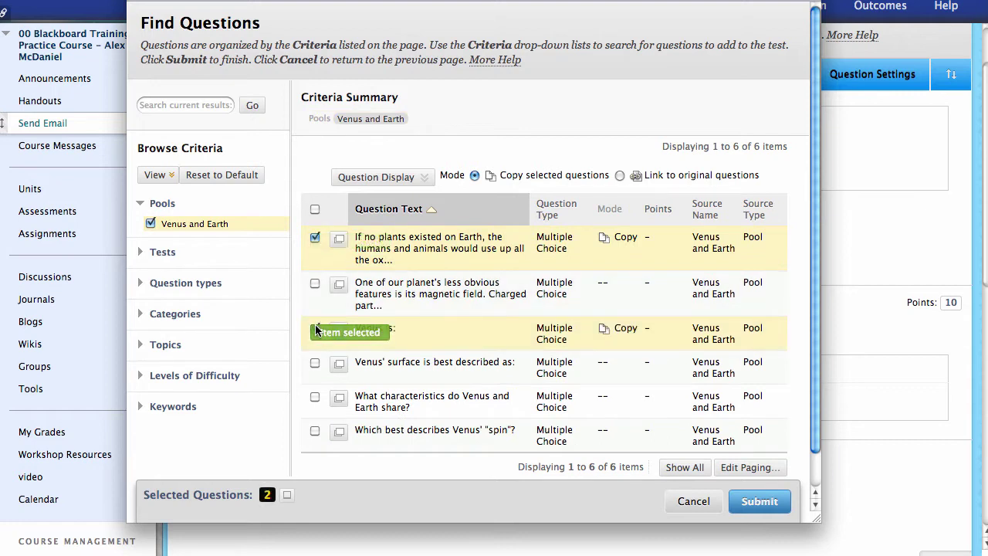
left_click(760, 502)
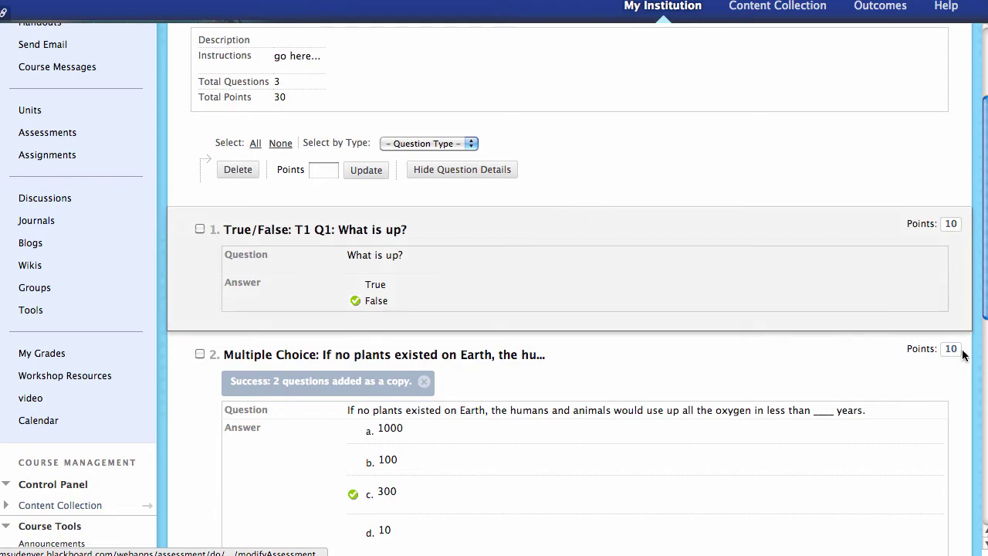
- Reduce questions 1 and 2 from 10 points to 1 point each
scroll(952, 347, "down", 5)
scroll(958, 402, "up", 5)
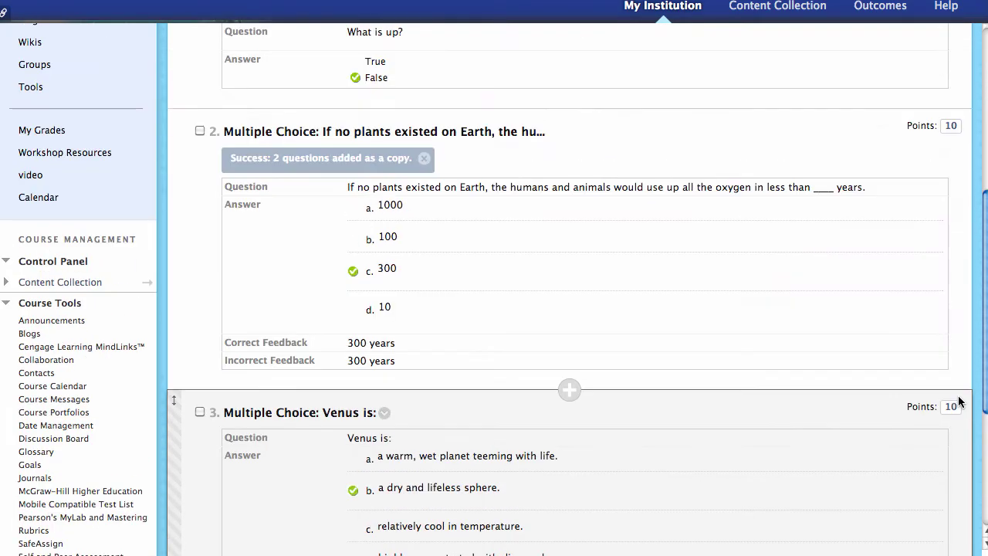
left_click(951, 248)
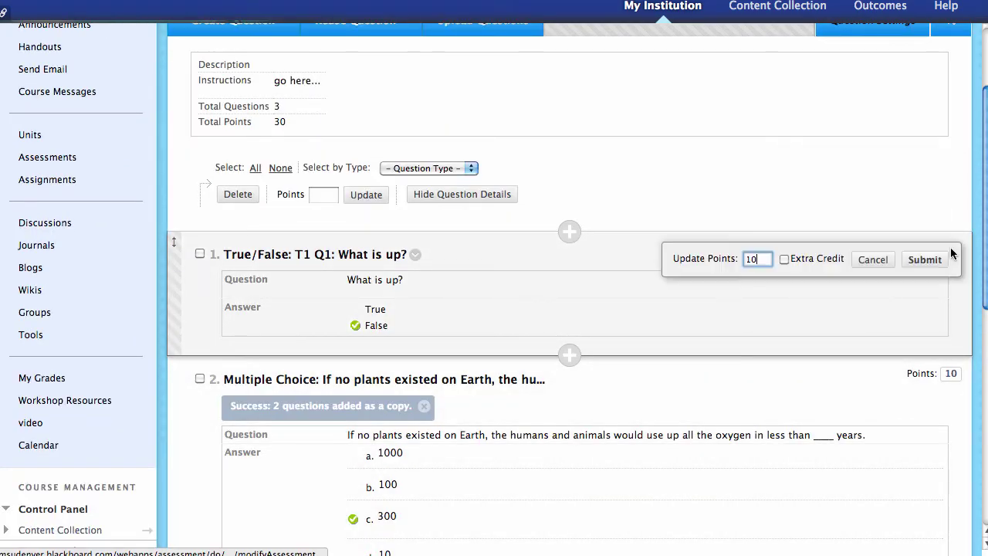
key("BackSpace")
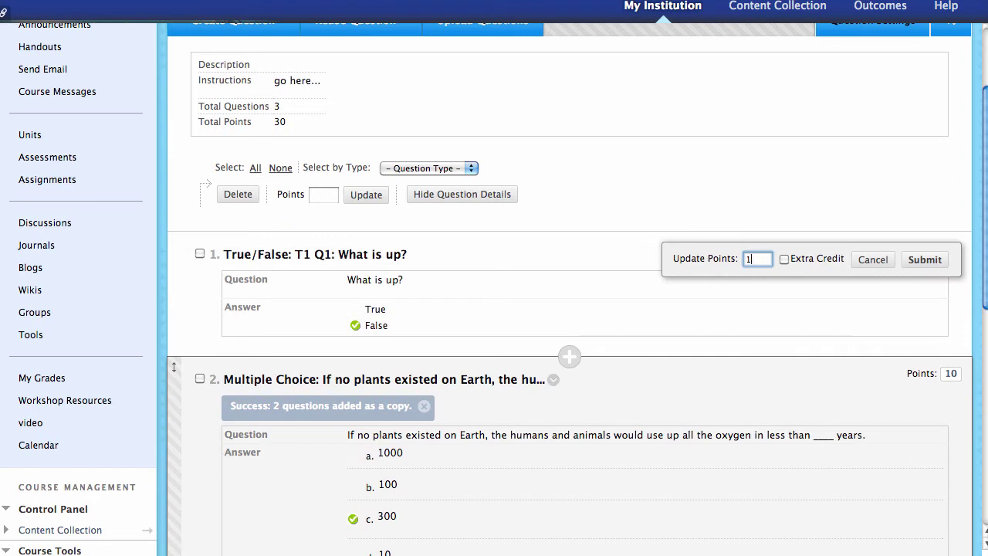
left_click(931, 264)
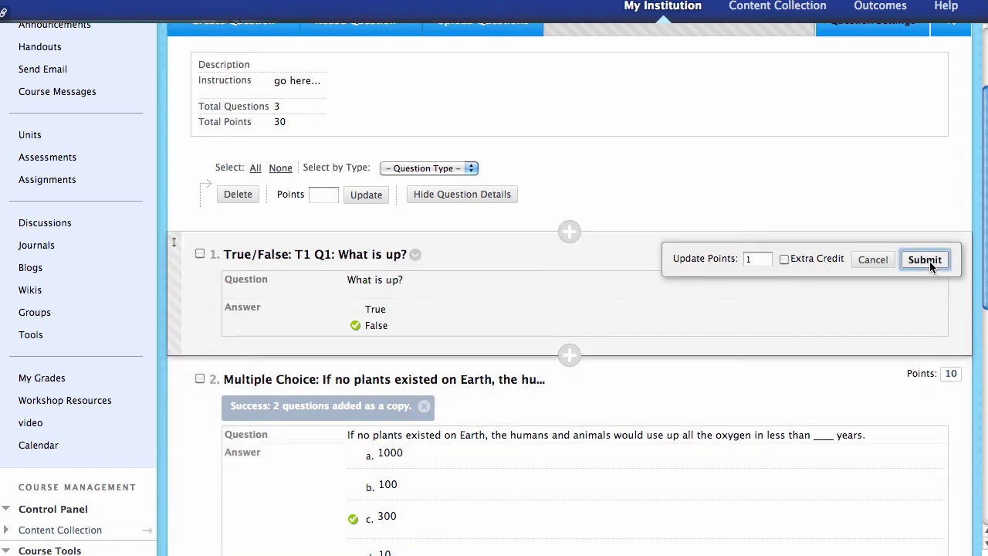
left_click(953, 398)
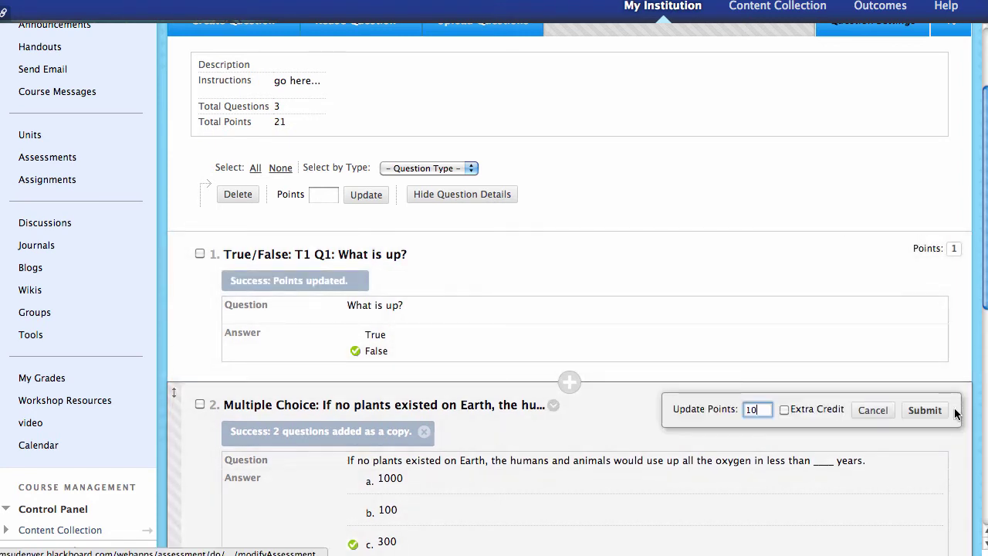
key("BackSpace")
left_click(932, 385)
- Make question 3 worth 1 point and mark it as extra credit
scroll(938, 379, "down", 5)
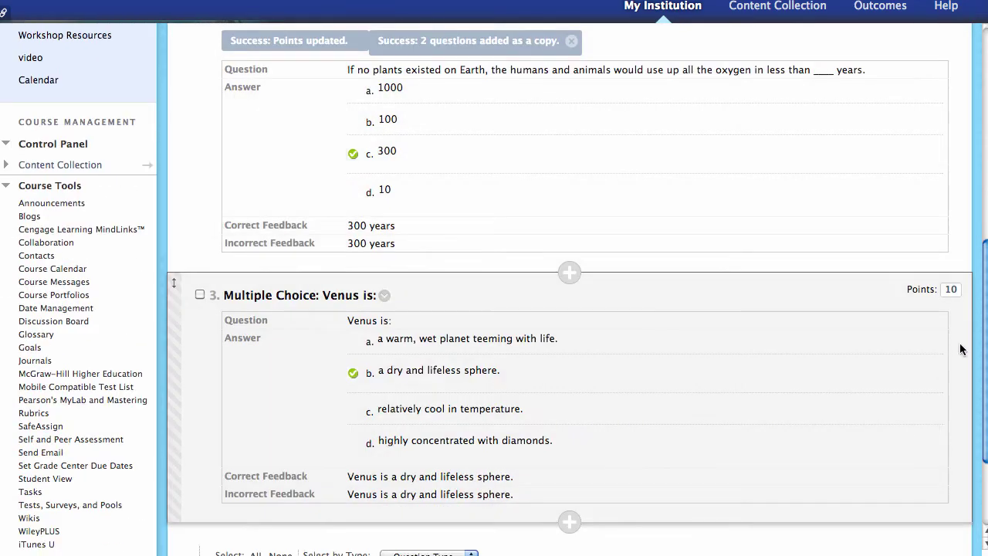
left_click(951, 290)
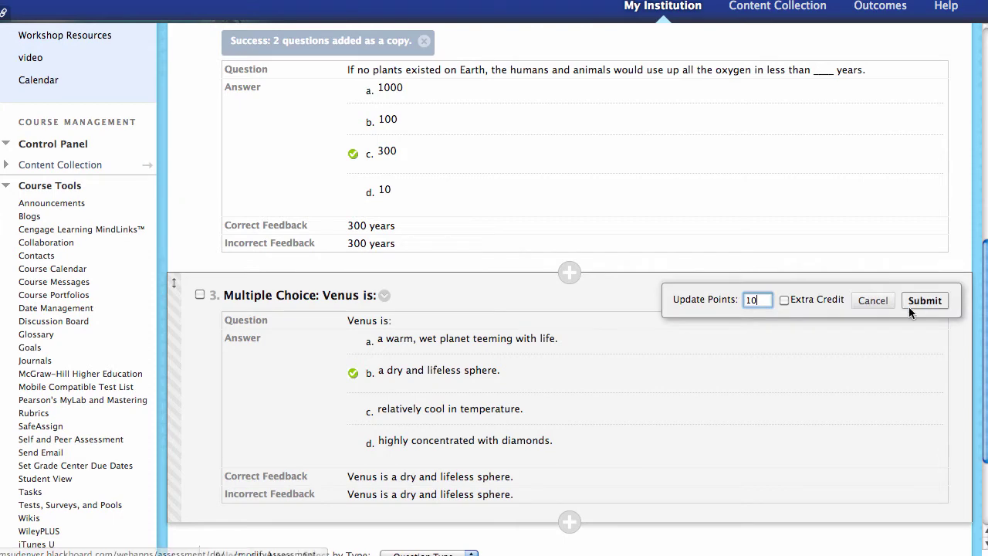
left_click(784, 299)
left_click(925, 300)
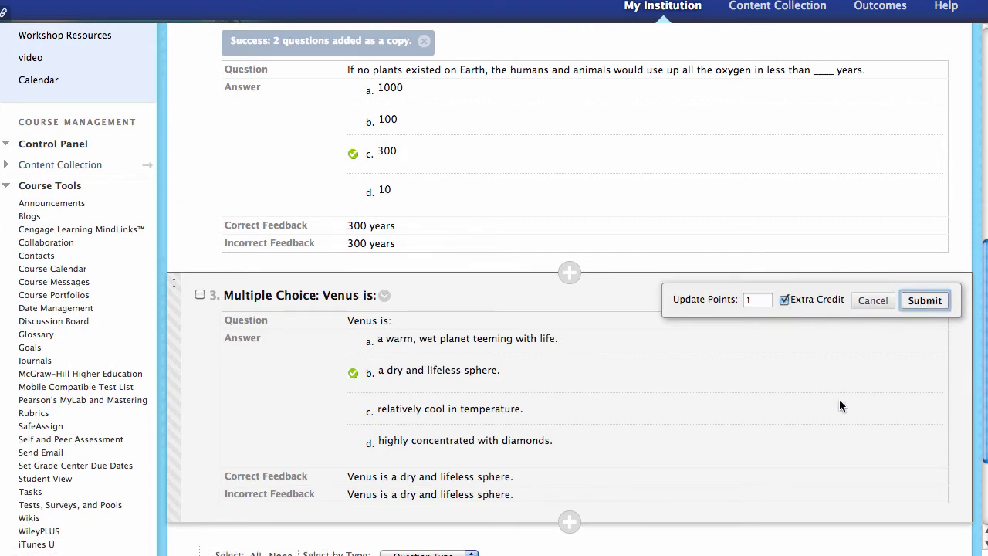
scroll(841, 399, "up", 6)
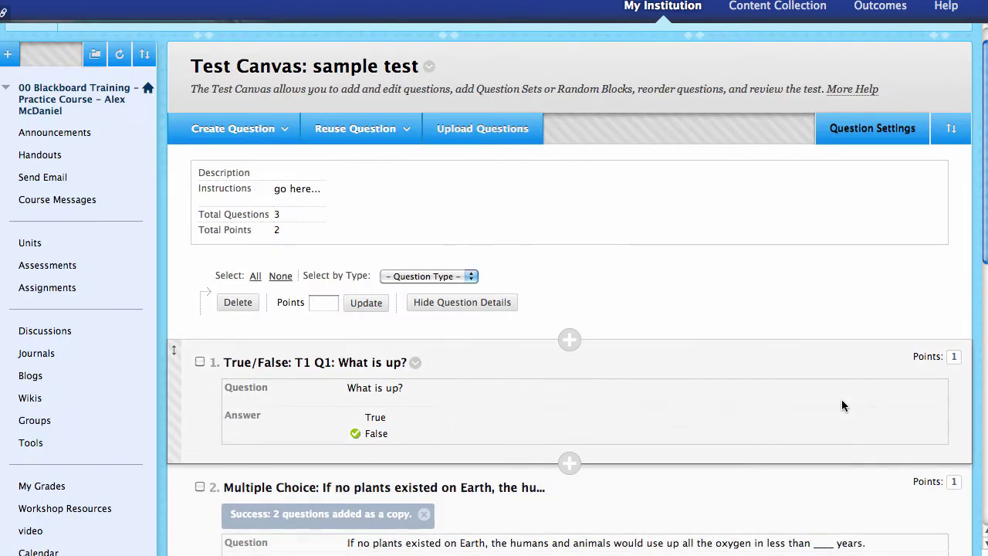
scroll(841, 399, "up", 1)
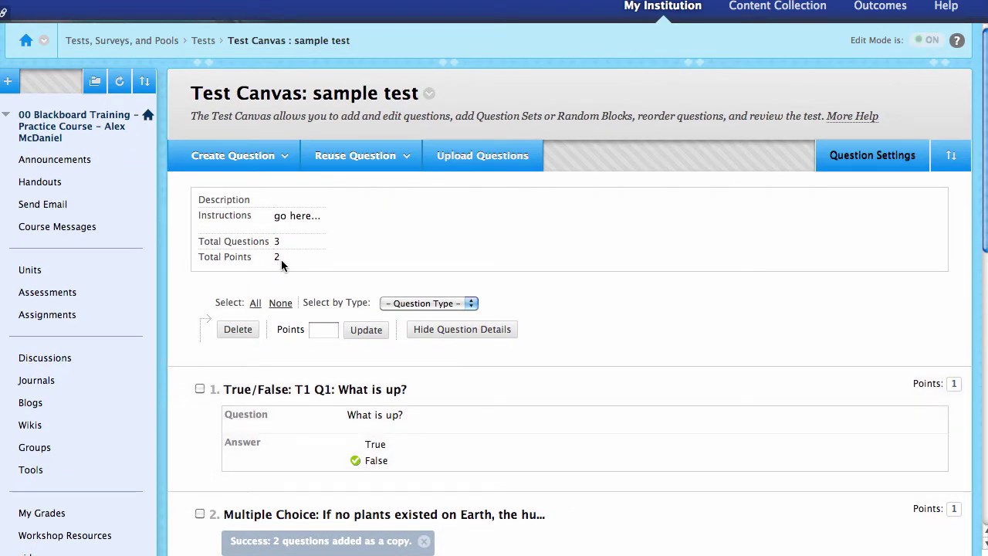
scroll(842, 514, "down", 5)
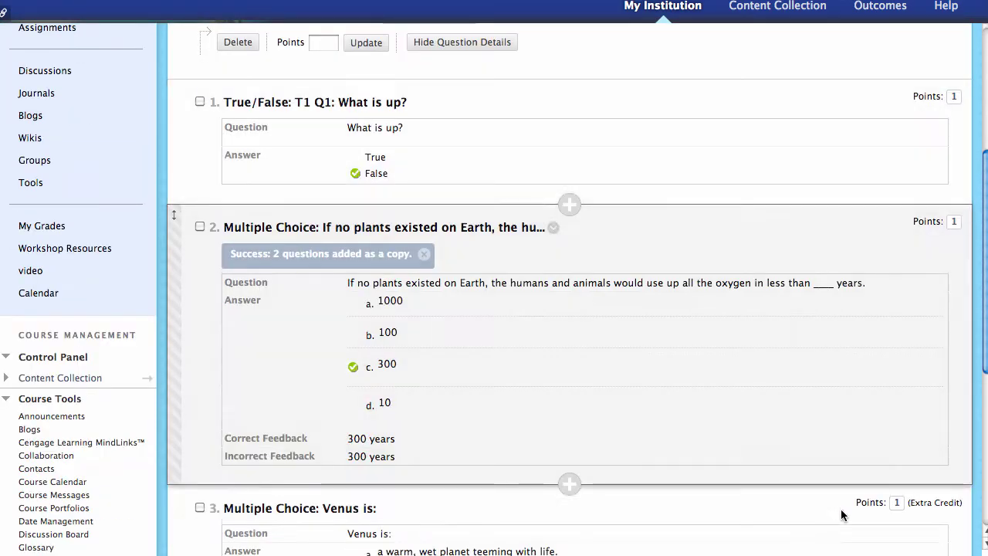
scroll(841, 514, "down", 5)
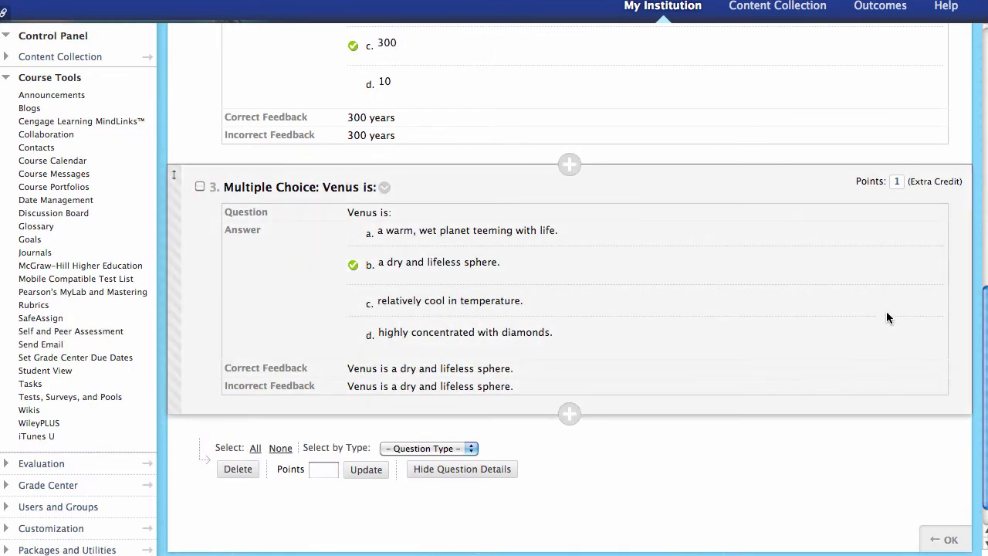
scroll(858, 337, "up", 5)
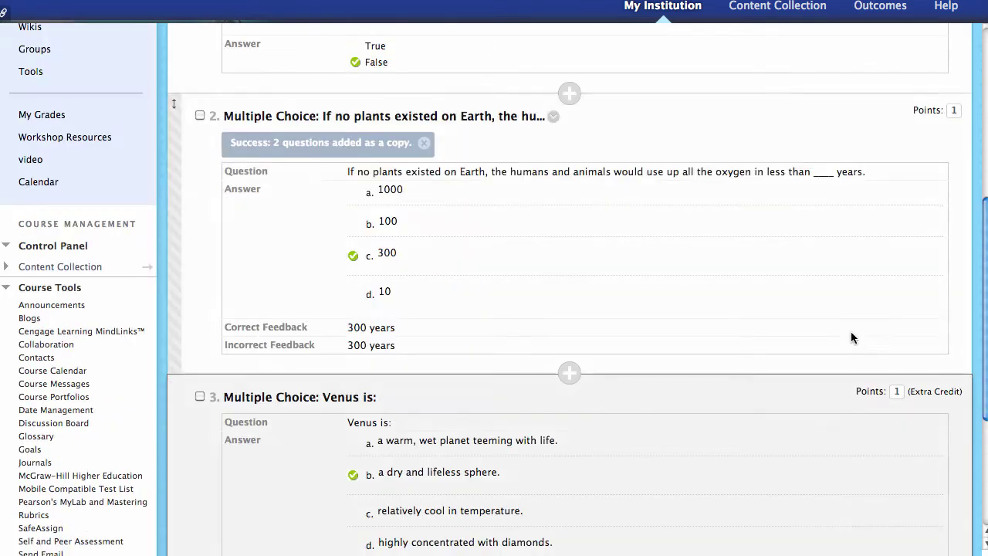
scroll(816, 265, "up", 5)
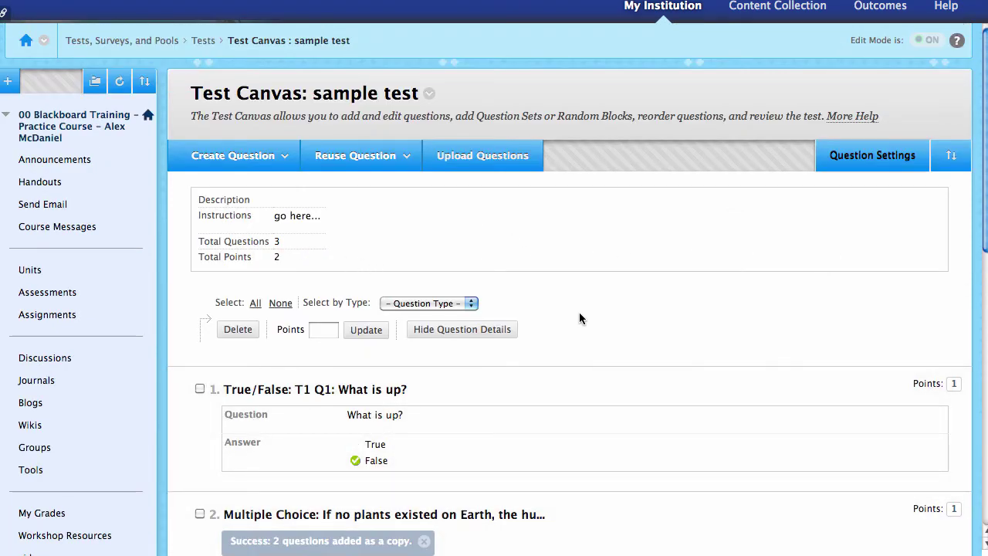
scroll(622, 348, "down", 10)
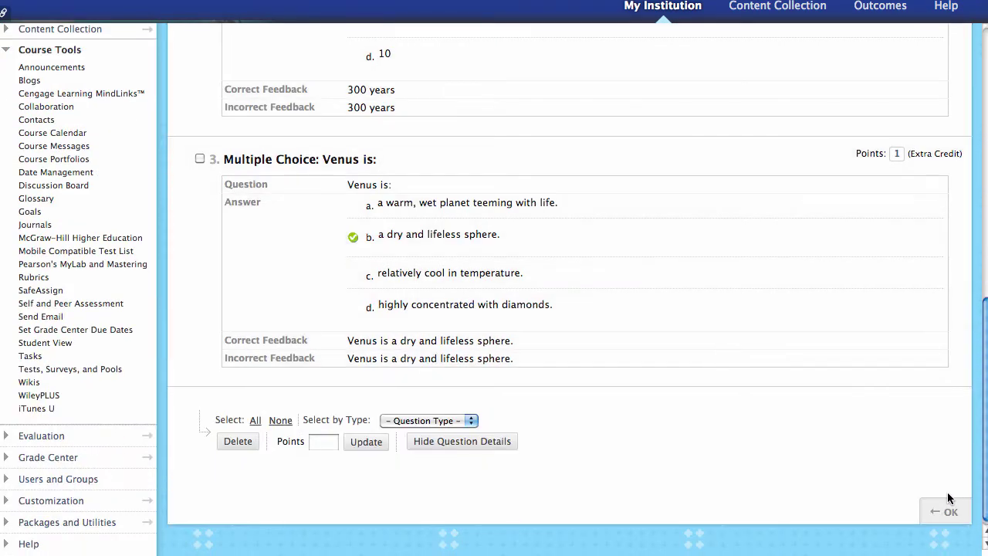
- Leave the canvas, locate the undeployed sample test in Tests, then go to Assessments
left_click(951, 512)
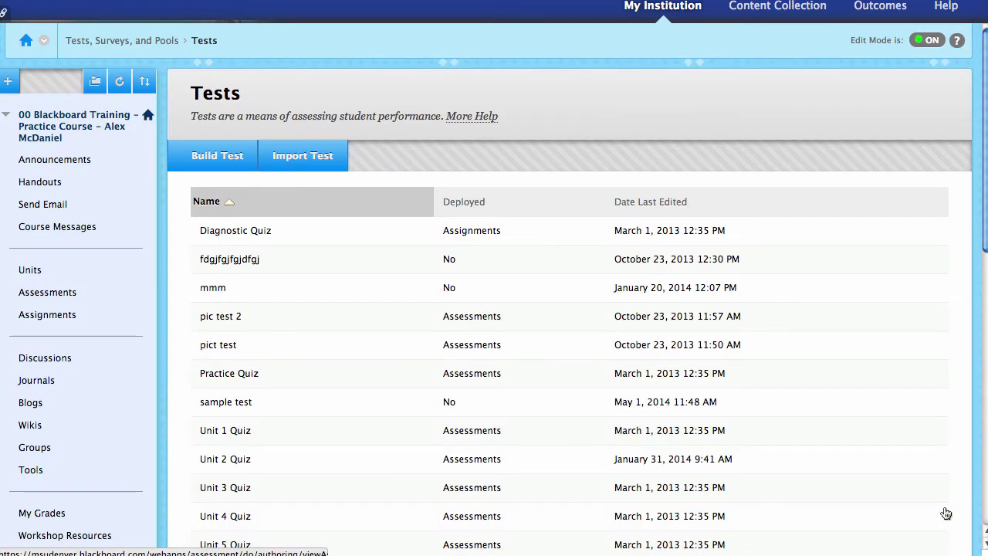
scroll(411, 375, "down", 5)
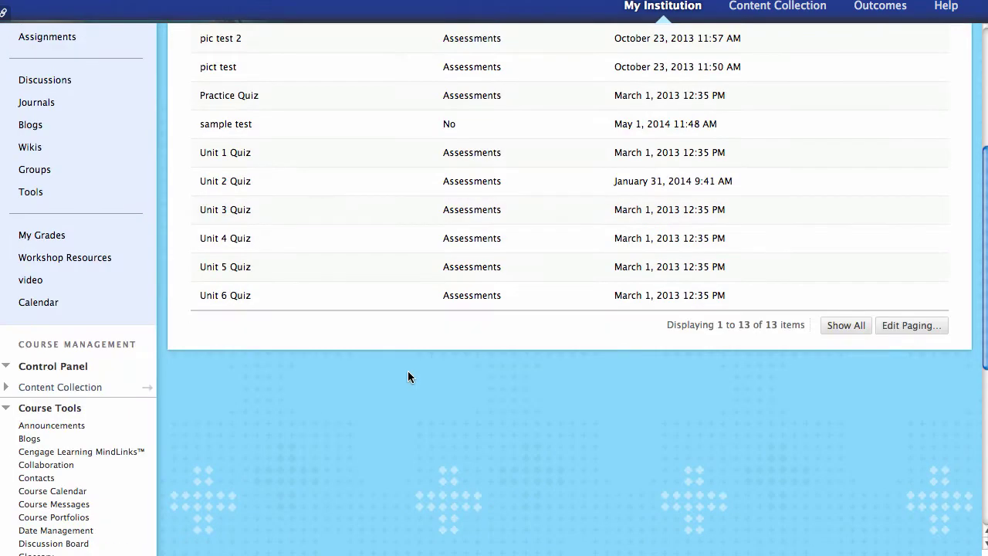
scroll(651, 330, "up", 2)
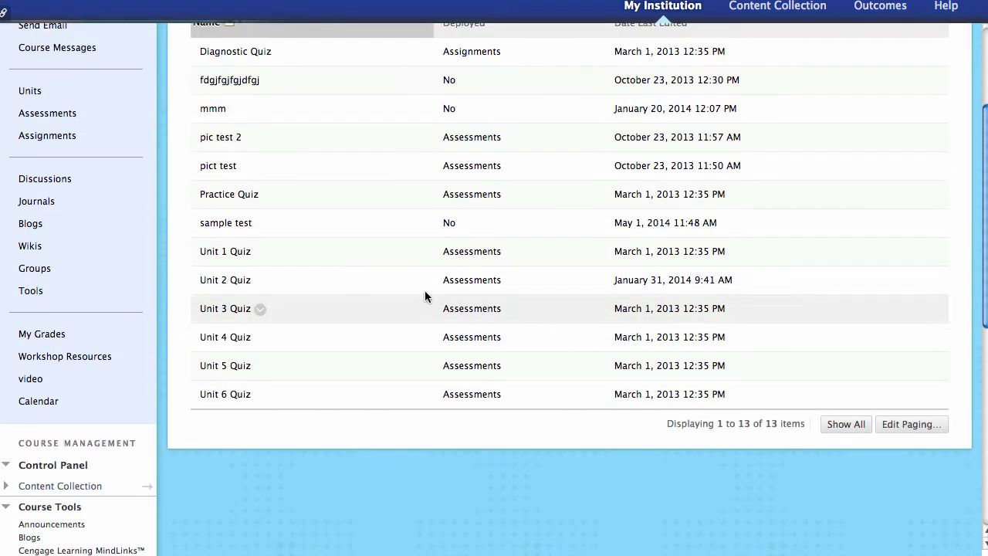
left_click_drag(197, 221, 822, 228)
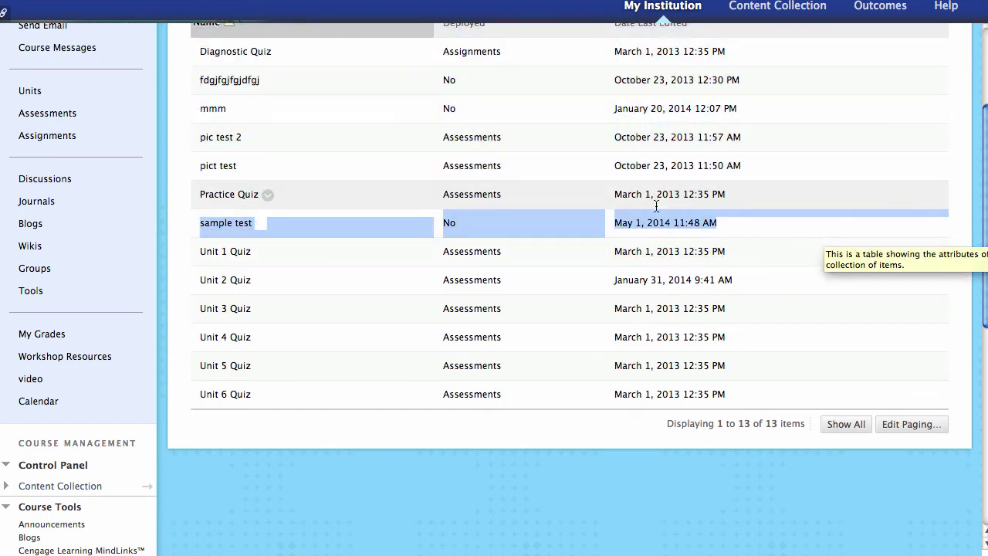
scroll(463, 197, "up", 5)
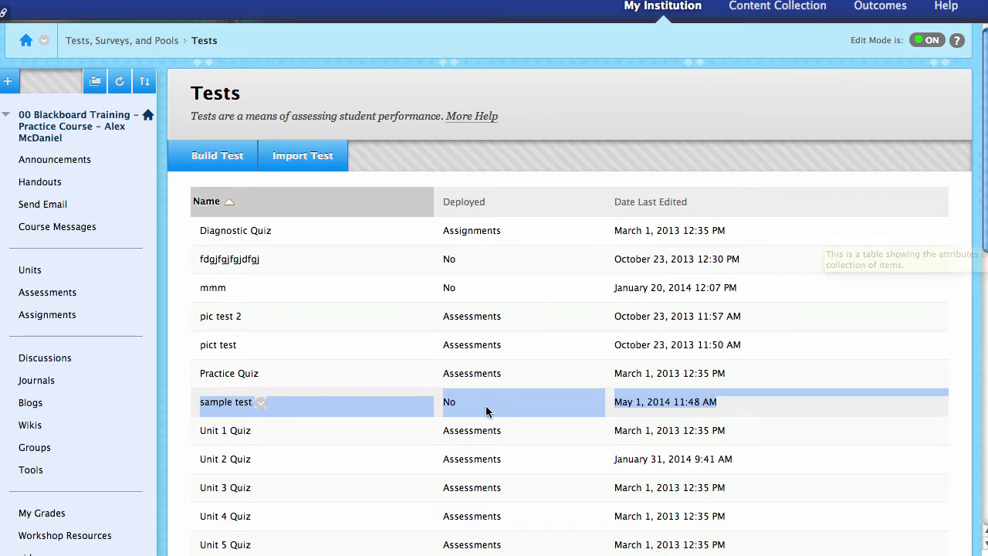
left_click(66, 294)
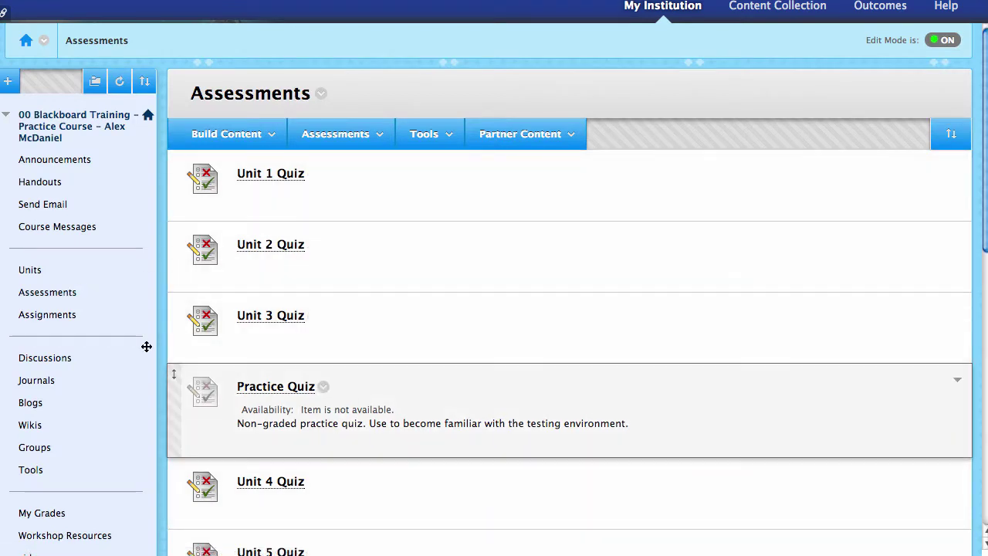
- Add 'sample test' to Assessments from Add an Existing Test, opening its Test Options
left_click(363, 145)
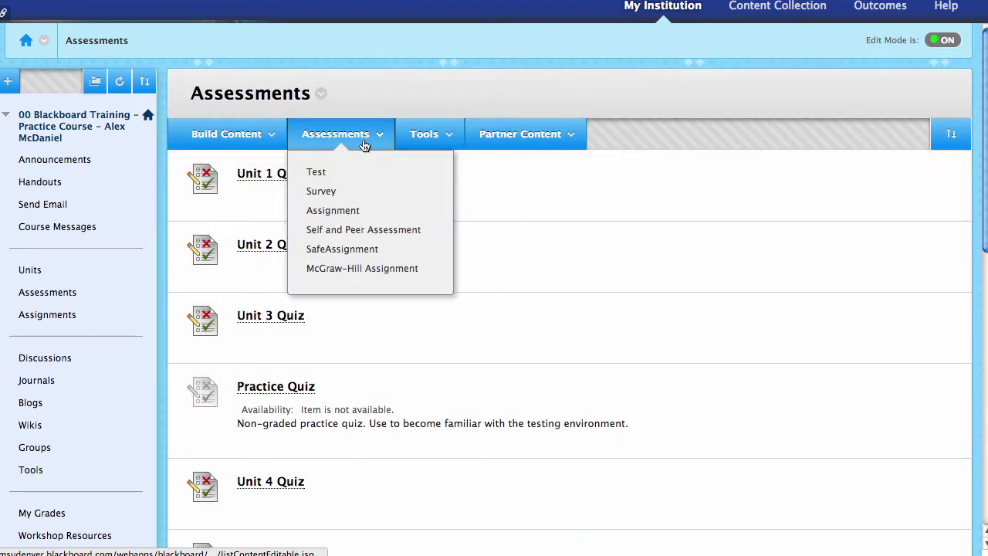
left_click(328, 175)
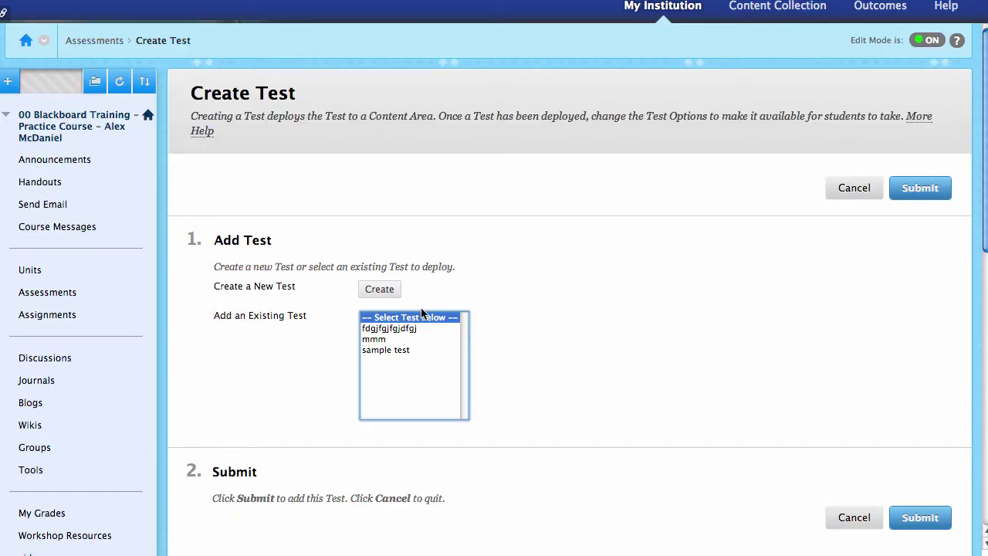
left_click(423, 350)
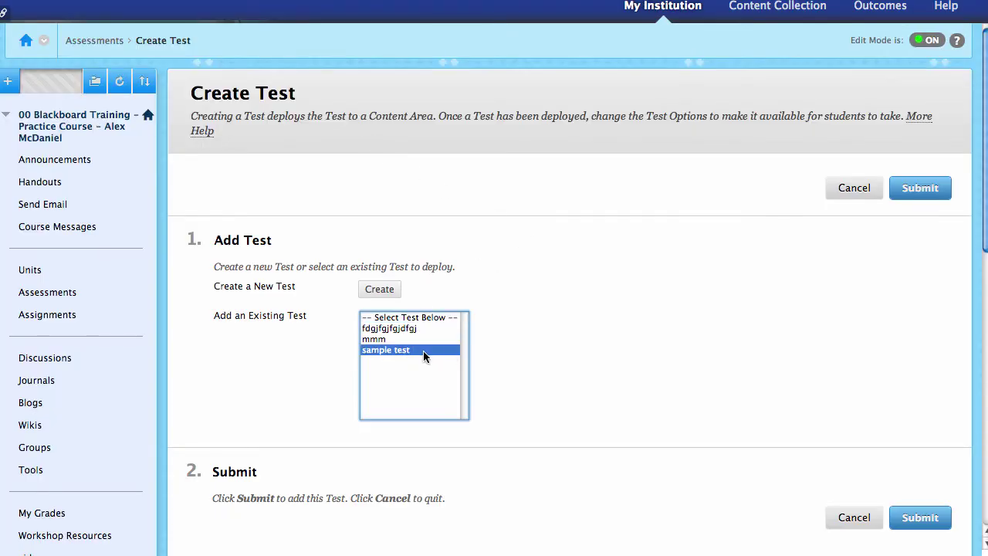
left_click(369, 290)
left_click(919, 189)
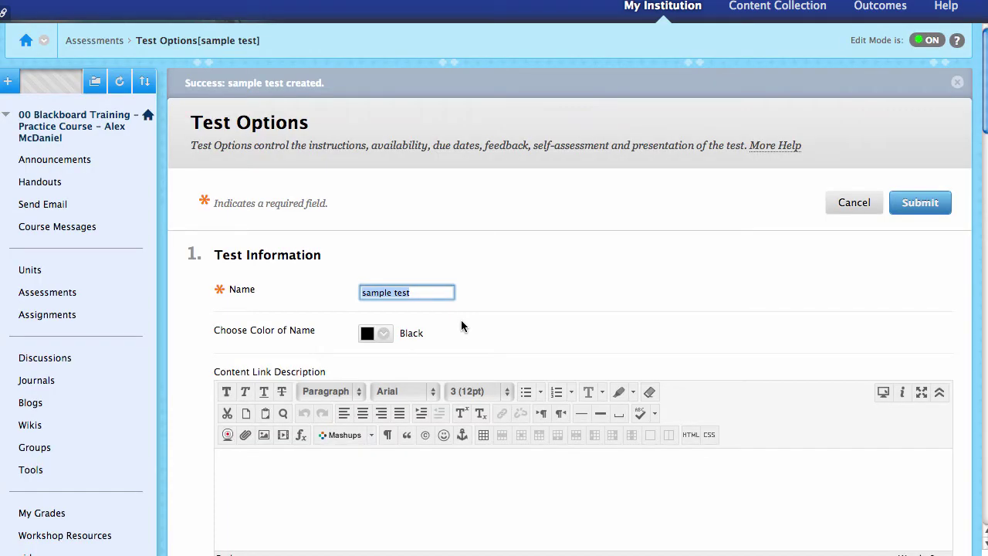
- Tick 'Show Instructions to students before they begin the test' in the sample test's options
scroll(278, 283, "down", 1)
scroll(300, 295, "down", 4)
left_click(298, 299)
scroll(332, 260, "down", 3)
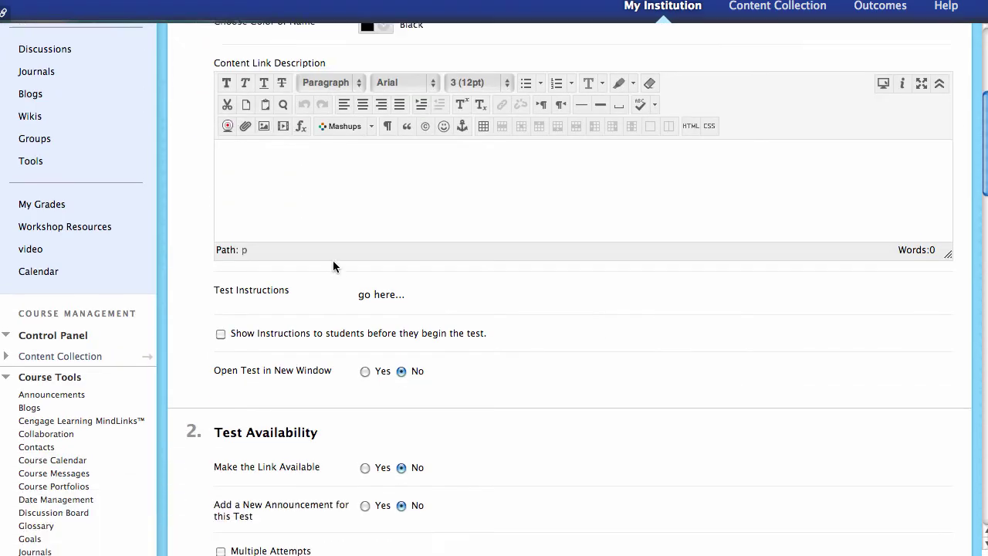
scroll(333, 260, "up", 1)
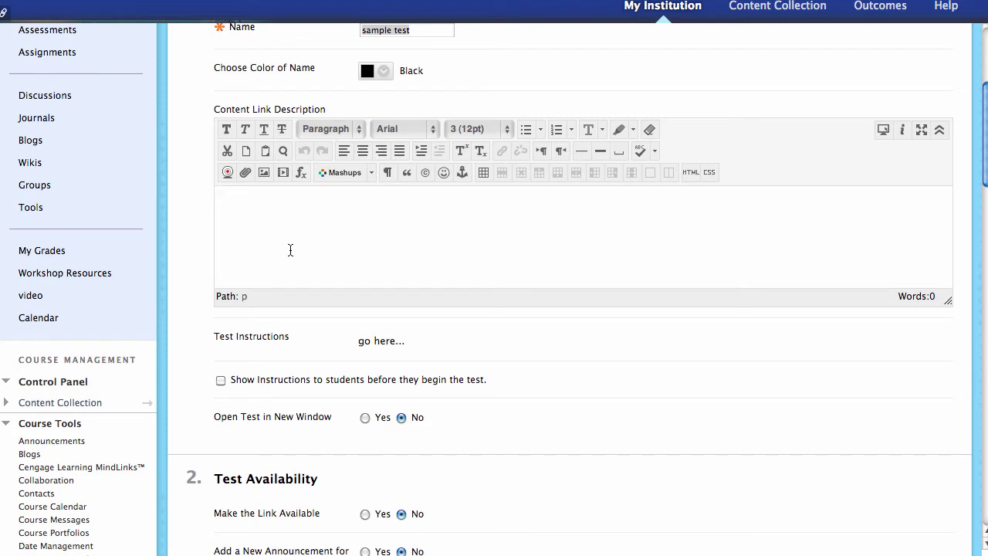
scroll(290, 250, "down", 1)
scroll(277, 308, "down", 1)
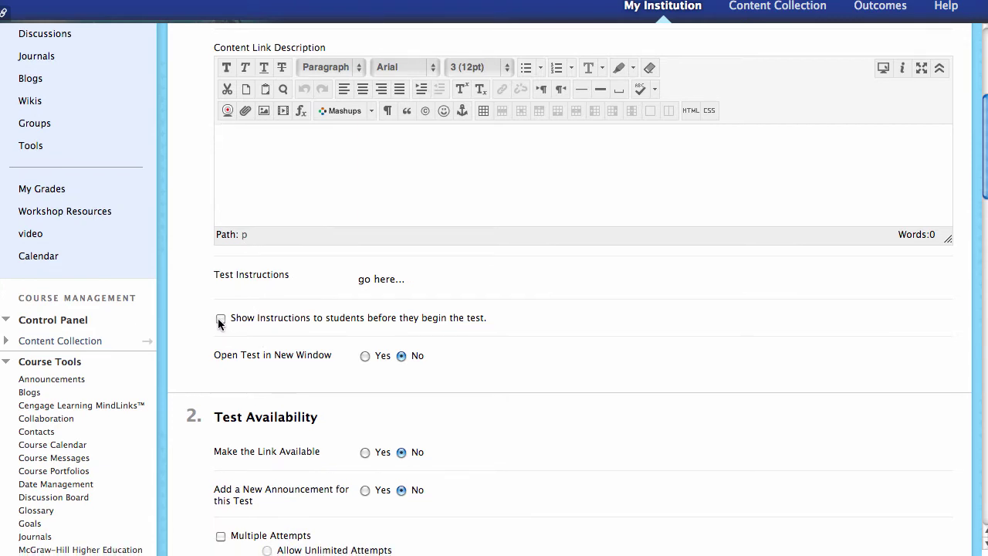
left_click(219, 320)
scroll(232, 332, "down", 2)
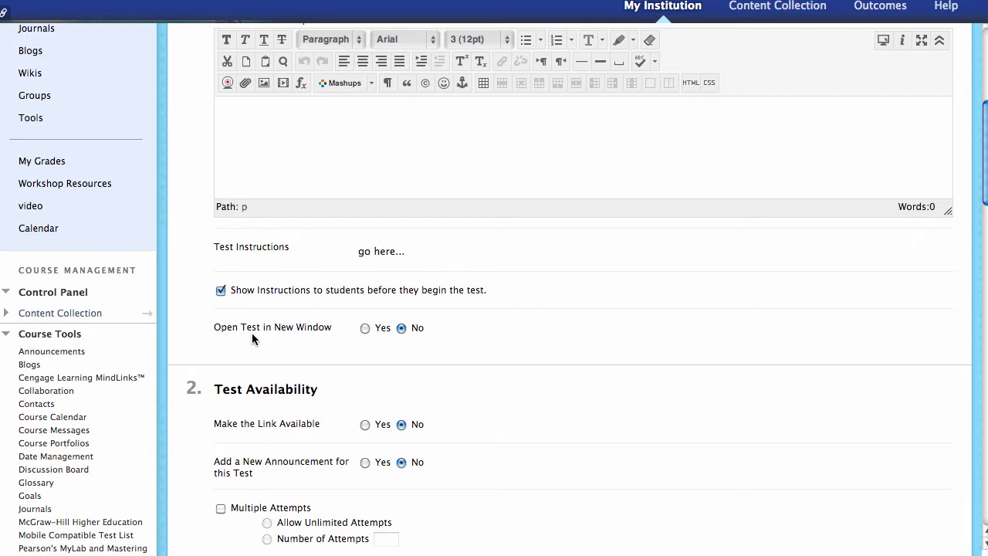
scroll(252, 333, "down", 1)
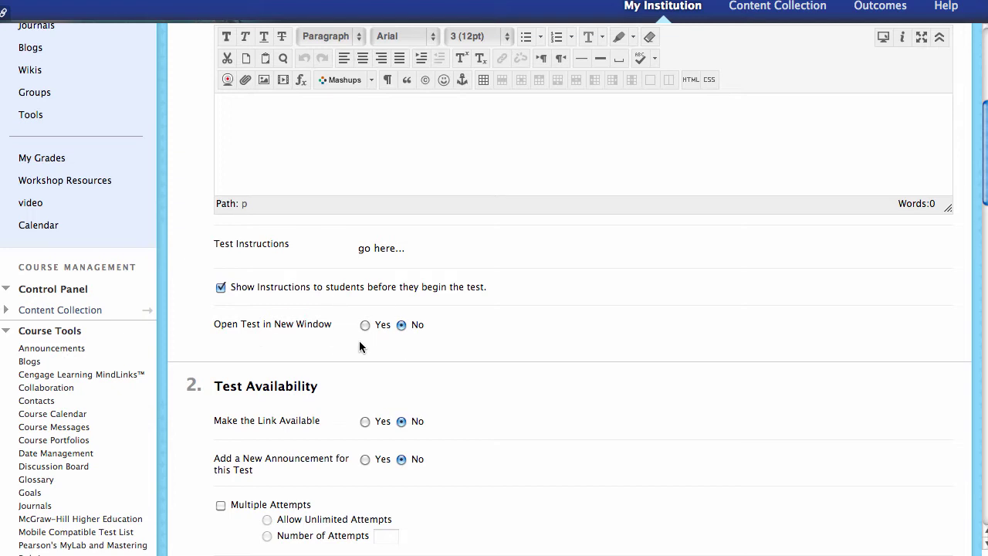
scroll(388, 349, "down", 2)
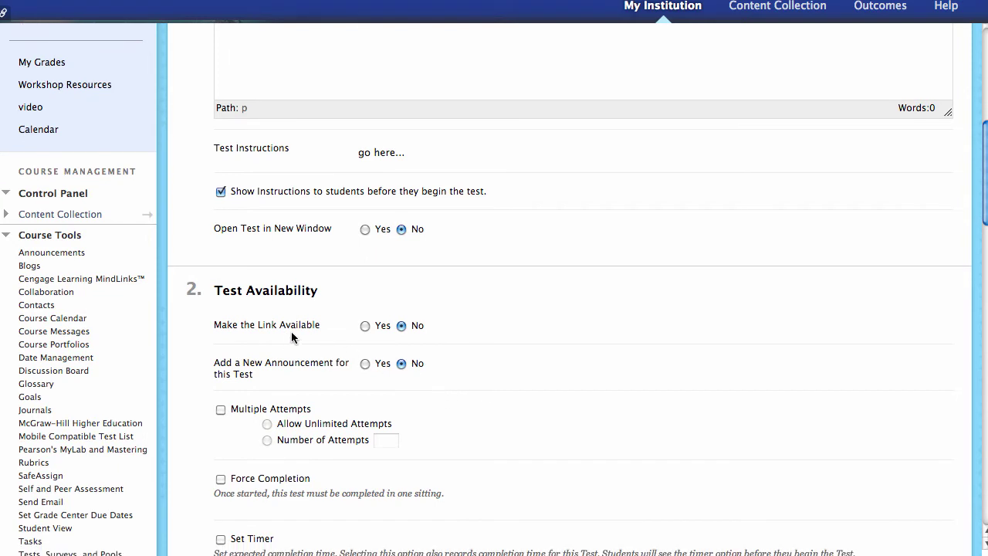
- Set Make the Link Available to Yes, with Add Announcement left off
left_click(365, 326)
left_click(400, 325)
left_click(365, 325)
scroll(202, 418, "down", 2)
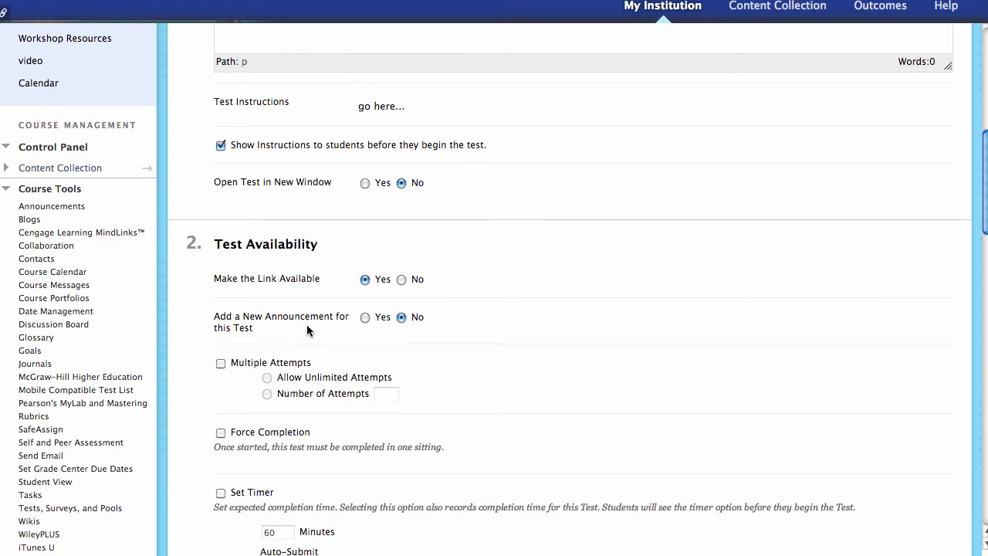
left_click(365, 317)
left_click(401, 318)
scroll(385, 379, "down", 2)
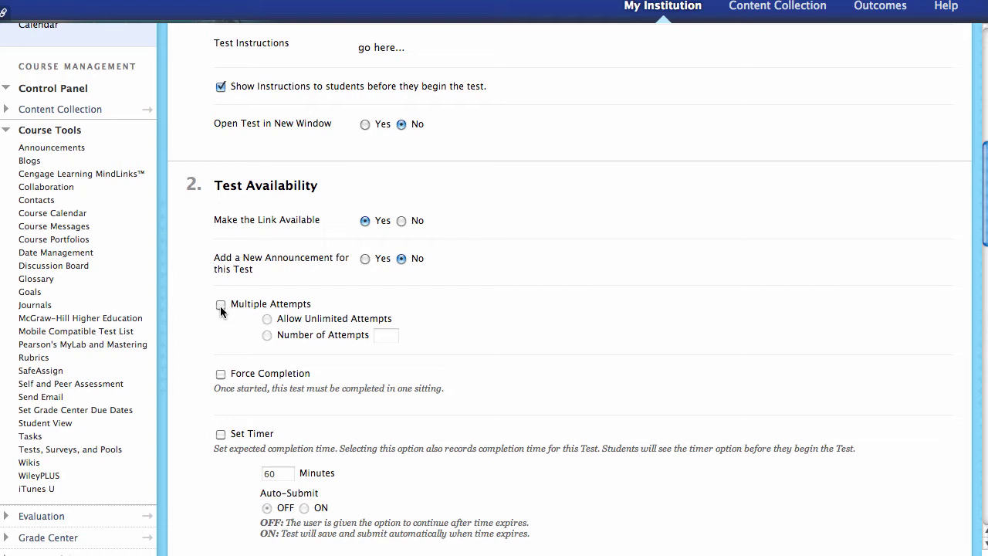
- Try Multiple Attempts limited to 2, then turn Multiple Attempts back off
left_click(220, 305)
left_click(265, 335)
left_click(381, 336)
type("2")
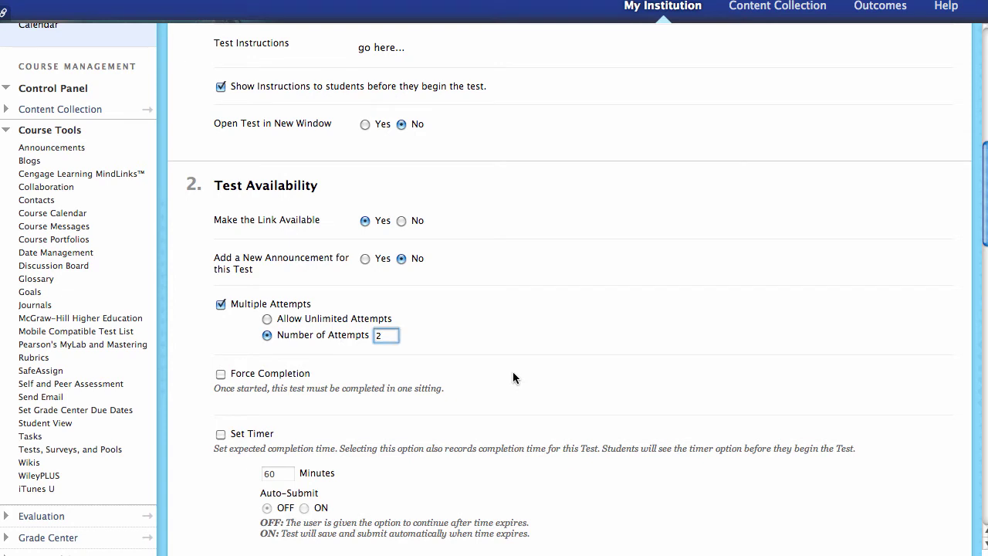
scroll(513, 371, "down", 1)
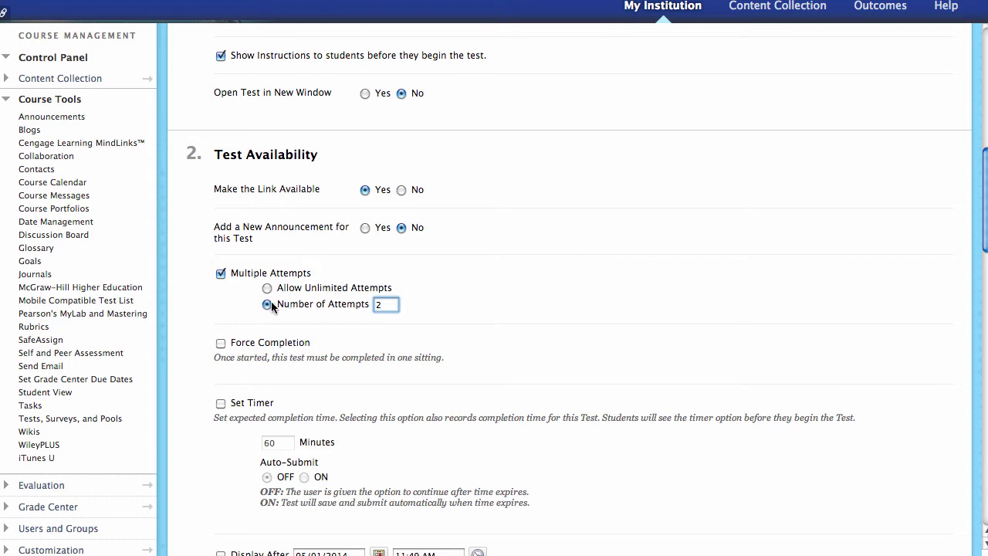
key("BackSpace")
left_click(222, 273)
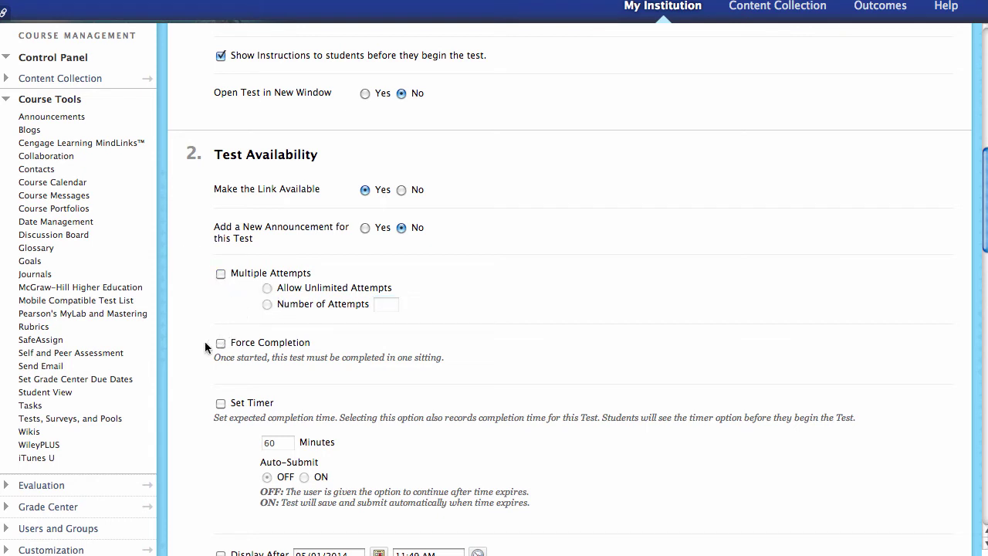
scroll(196, 353, "down", 3)
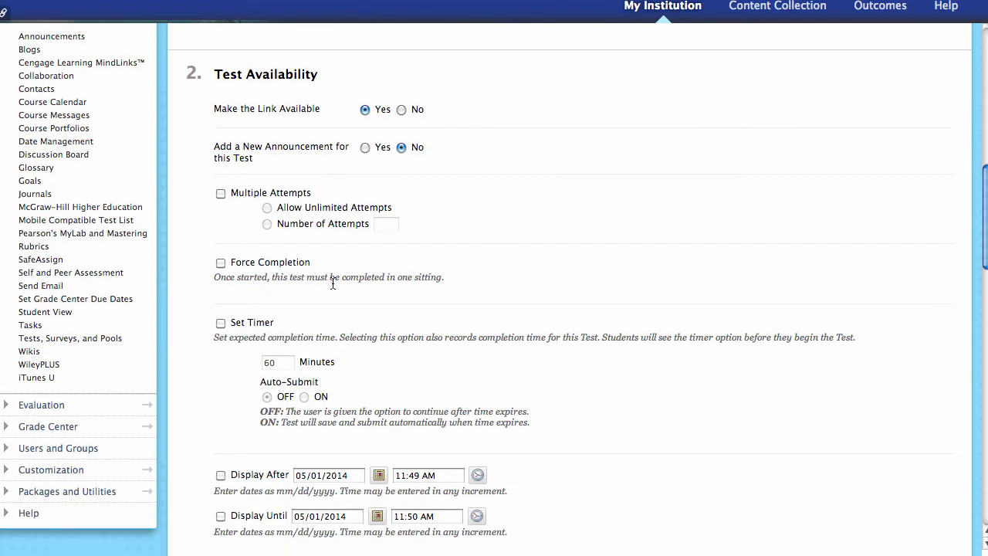
left_click_drag(238, 265, 310, 266)
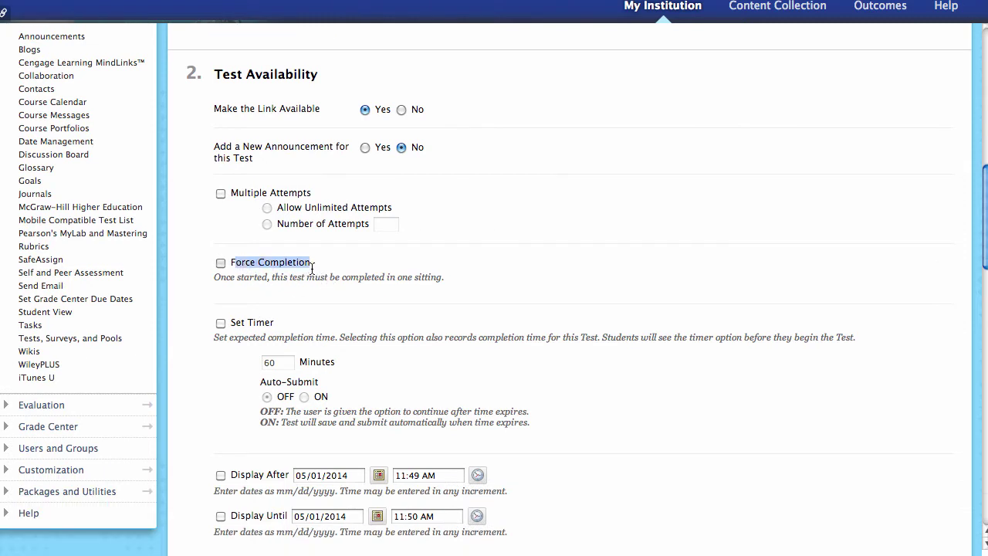
left_click(319, 268)
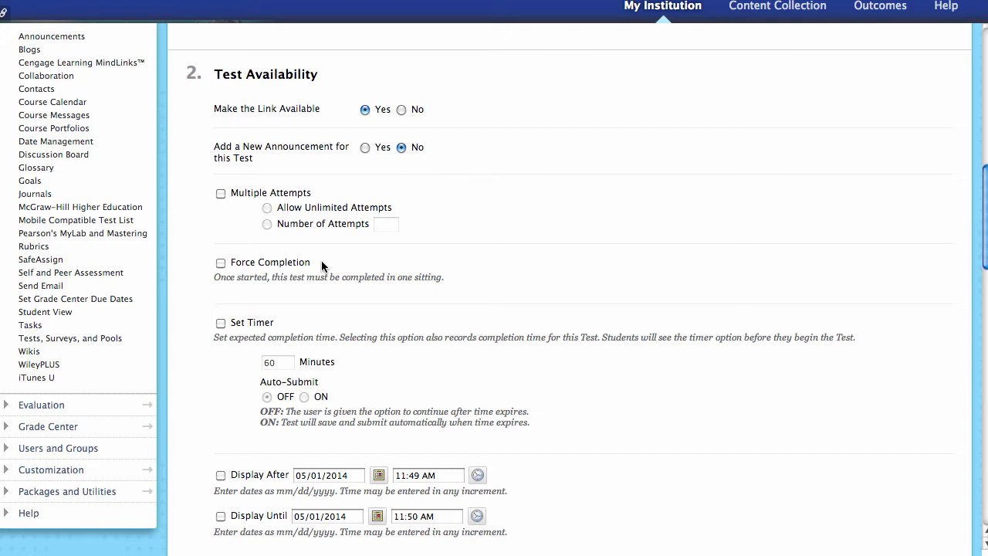
left_click(221, 263)
left_click(221, 263)
scroll(253, 313, "down", 2)
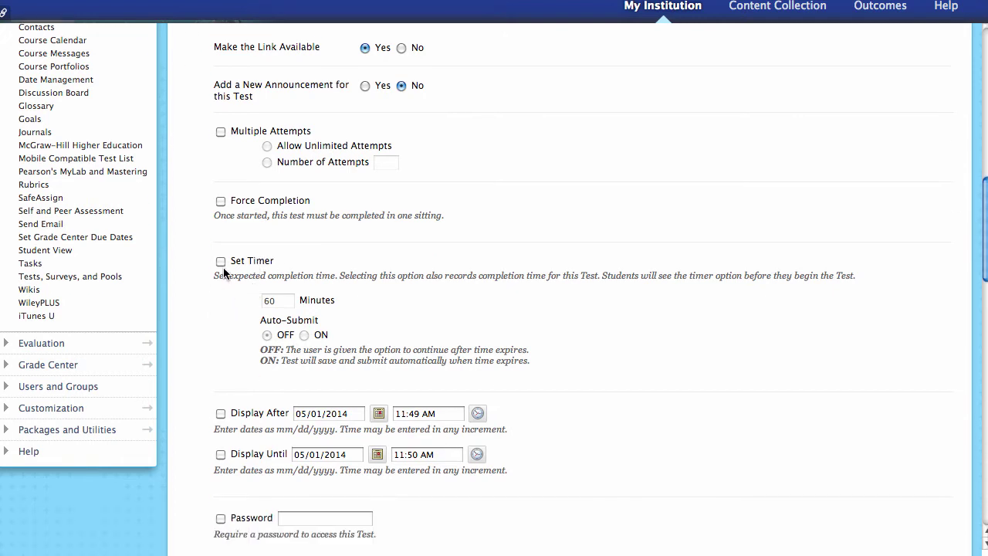
- Enable Set Timer at 60 minutes with the Auto-Submit option set to Off
left_click(221, 261)
left_click(304, 334)
left_click(267, 334)
left_click(304, 335)
double_click(264, 301)
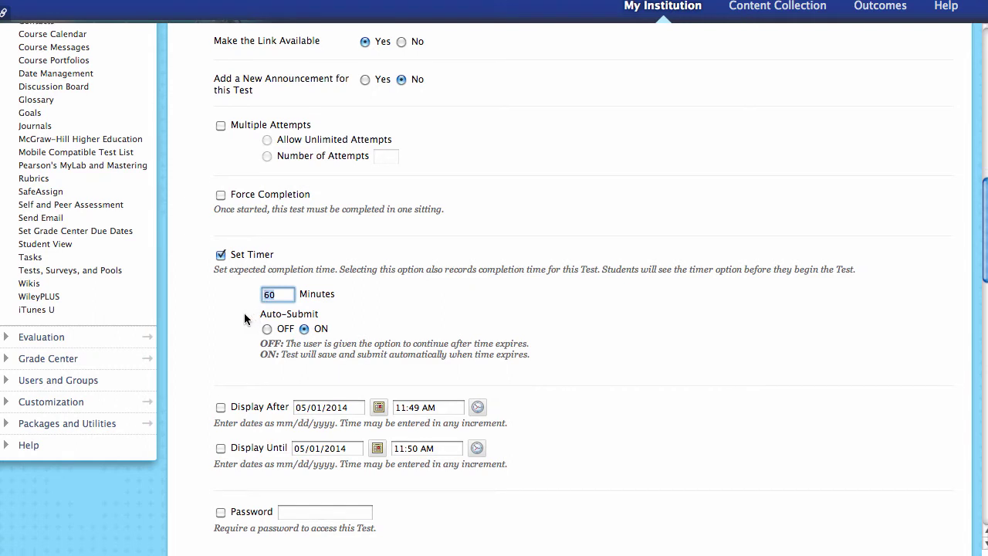
scroll(244, 312, "down", 1)
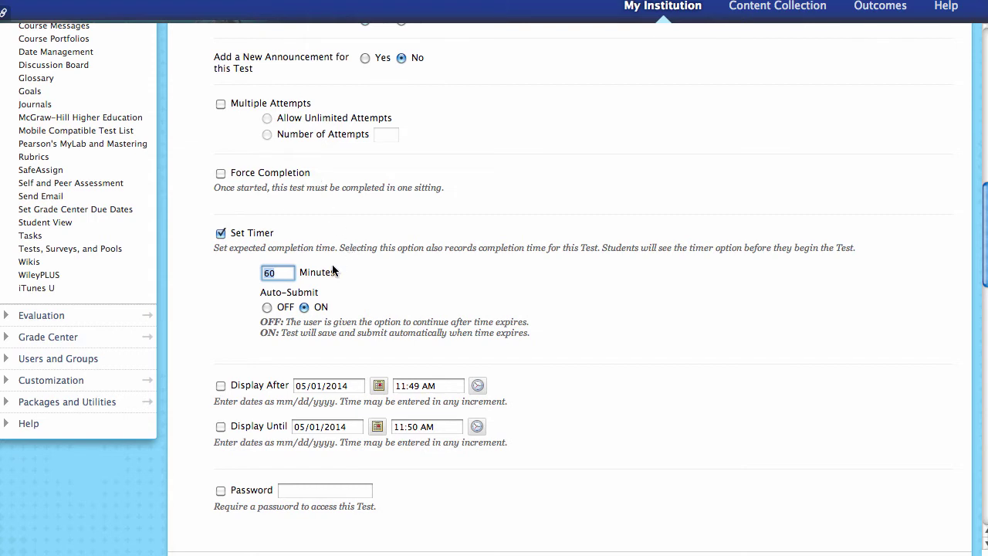
left_click(267, 307)
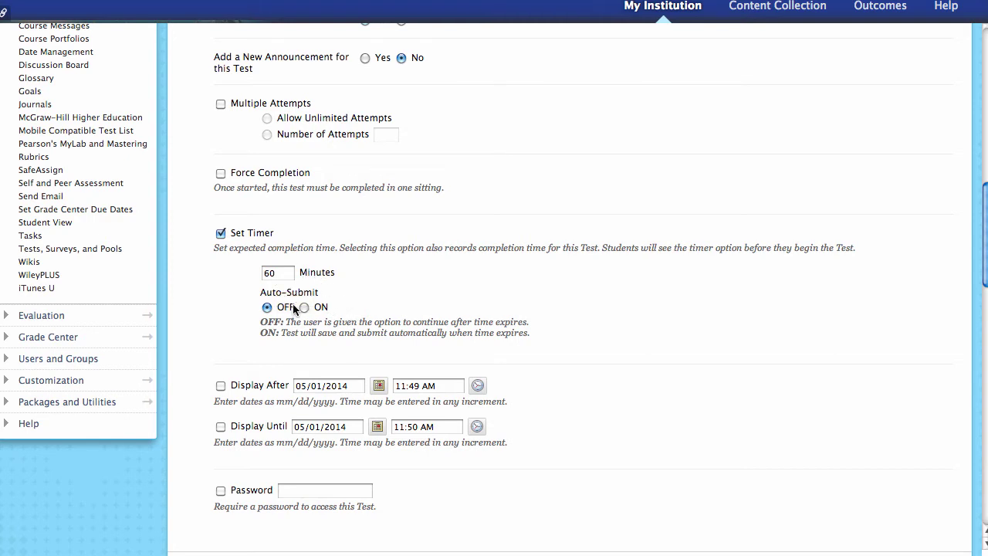
left_click(285, 275)
double_click(284, 275)
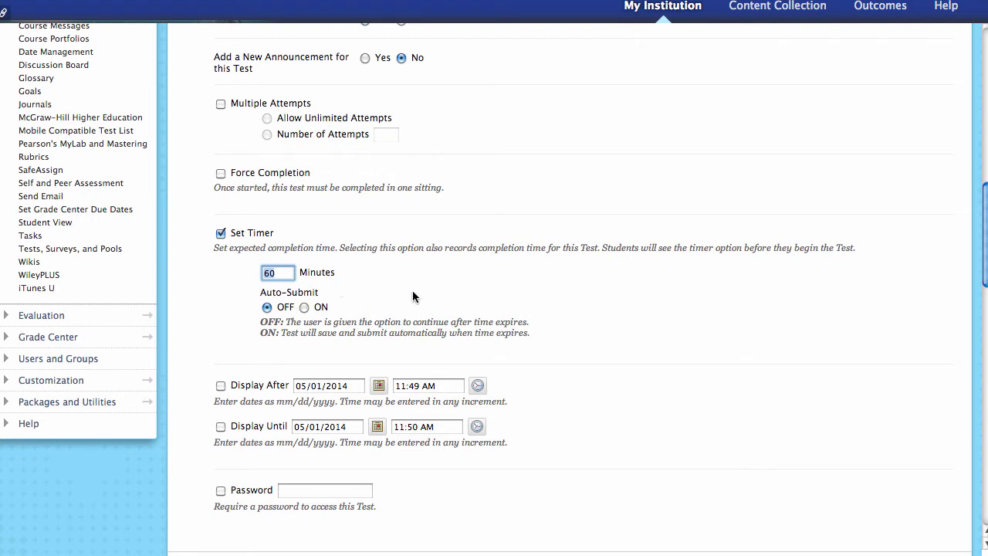
scroll(308, 326, "down", 1)
scroll(308, 326, "down", 3)
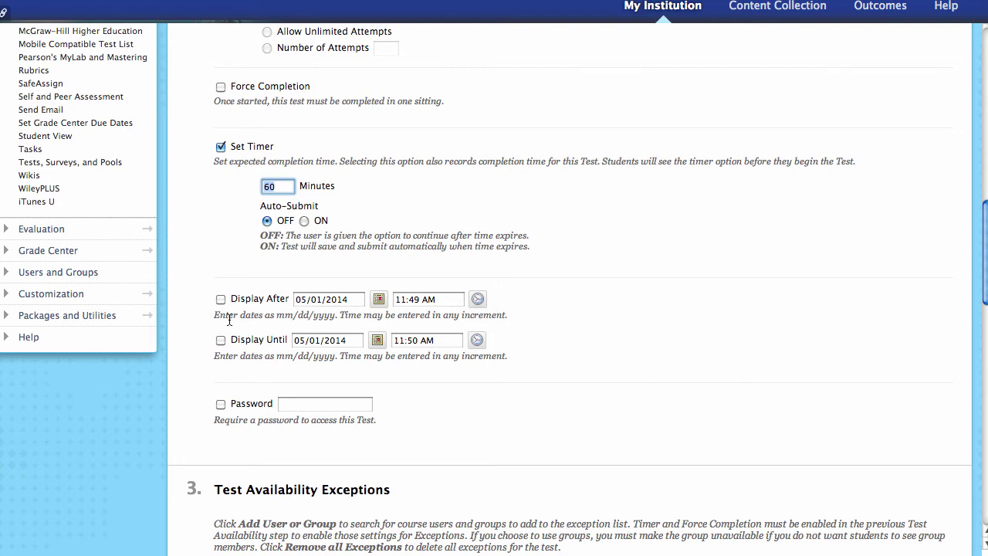
- Enable Display After and Display Until on 05/01/2014, from 11:49 AM to 11:50 AM
left_click(220, 299)
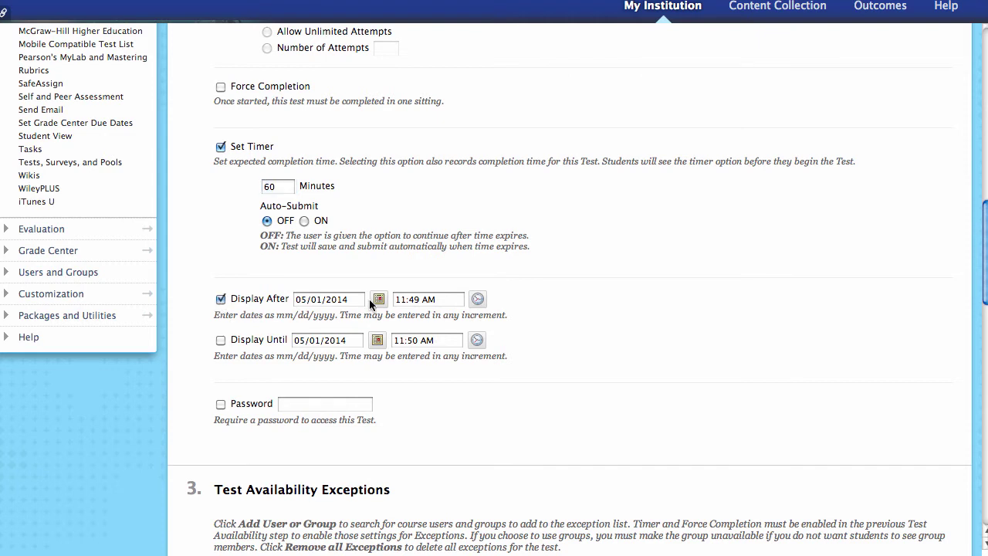
left_click(377, 299)
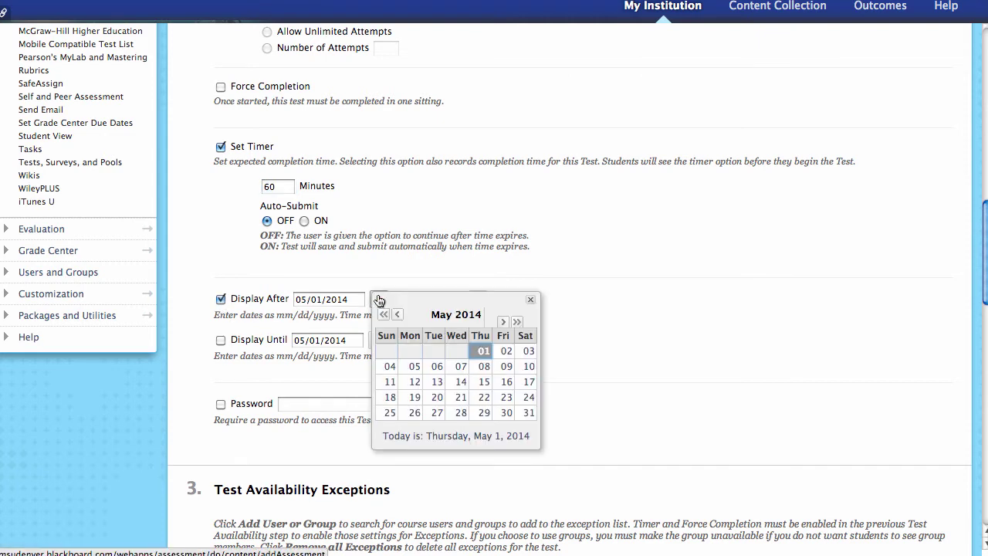
left_click(506, 353)
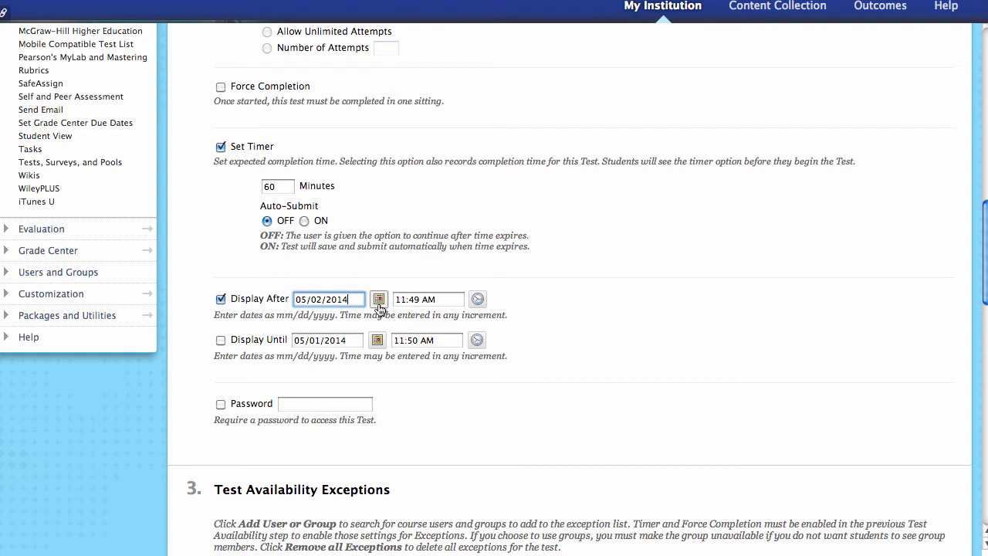
left_click(378, 299)
left_click(484, 353)
left_click(220, 341)
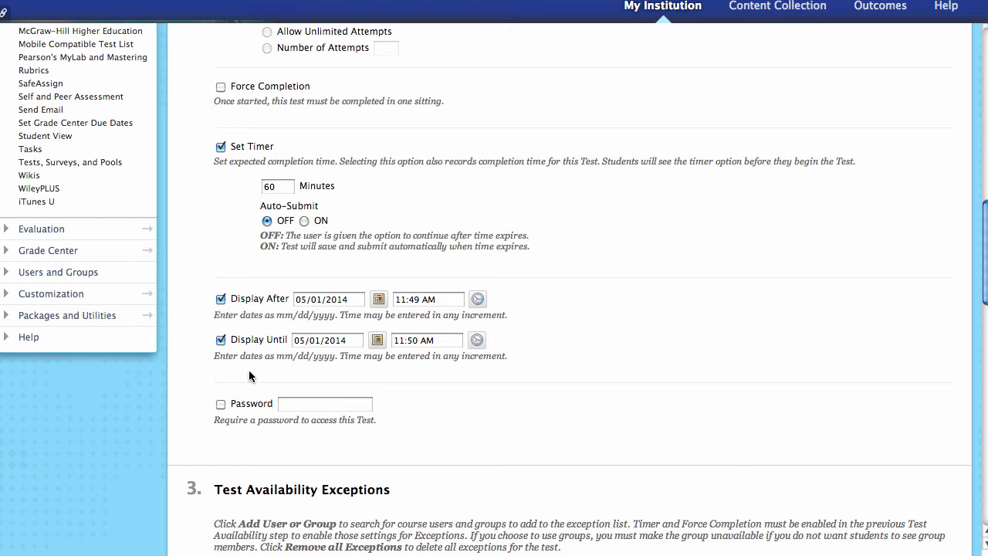
- Try the Password option with a test password, then uncheck Password again
scroll(282, 355, "down", 2)
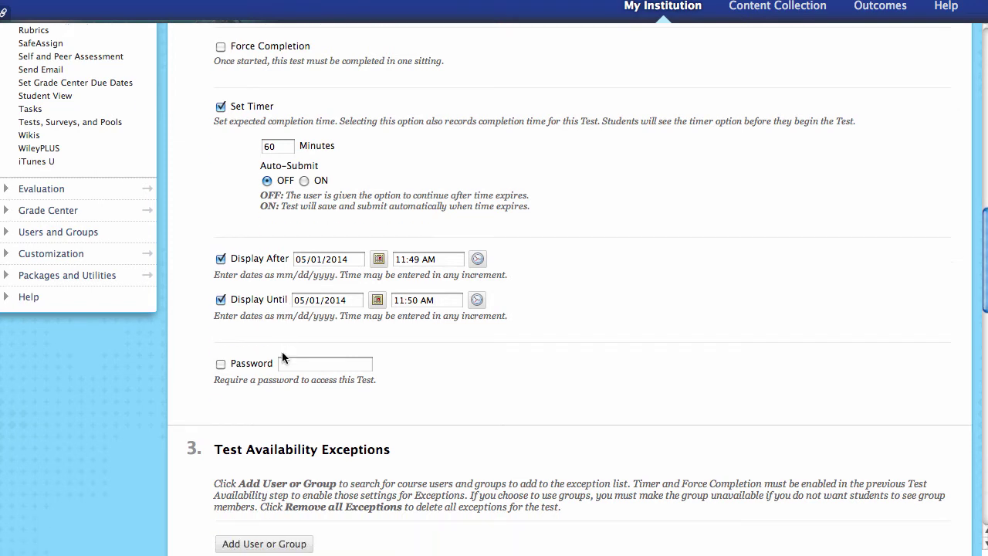
scroll(282, 357, "down", 1)
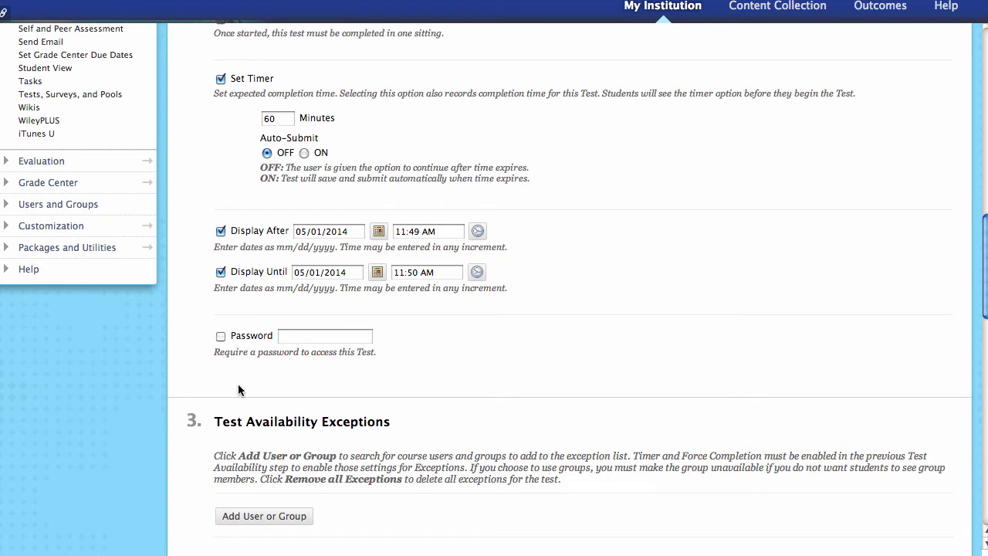
left_click(221, 336)
left_click(312, 335)
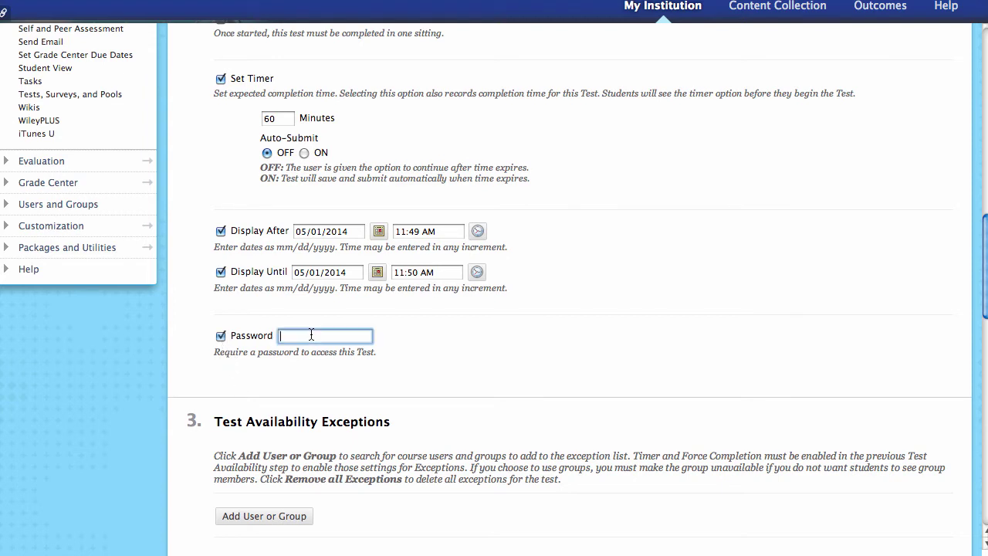
type("password")
left_click(438, 347)
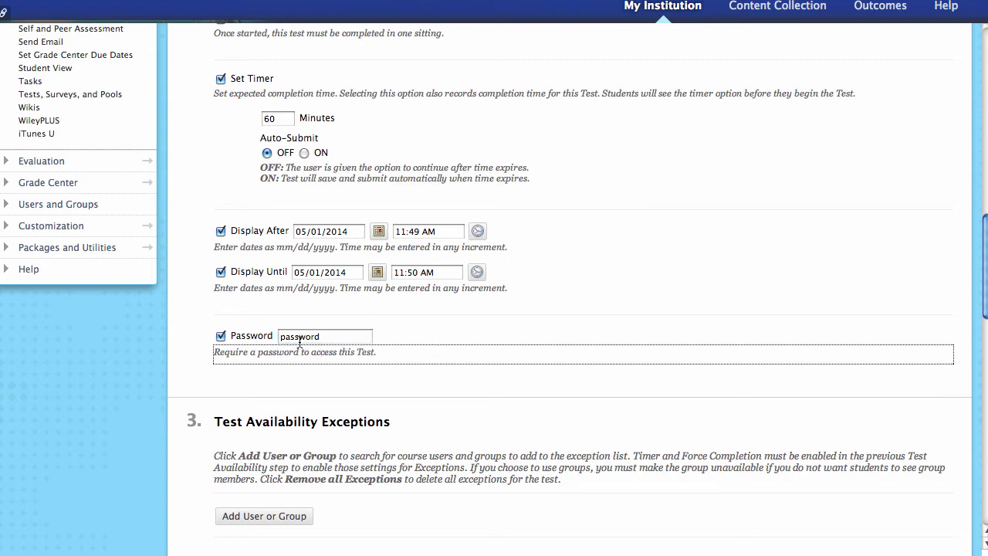
left_click(220, 337)
scroll(193, 413, "down", 1)
scroll(193, 413, "down", 3)
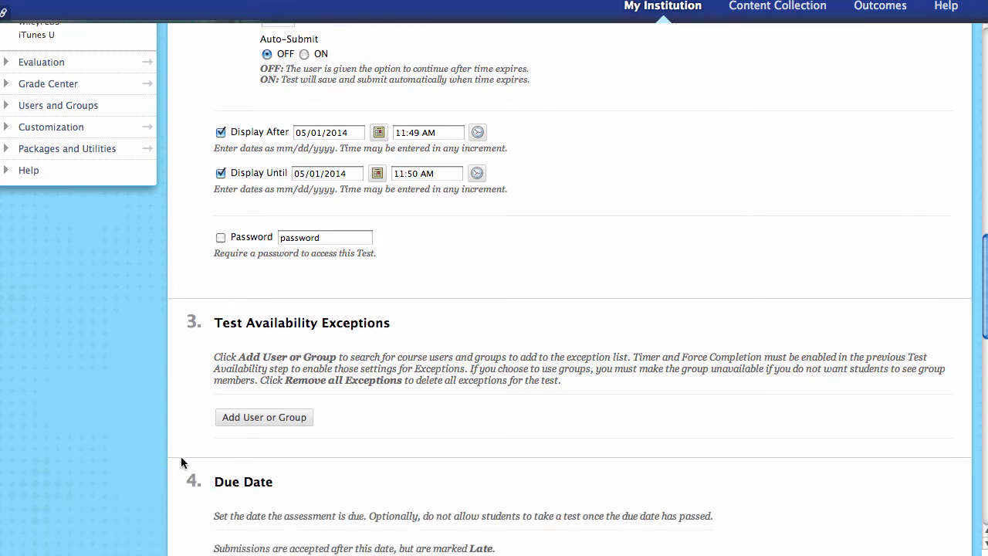
scroll(186, 459, "down", 4)
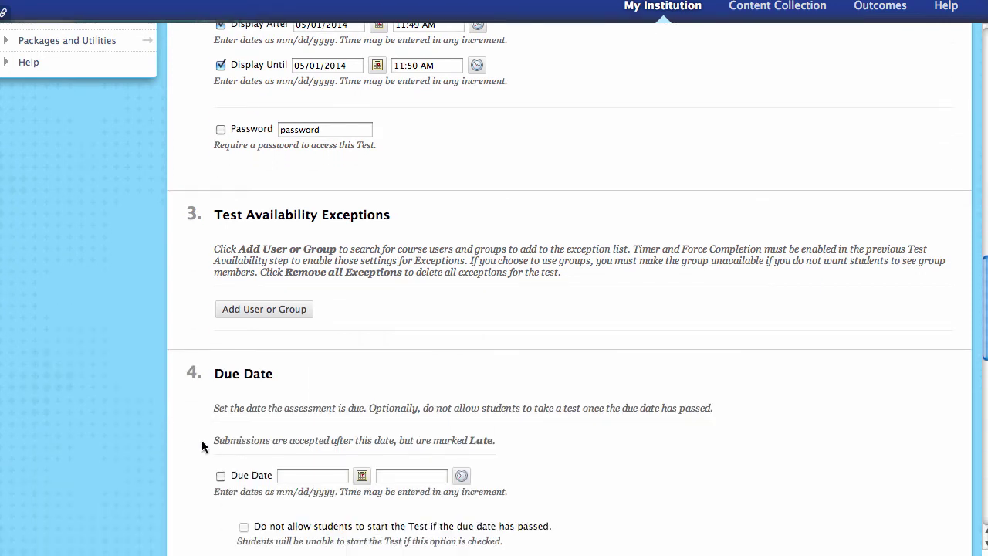
scroll(191, 333, "down", 1)
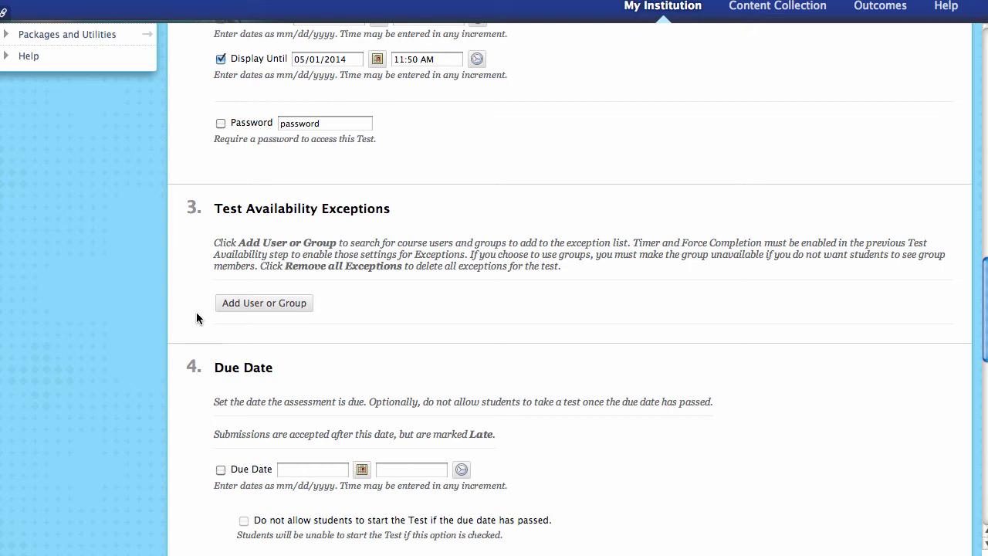
- Add a student as a Test Availability Exception through Add User or Group
left_click(247, 305)
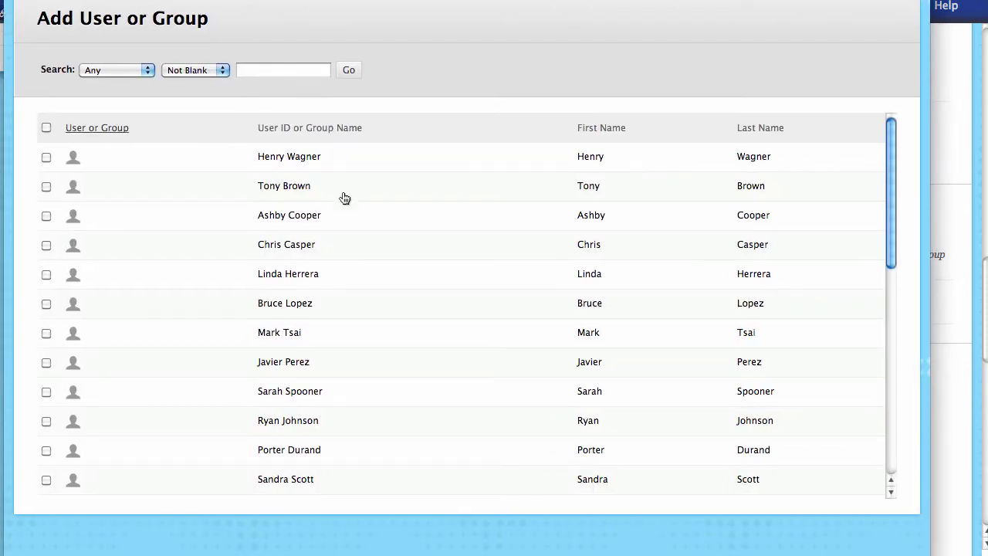
left_click(136, 70)
left_click(418, 69)
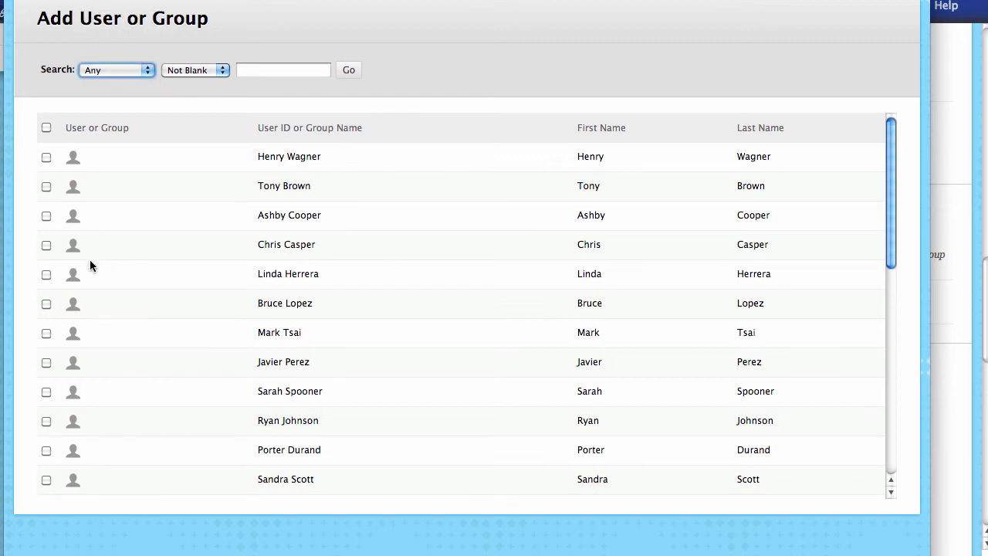
left_click(47, 187)
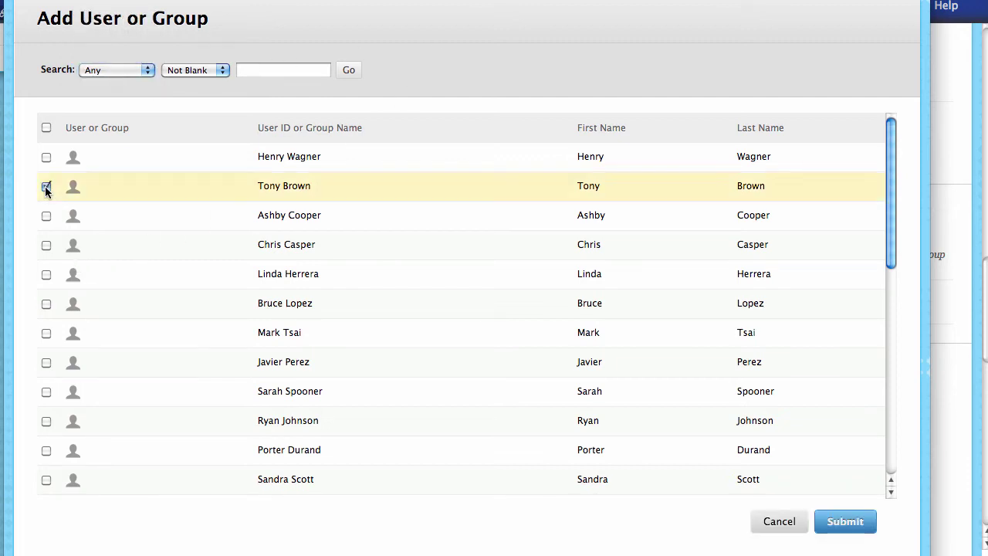
left_click(844, 522)
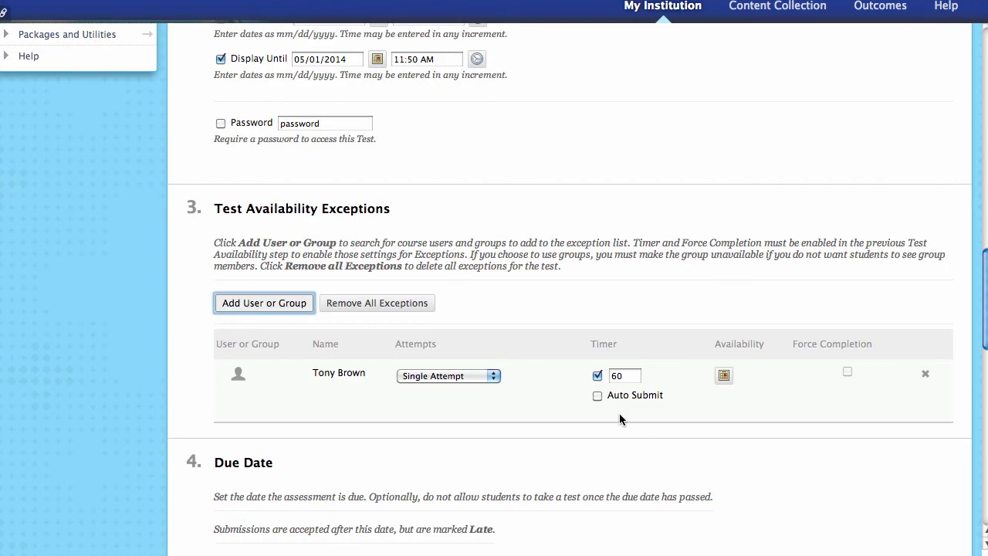
- Keep the student's exception at Single Attempt and change its timer to 120 minutes
left_click(474, 377)
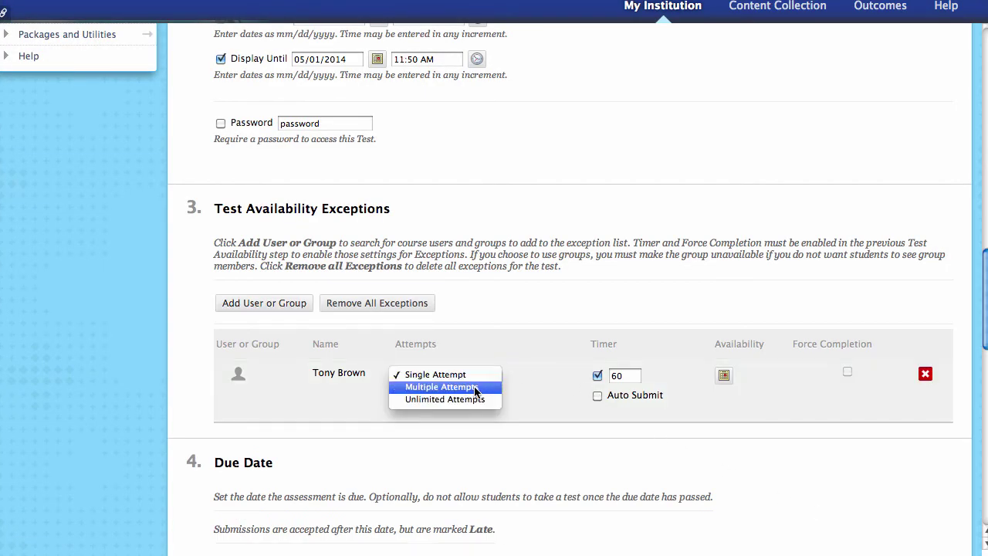
left_click(472, 387)
left_click(520, 375)
type("2")
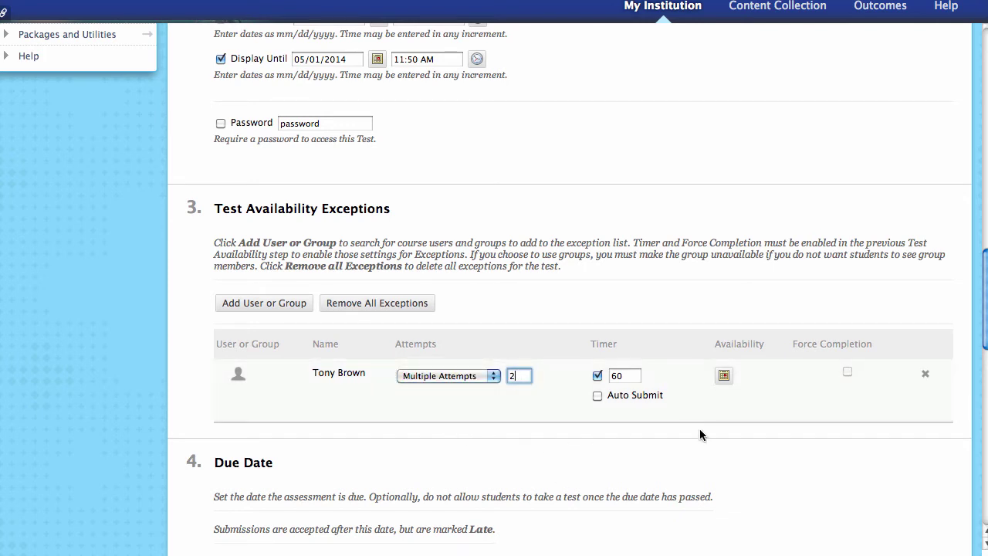
left_click(483, 376)
left_click(469, 362)
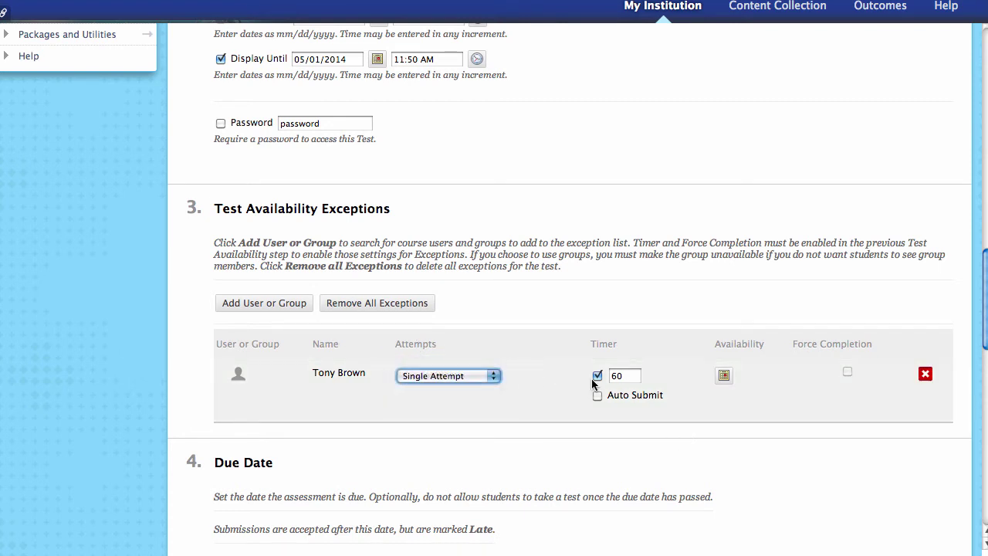
left_click(724, 375)
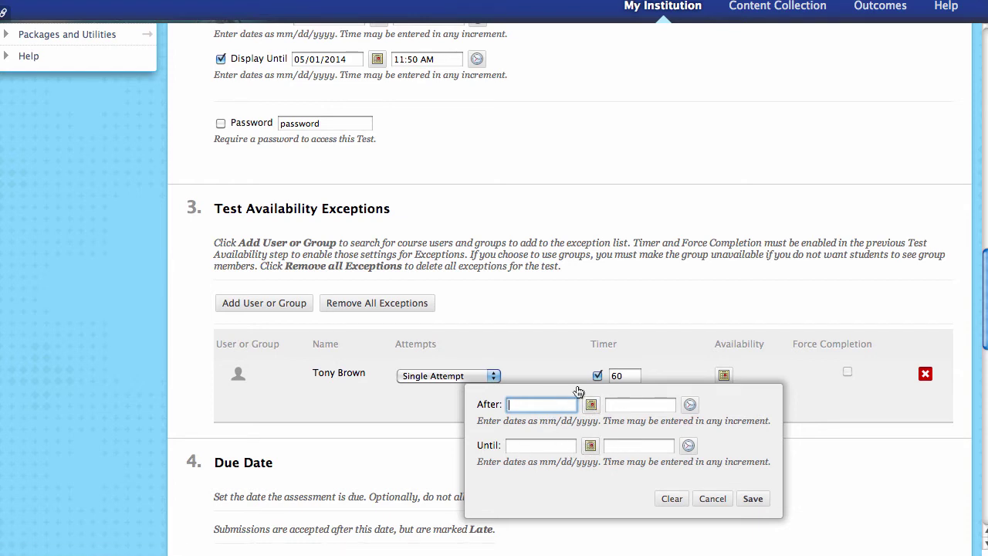
left_click(713, 500)
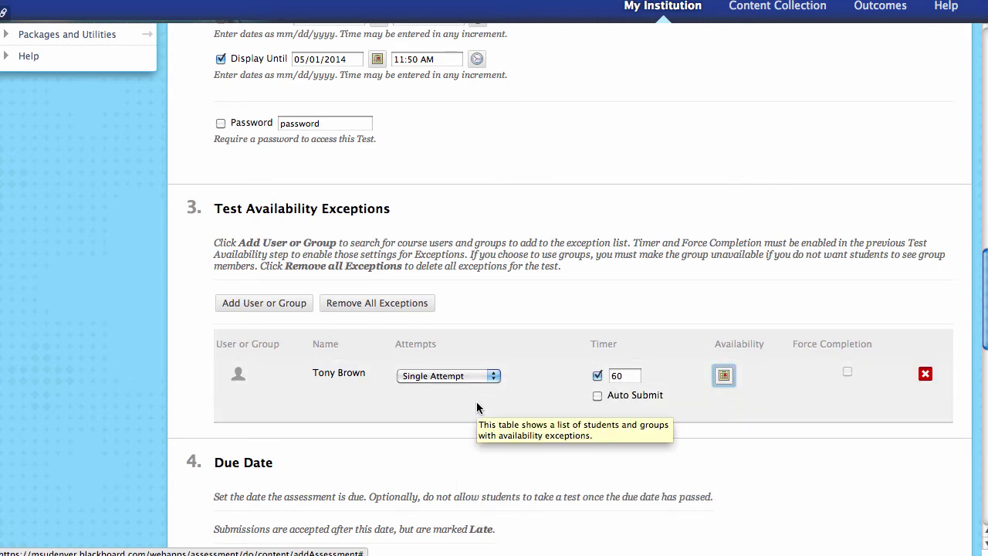
left_click(632, 376)
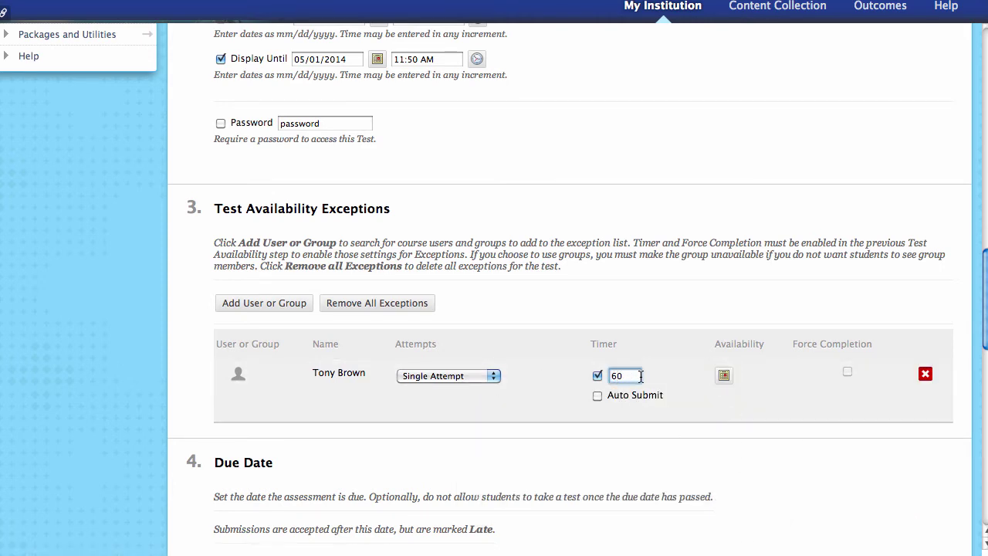
key("BackSpace")
type("12")
- Add a second student to the Test Availability Exceptions
left_click(284, 304)
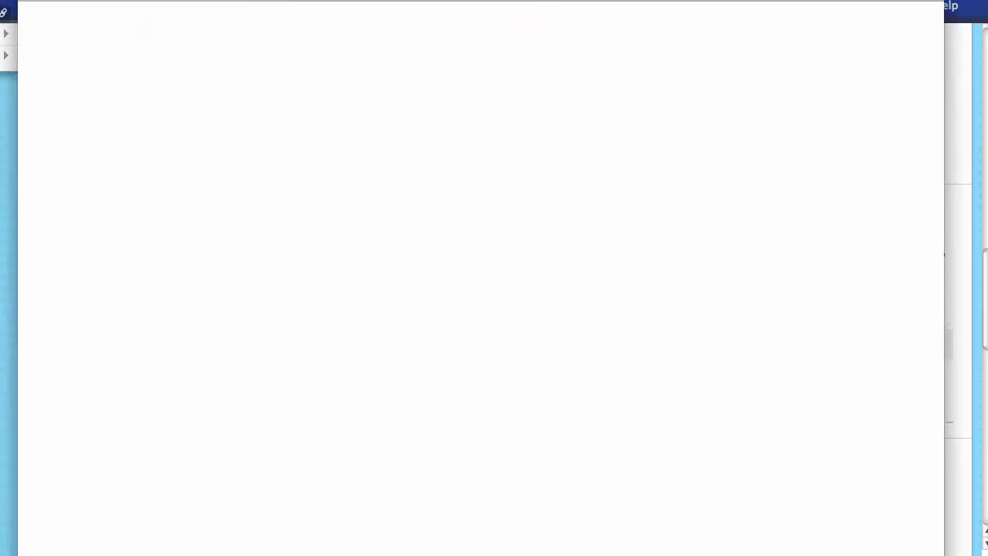
left_click(81, 186)
left_click(880, 521)
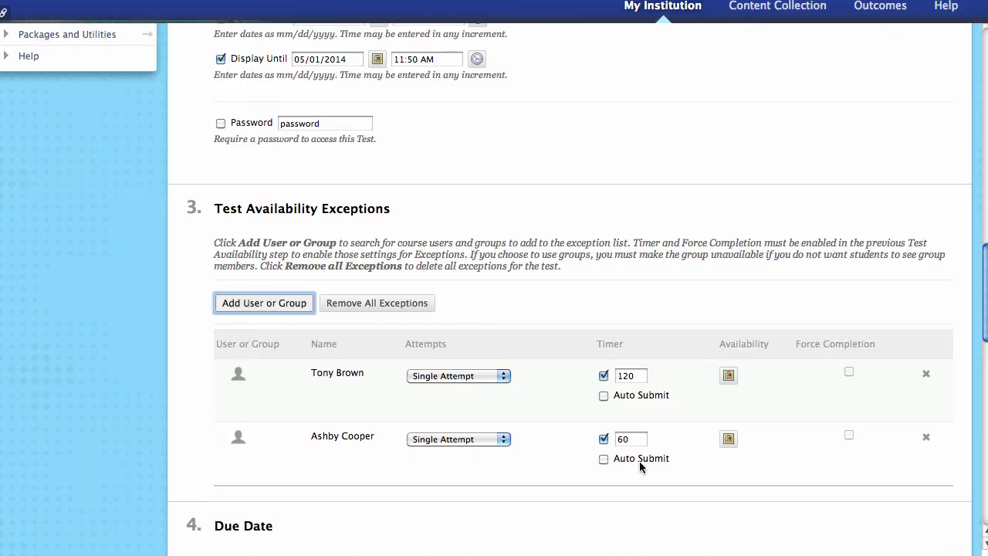
- Give the second student's exception Multiple Attempts with 2 attempts
left_click(489, 439)
left_click(606, 452)
key("Down")
left_click(530, 439)
type("2")
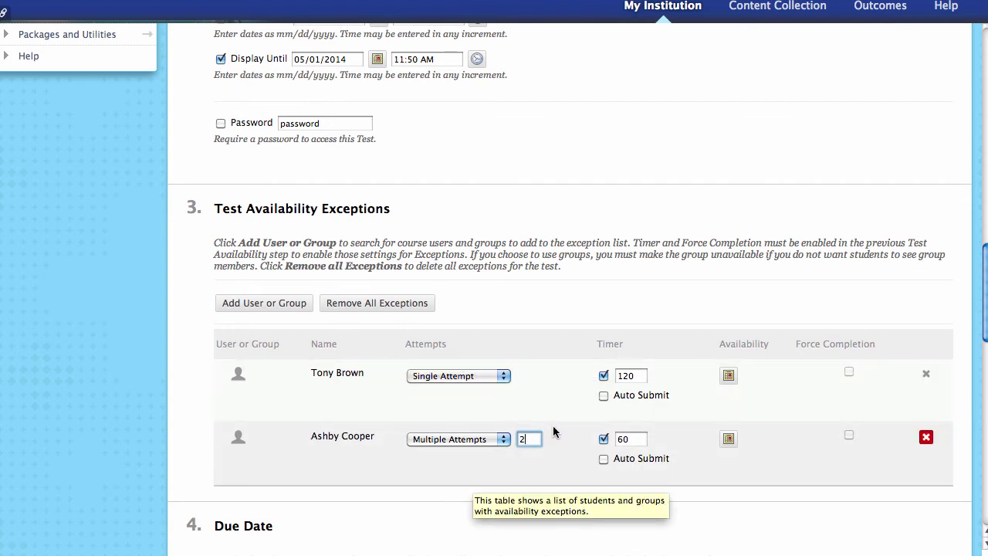
scroll(475, 472, "down", 1)
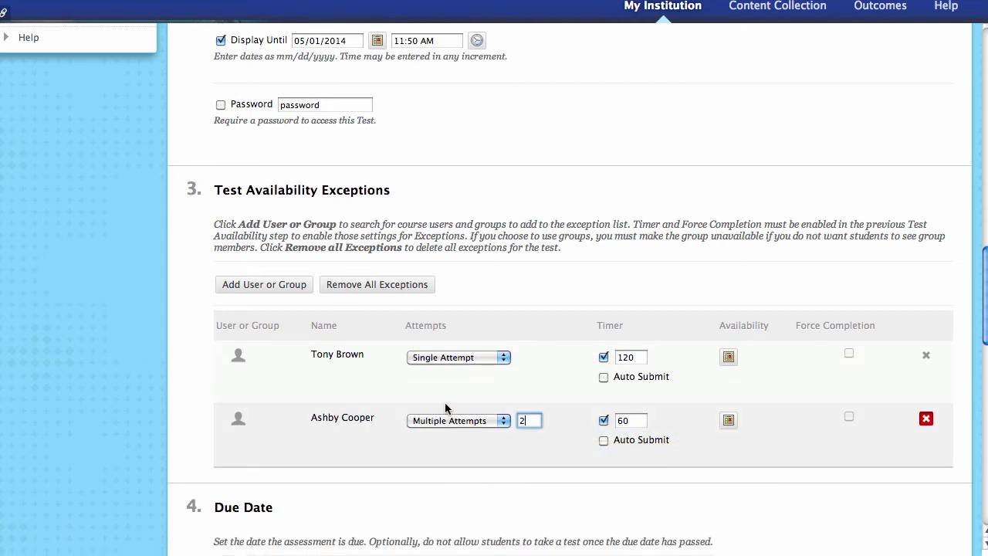
scroll(381, 436, "down", 4)
scroll(444, 442, "down", 9)
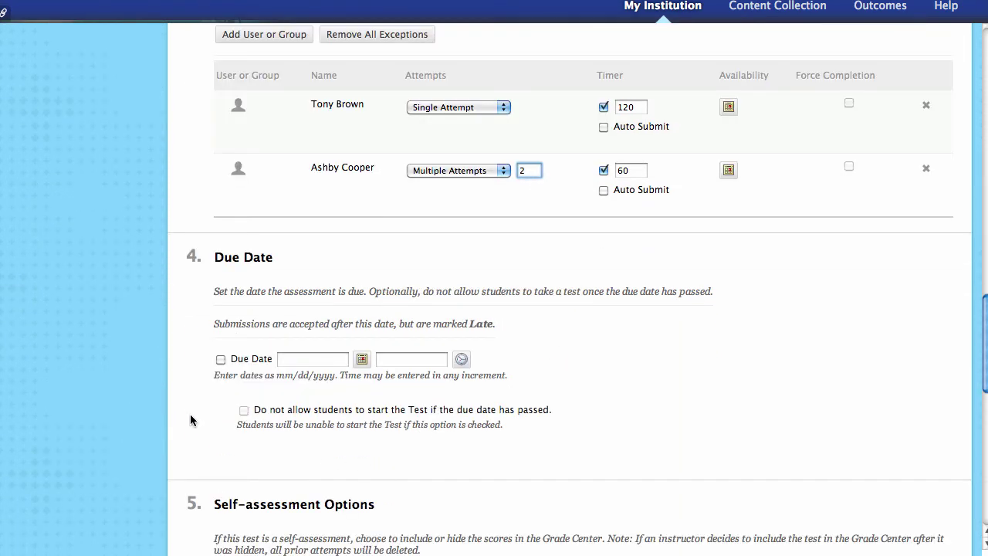
- Set Due Date to 05/01/2014 11:59 PM and tick 'Do not allow students to start' after it
left_click(221, 359)
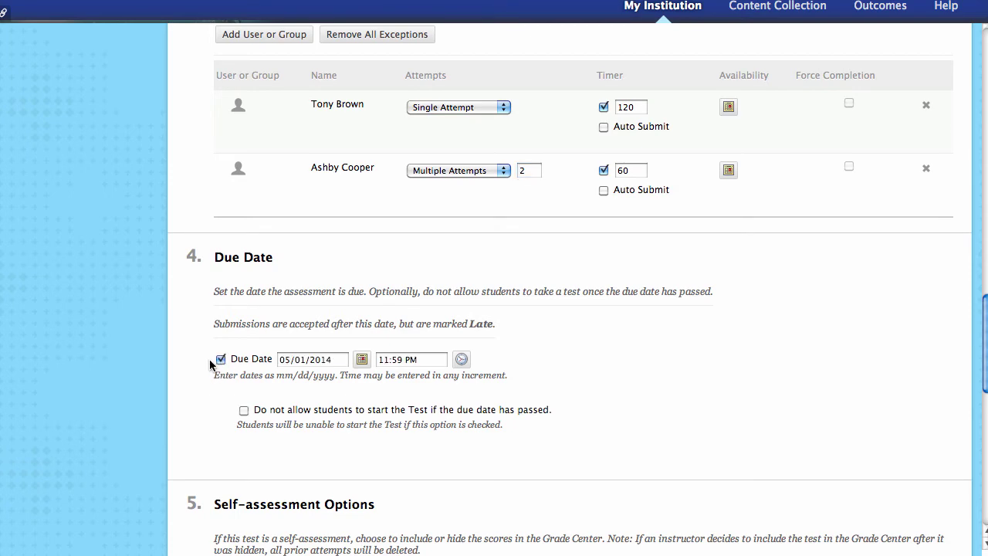
scroll(220, 358, "up", 20)
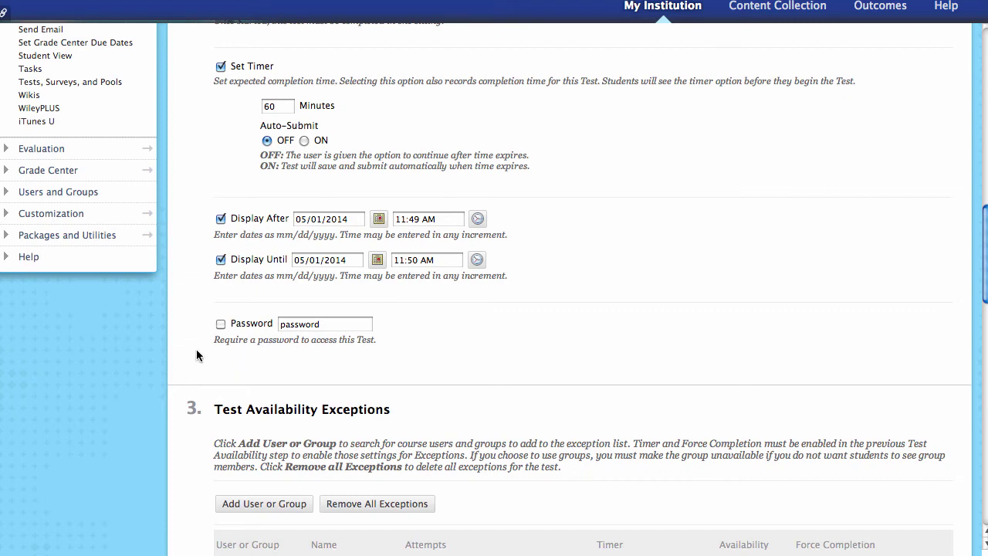
scroll(186, 360, "down", 15)
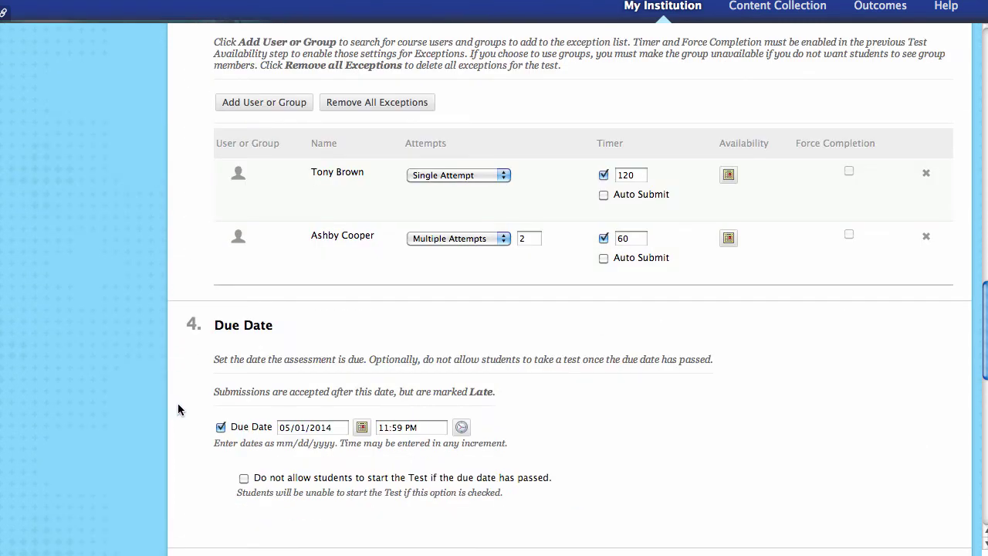
scroll(178, 409, "down", 2)
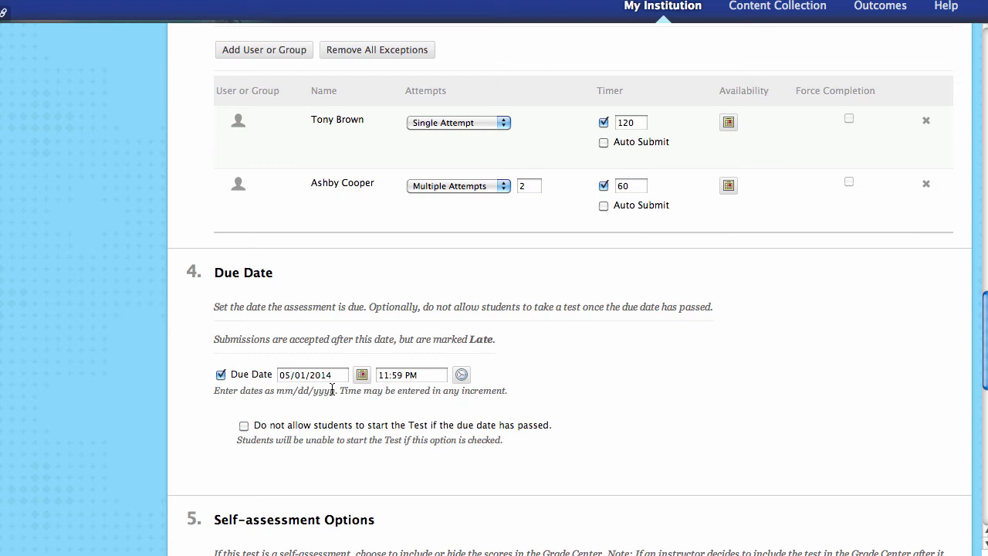
scroll(220, 444, "down", 1)
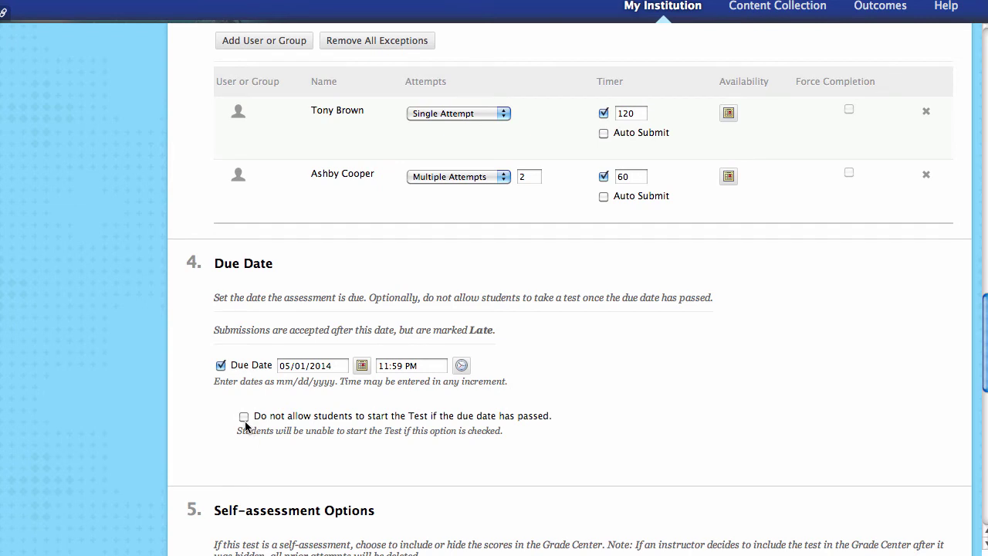
left_click(243, 416)
scroll(240, 456, "down", 1)
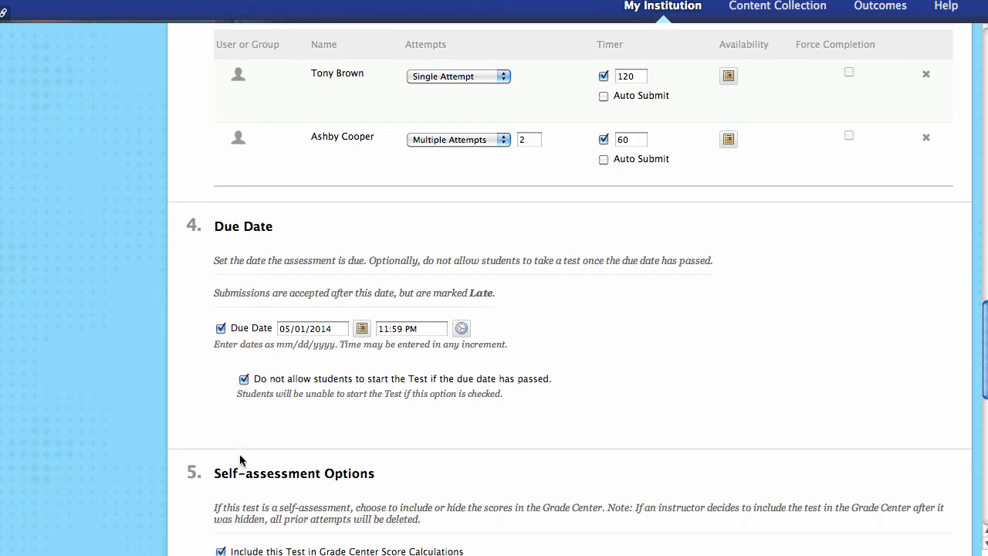
scroll(240, 458, "down", 2)
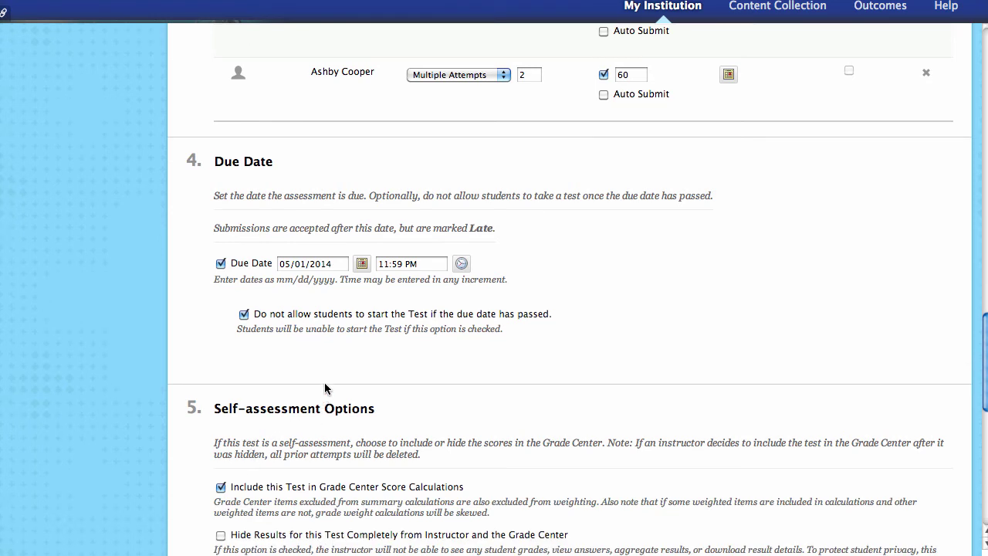
scroll(231, 378, "down", 3)
scroll(138, 370, "down", 2)
scroll(167, 390, "down", 2)
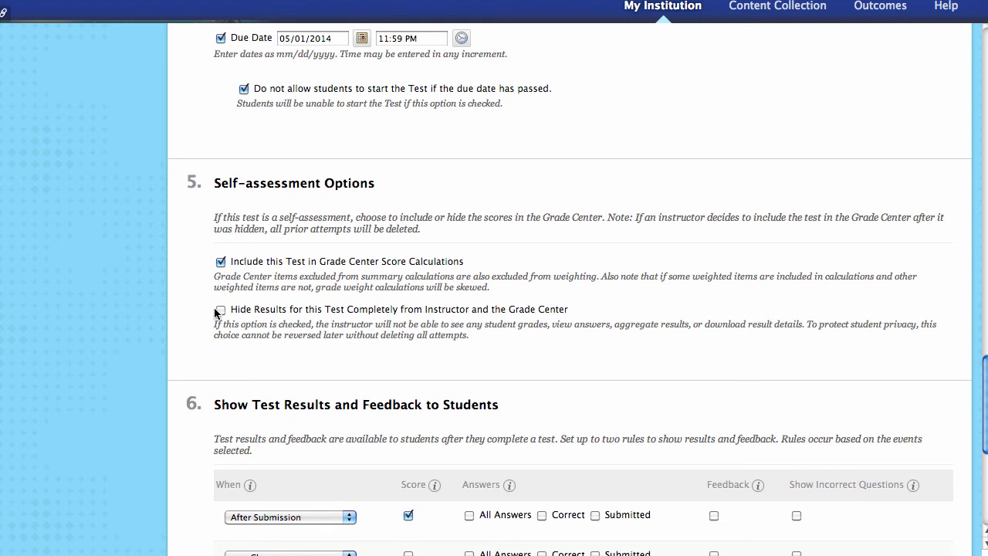
left_click(220, 311)
left_click(221, 309)
left_click(574, 134)
left_click(220, 262)
- Keep After Submission and show Score, Correct and Submitted answers, Feedback, and Incorrect Questions
scroll(184, 358, "down", 5)
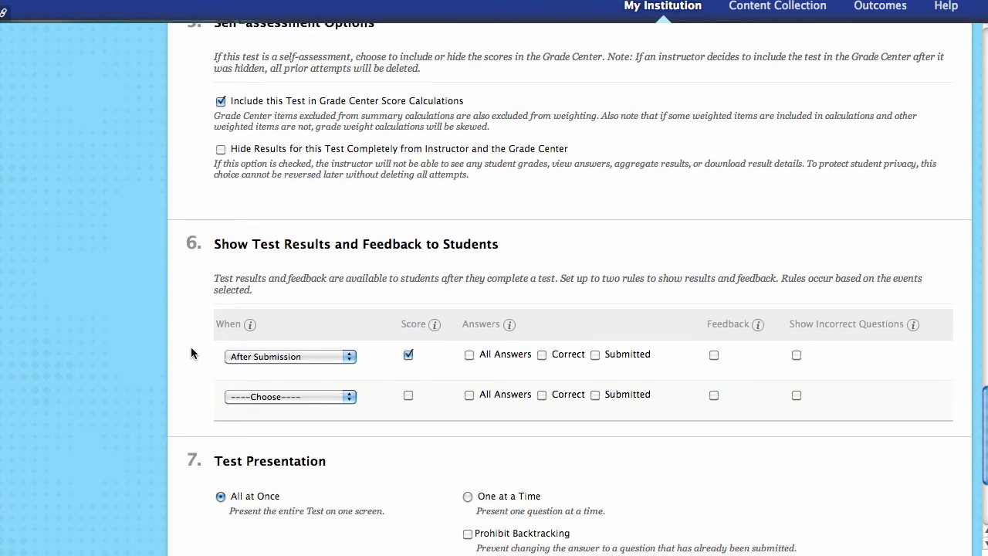
scroll(187, 355, "down", 3)
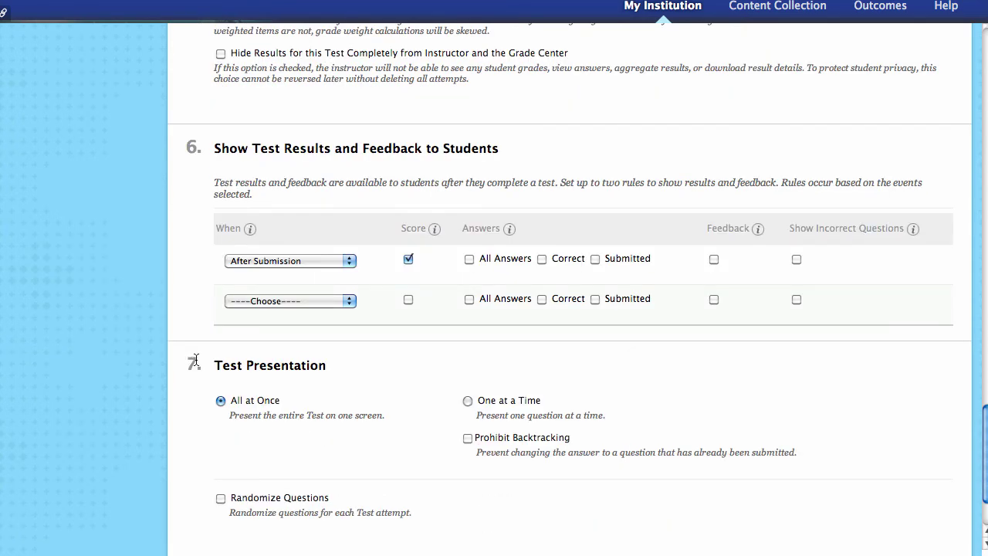
left_click(352, 262)
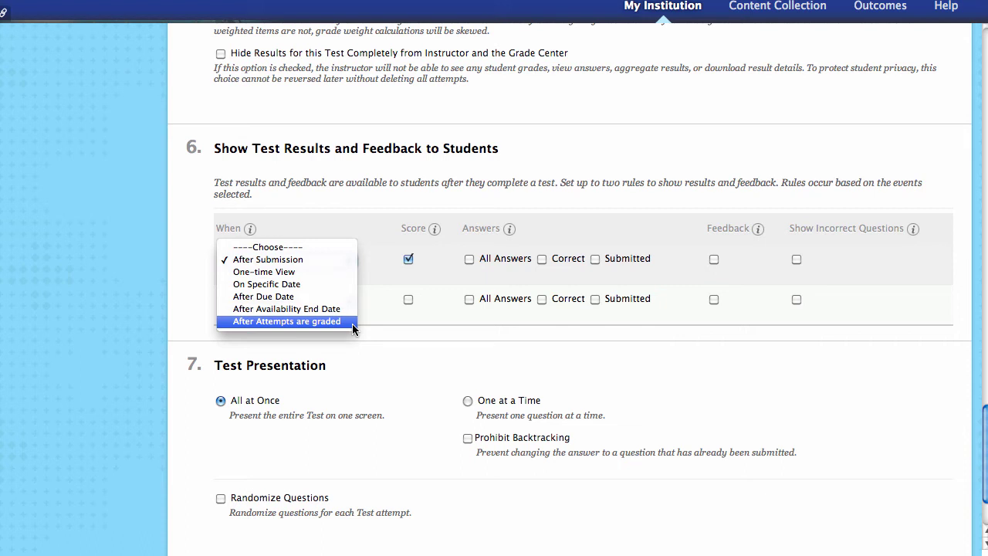
left_click(406, 189)
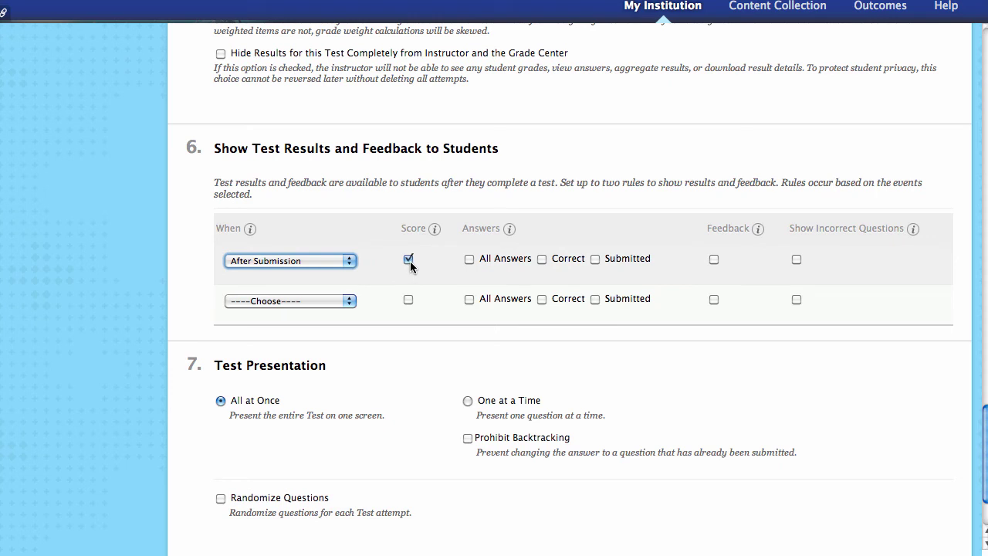
left_click(469, 259)
left_click(595, 260)
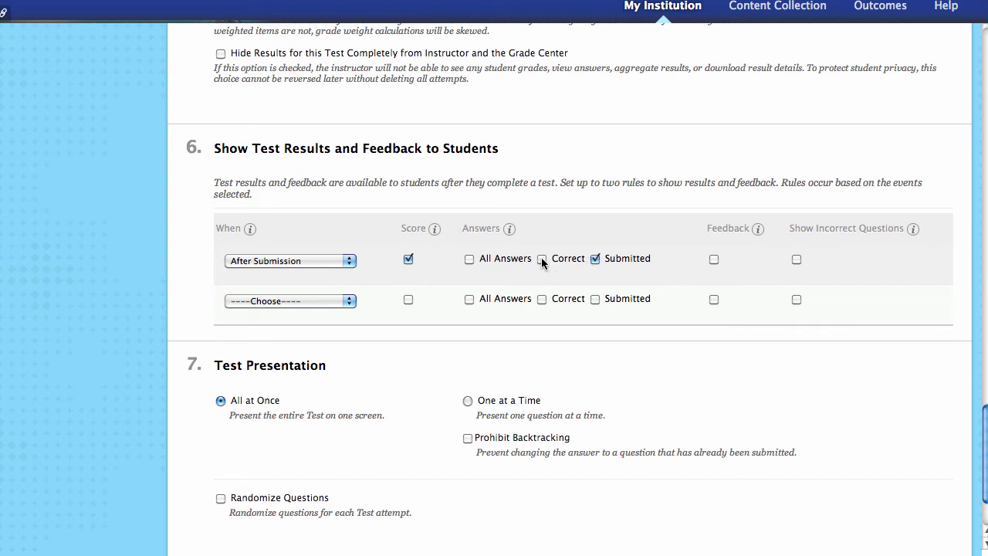
left_click(713, 260)
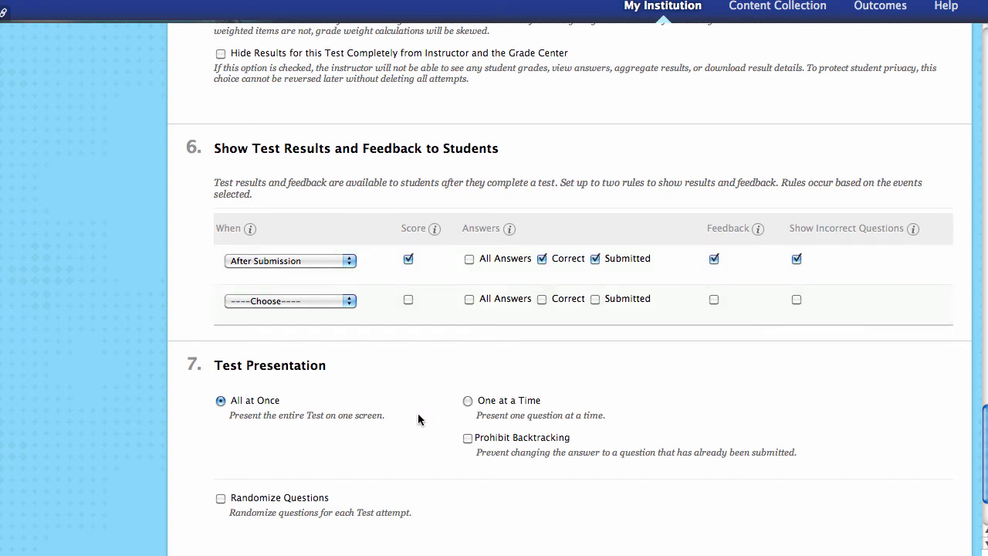
scroll(419, 419, "down", 3)
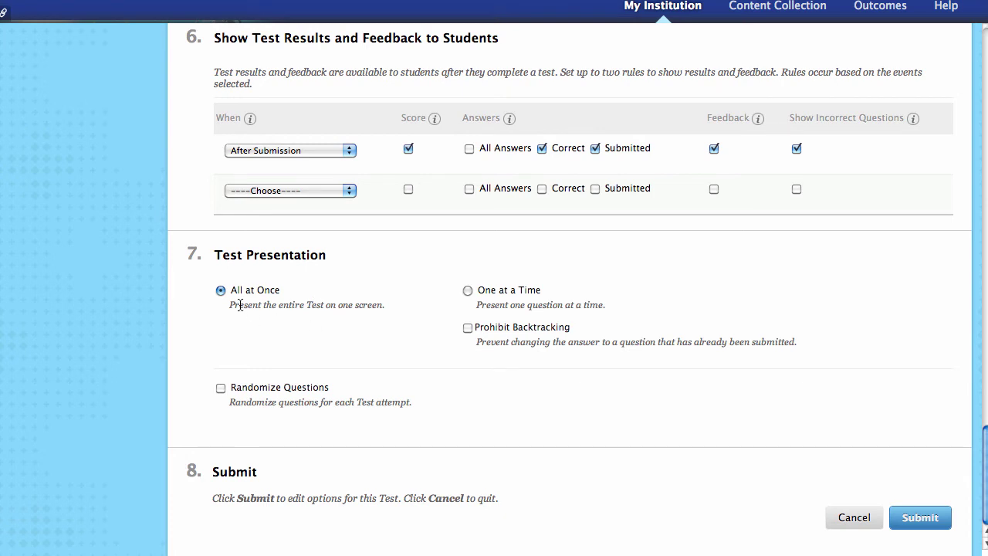
- Present the test one question at a time, randomized, with backtracking allowed, and save
left_click(467, 290)
left_click(466, 328)
left_click(917, 518)
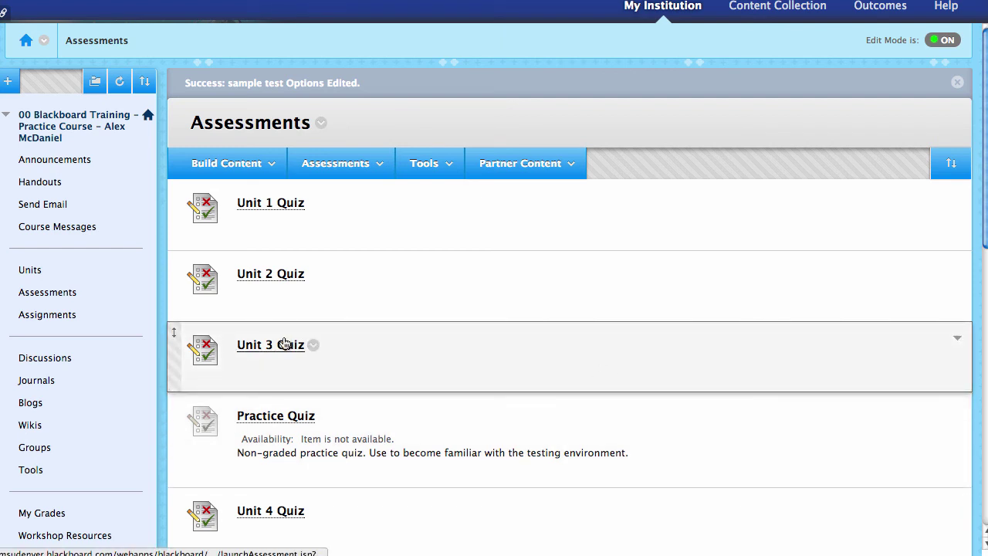
- Collapse Course Tools and expand Grade Center in the Control Panel menu
scroll(179, 351, "down", 3)
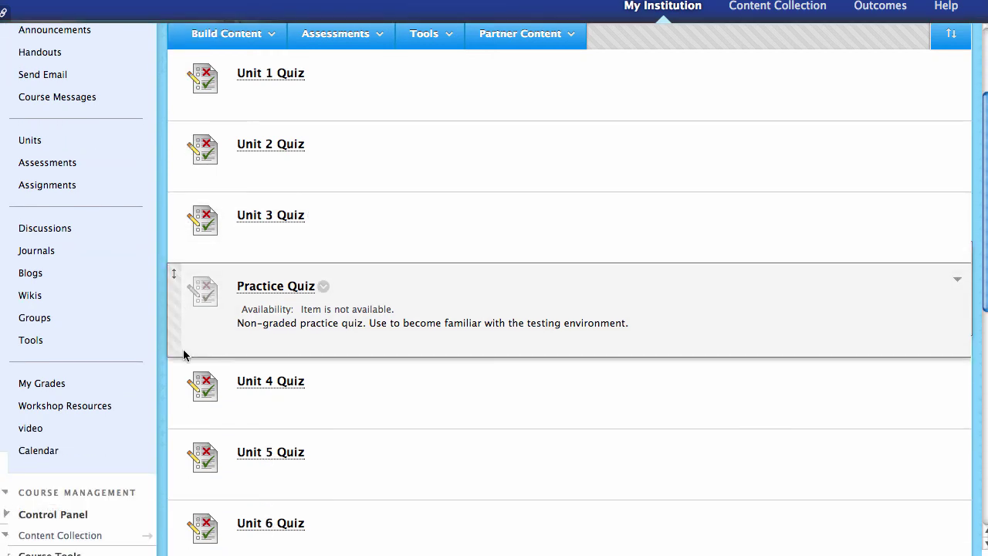
scroll(186, 352, "down", 1)
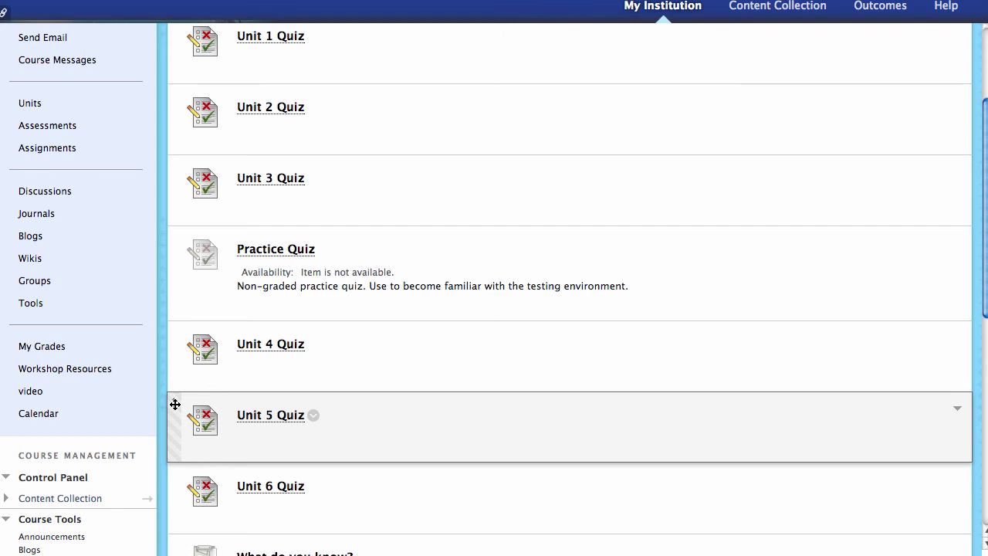
scroll(178, 392, "down", 3)
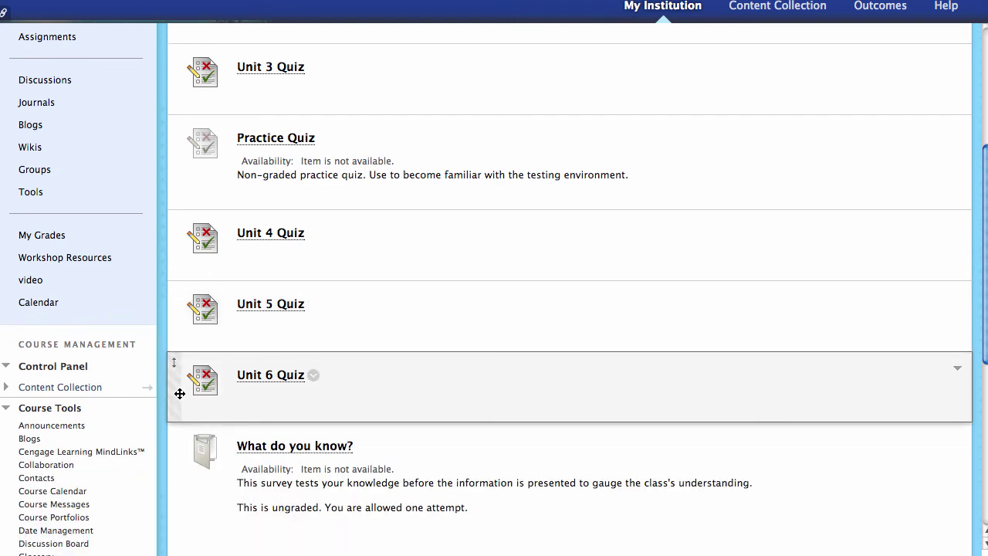
scroll(179, 393, "down", 2)
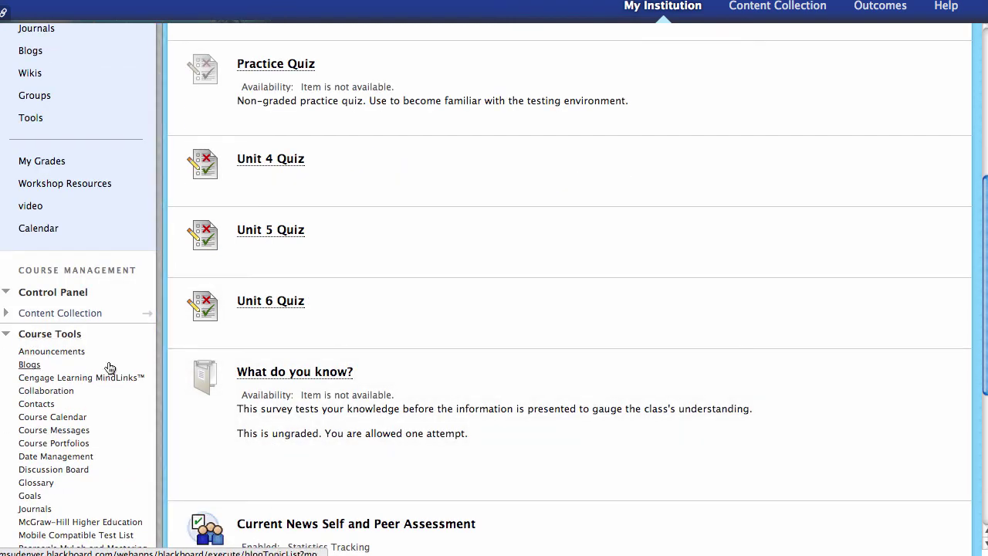
left_click(55, 333)
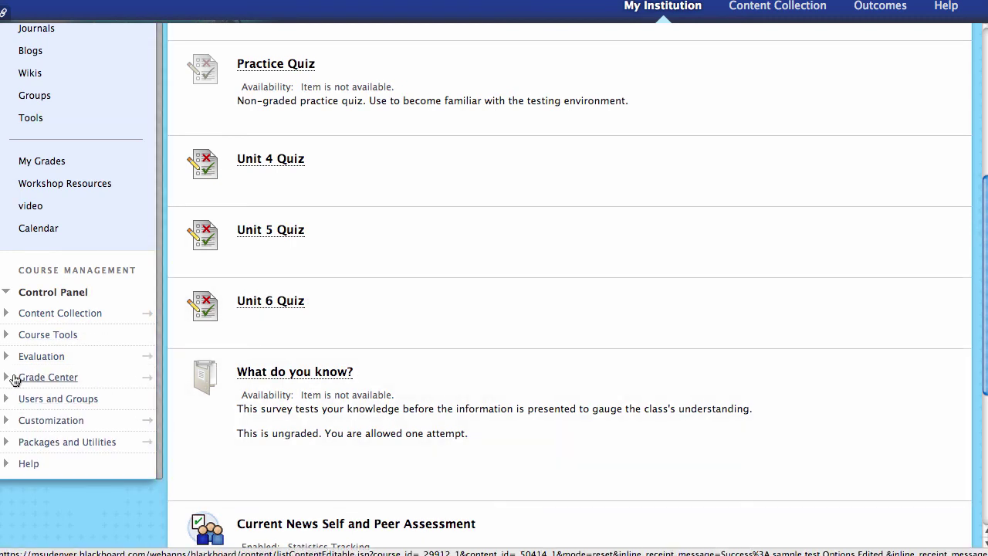
left_click(25, 377)
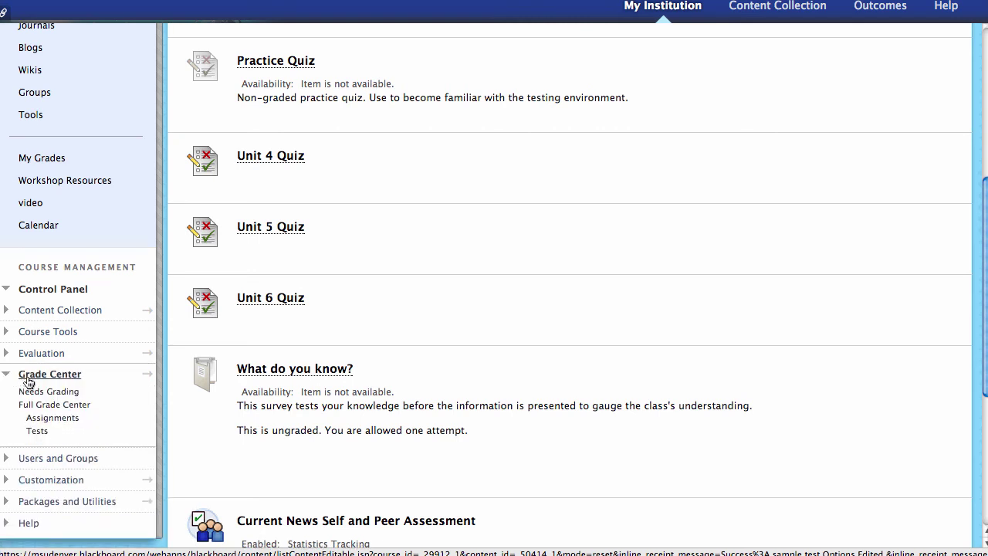
- Open the Full Grade Center and pick the second student's Unit 1 Quiz attempt from 3/17/10
left_click(66, 404)
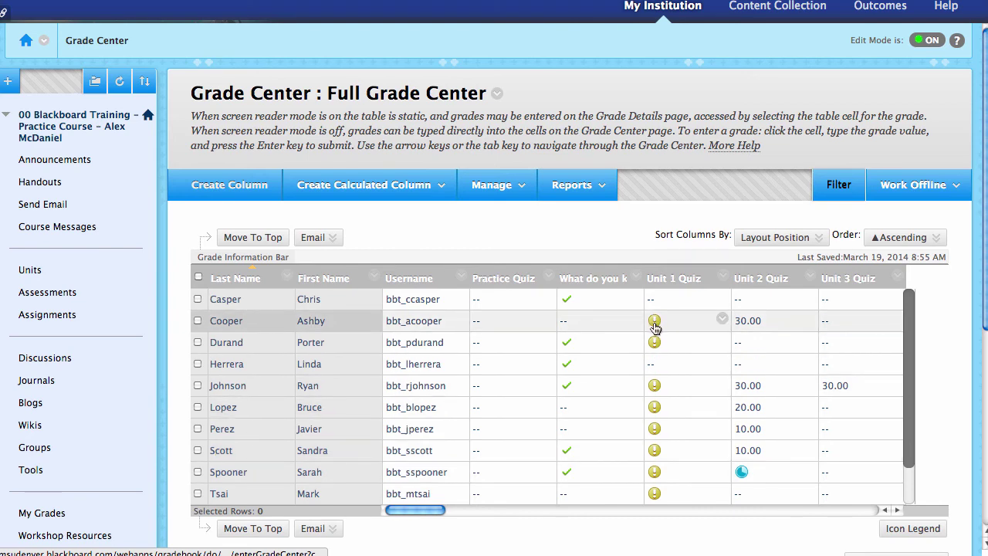
left_click(654, 325)
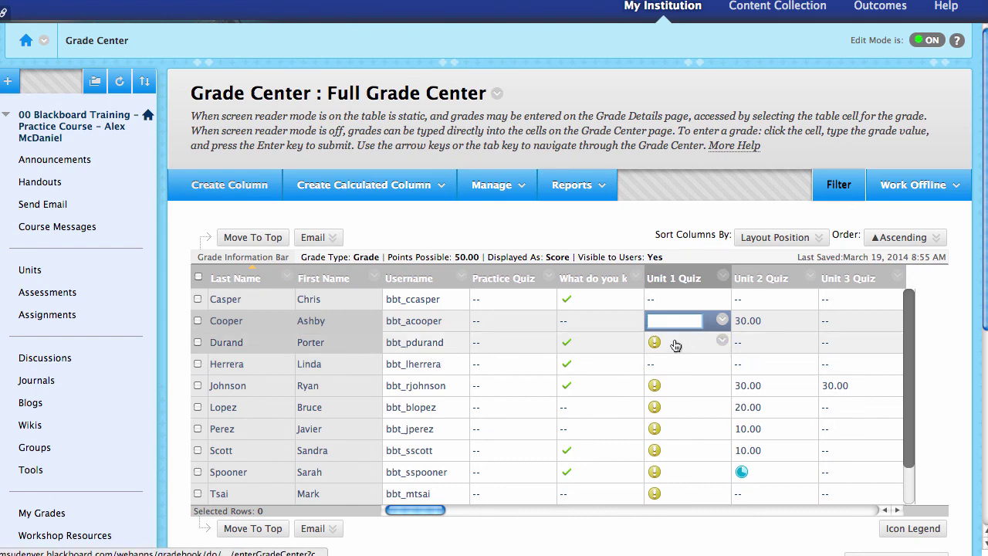
left_click(675, 345)
left_click(686, 306)
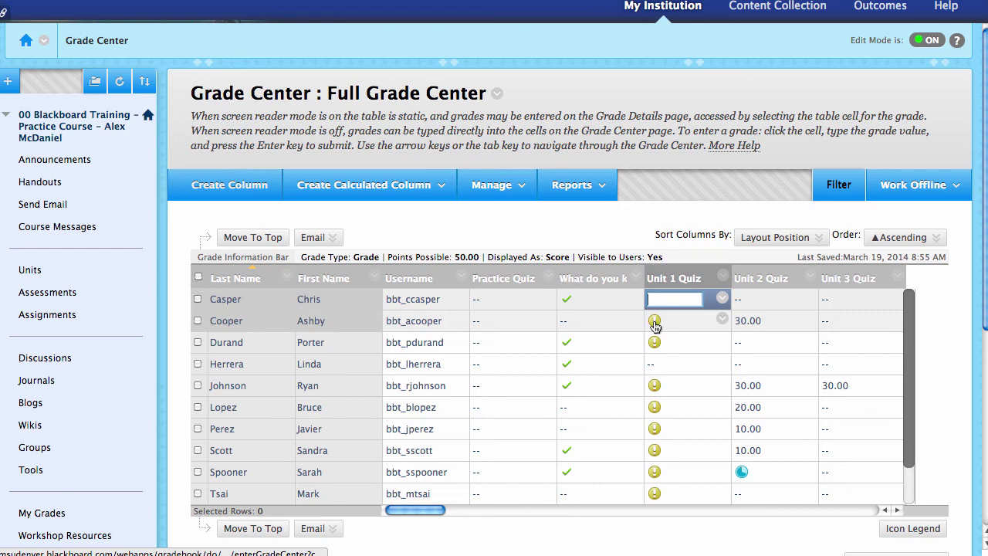
left_click(722, 321)
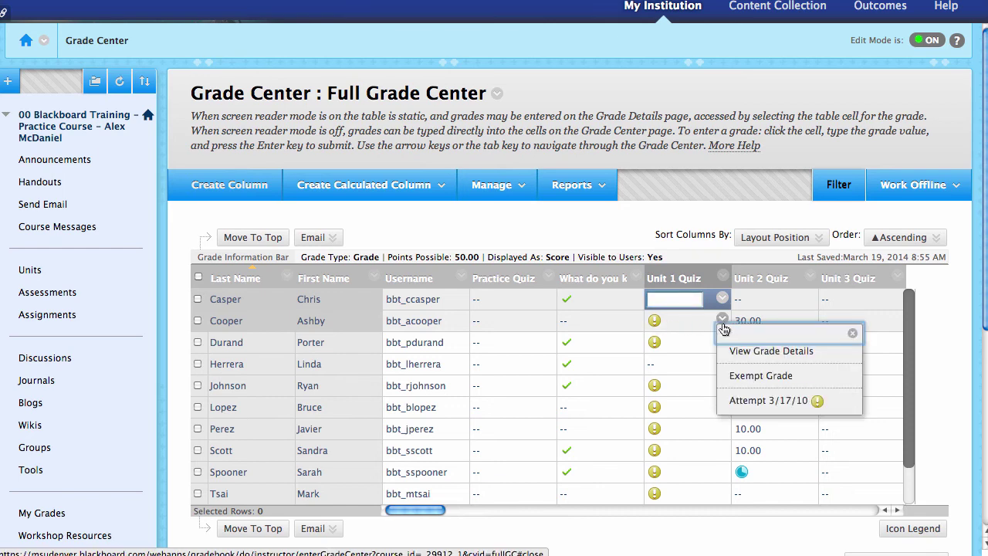
left_click(803, 403)
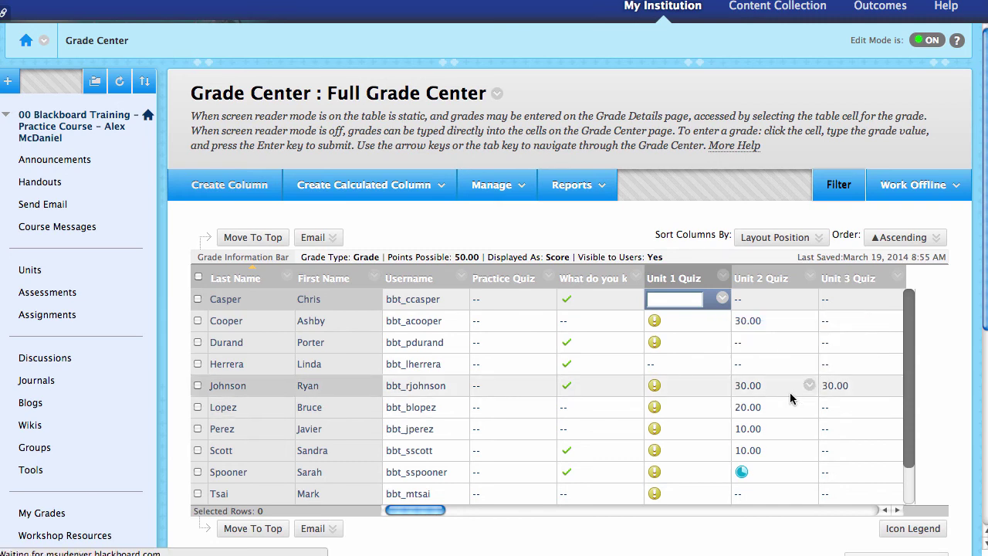
- Review the attempt's answers down to the Question 4 essay
scroll(368, 295, "down", 10)
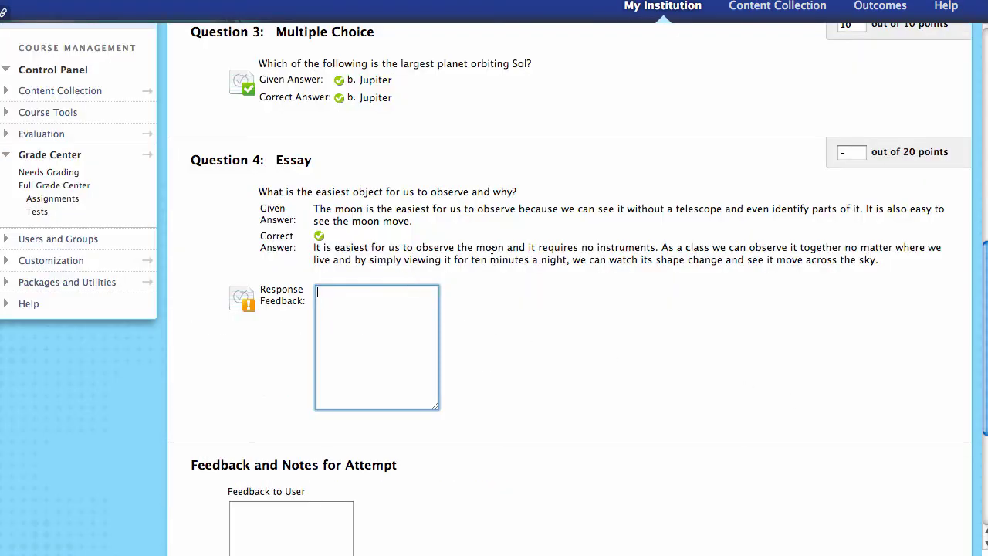
scroll(580, 217, "up", 10)
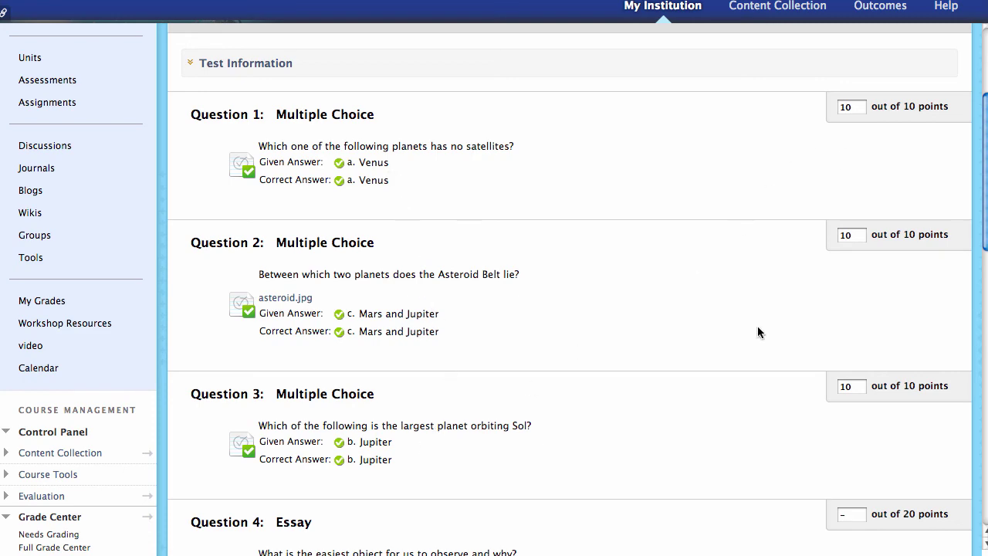
scroll(708, 374, "down", 3)
scroll(488, 374, "down", 2)
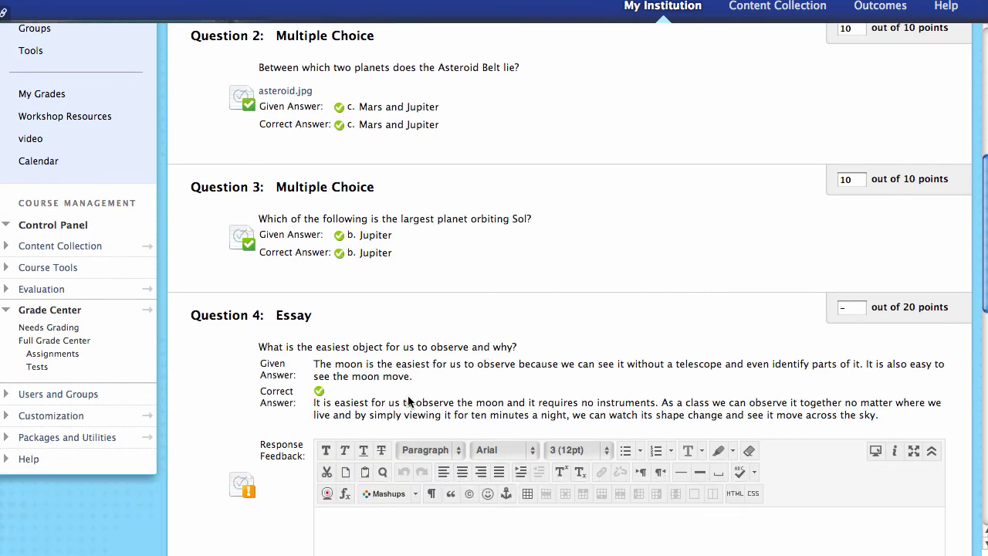
scroll(407, 410, "down", 2)
scroll(407, 411, "down", 2)
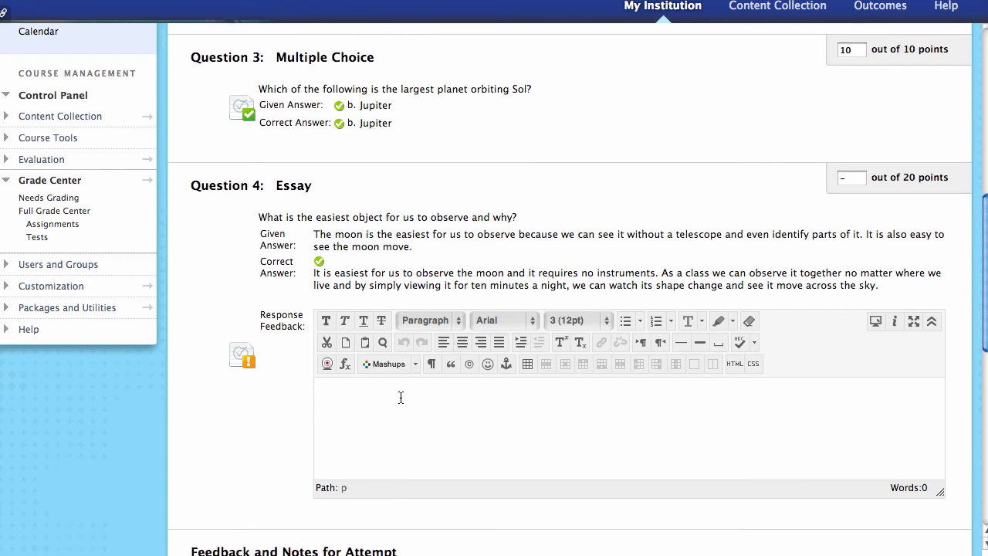
left_click_drag(314, 273, 898, 290)
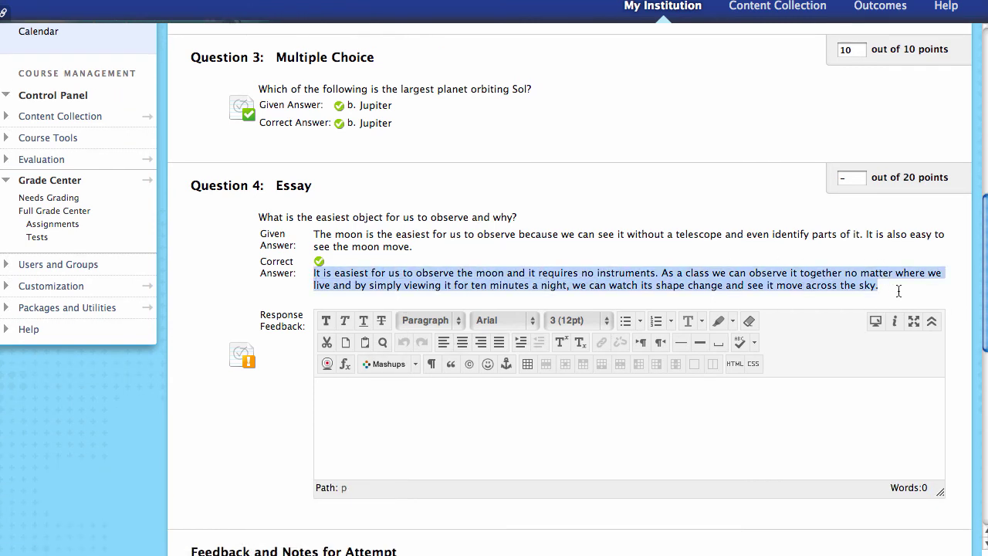
left_click(647, 277)
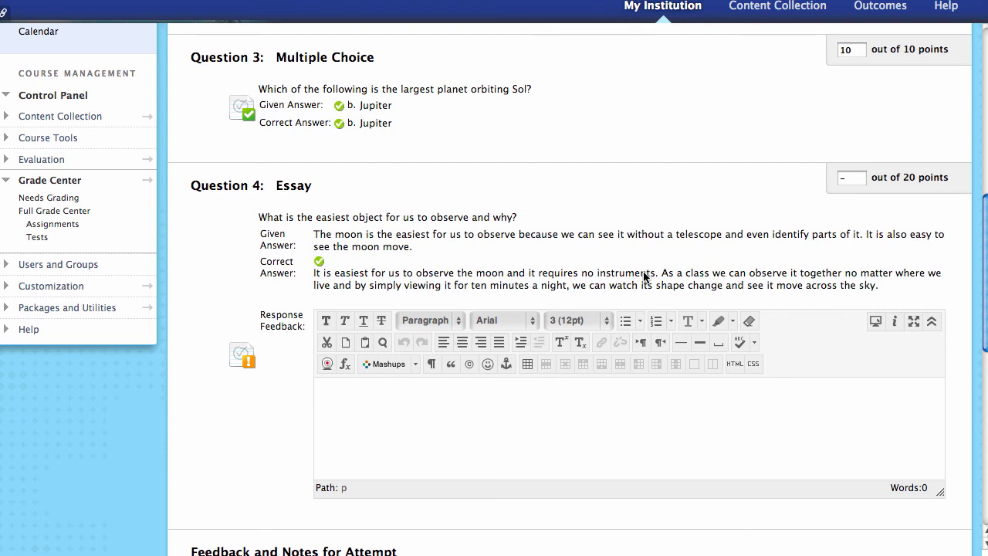
- Score the Question 4 essay 10 points with response feedback 'feedback'
left_click(844, 179)
type("10")
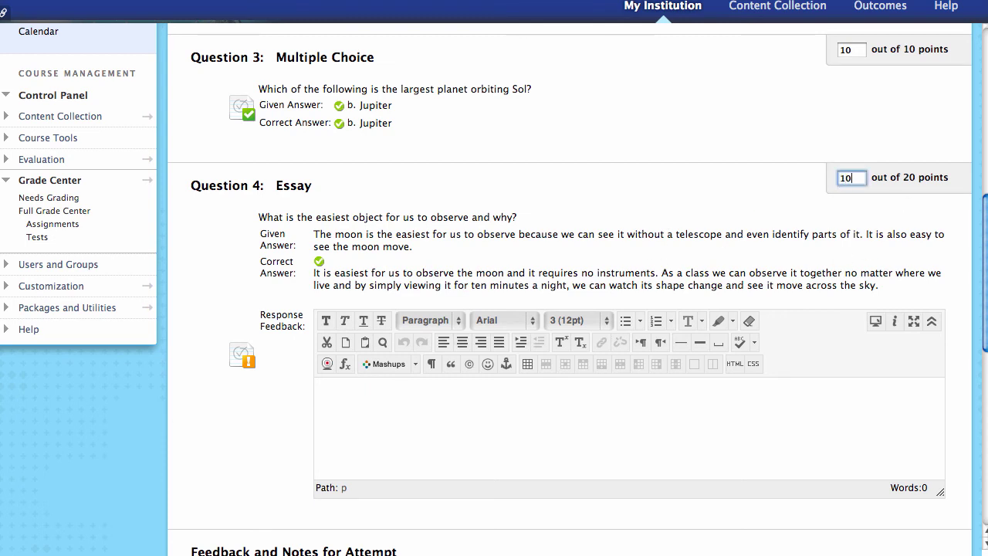
left_click(545, 415)
type("feedback")
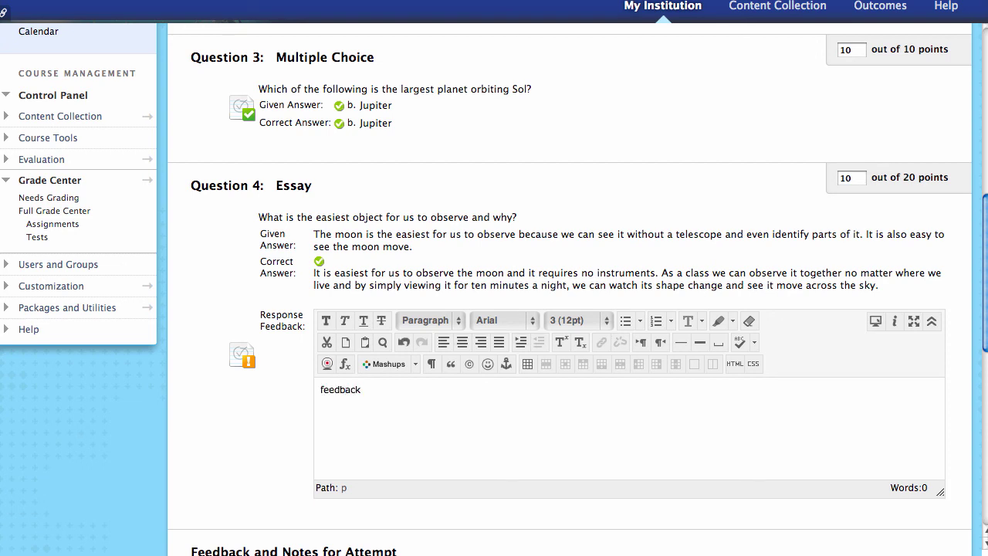
scroll(567, 409, "down", 4)
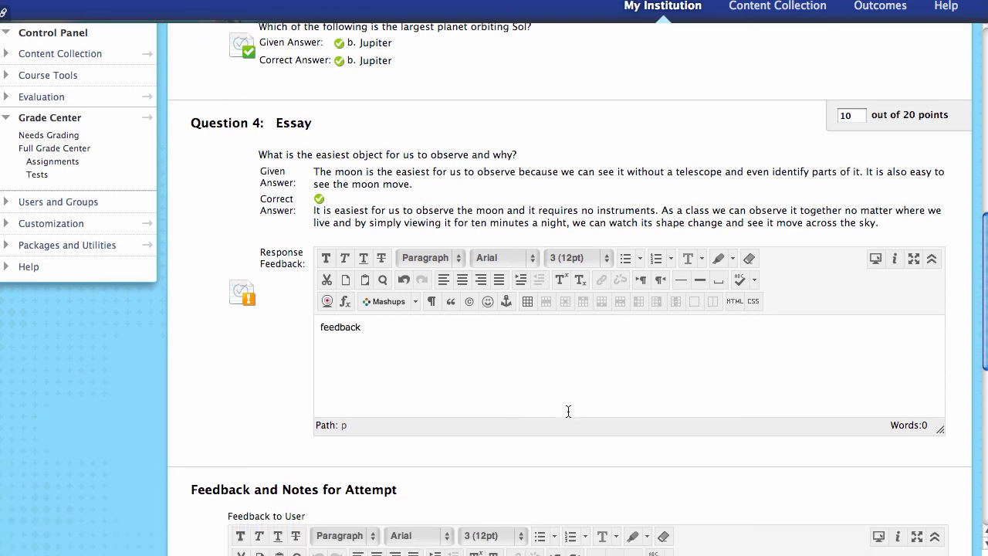
scroll(567, 409, "down", 2)
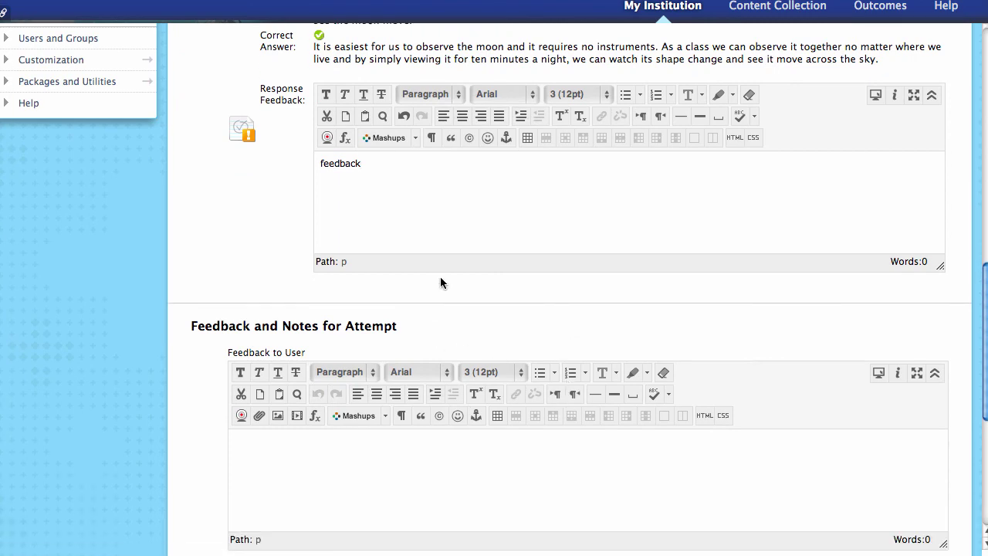
scroll(440, 277, "up", 3)
scroll(440, 275, "down", 6)
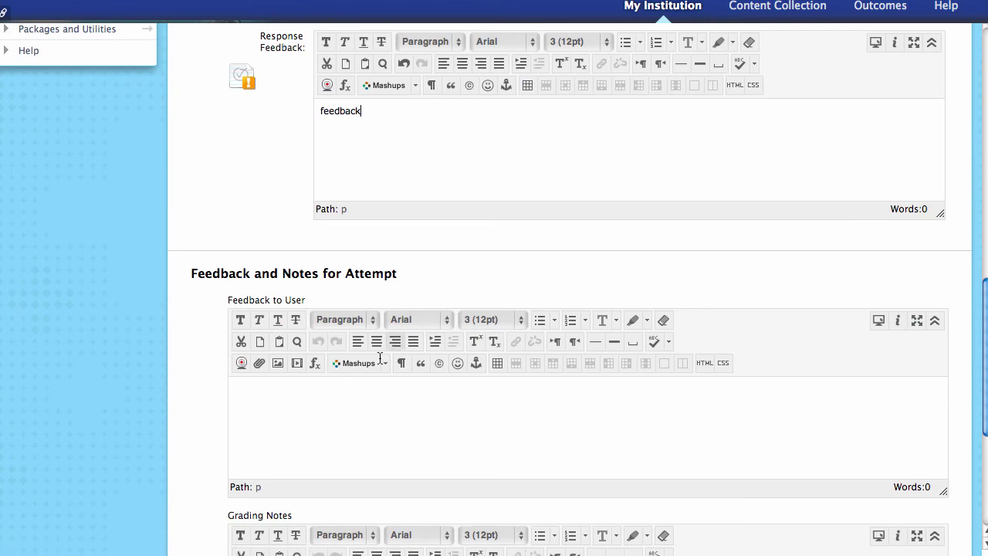
scroll(378, 383, "down", 2)
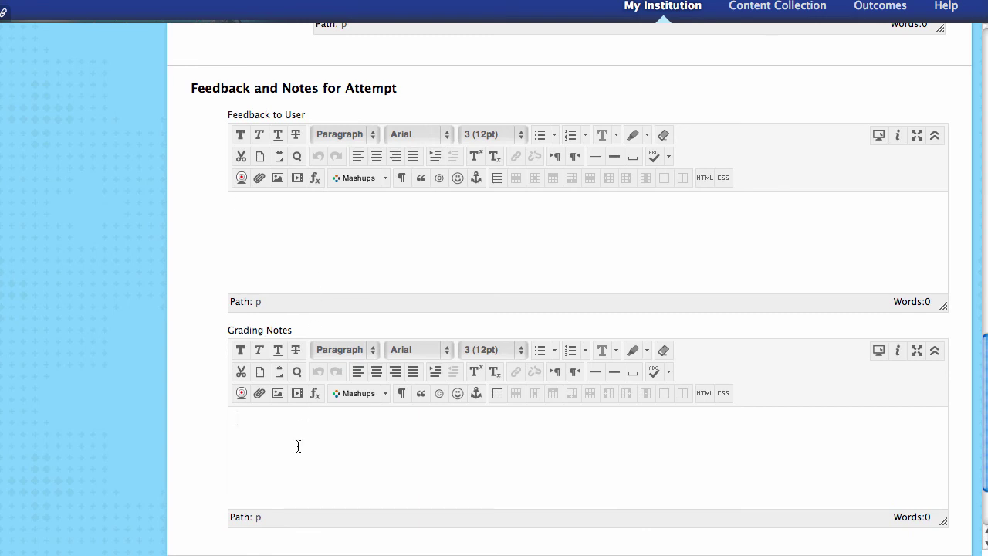
scroll(350, 439, "down", 3)
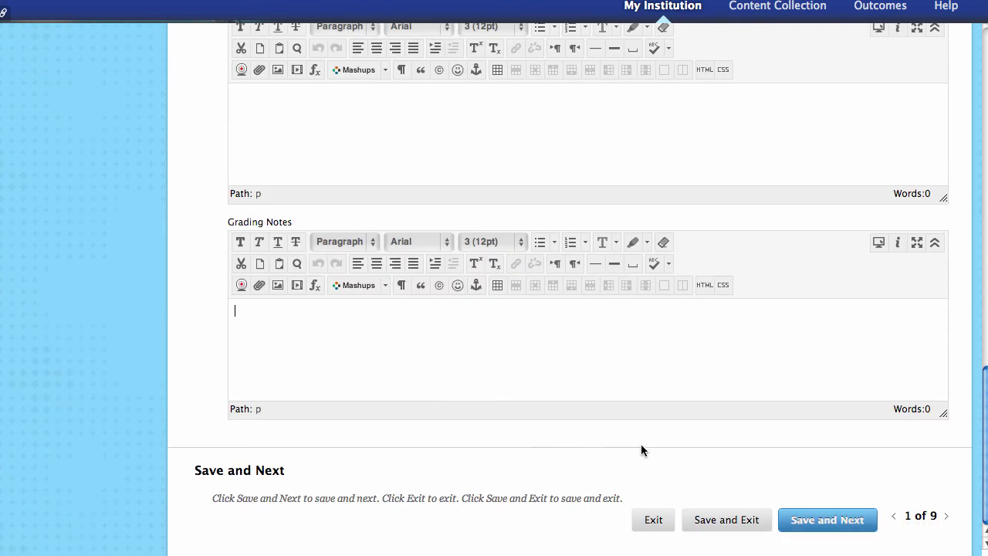
- Save the graded attempt and load attempt 2 of 9 of the Unit 1 Quiz
left_click(825, 526)
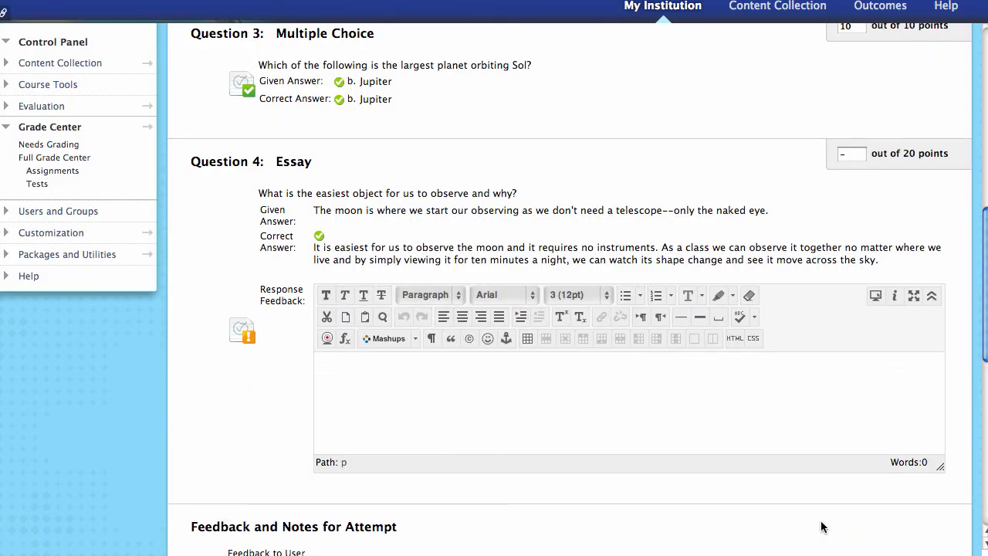
scroll(767, 463, "up", 10)
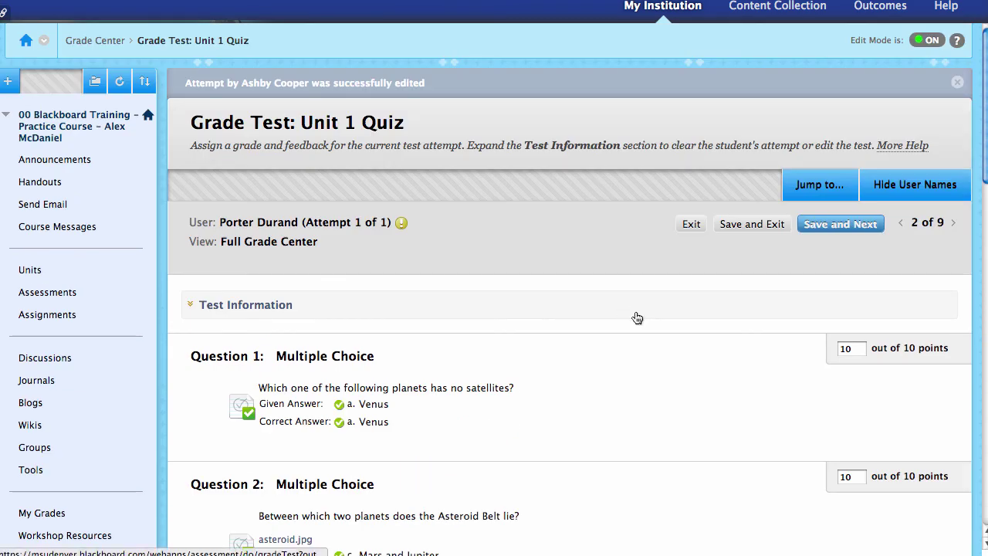
scroll(451, 372, "down", 4)
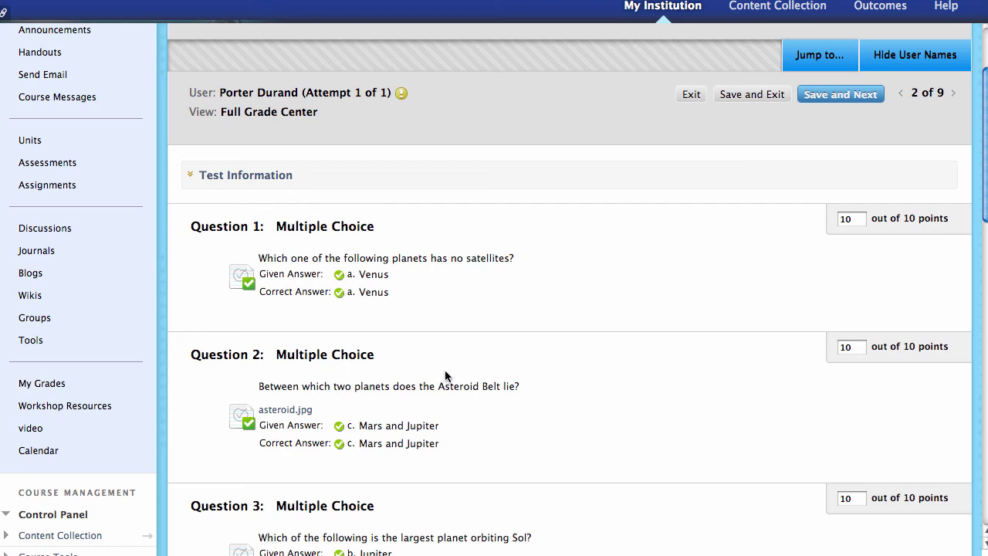
scroll(453, 361, "up", 4)
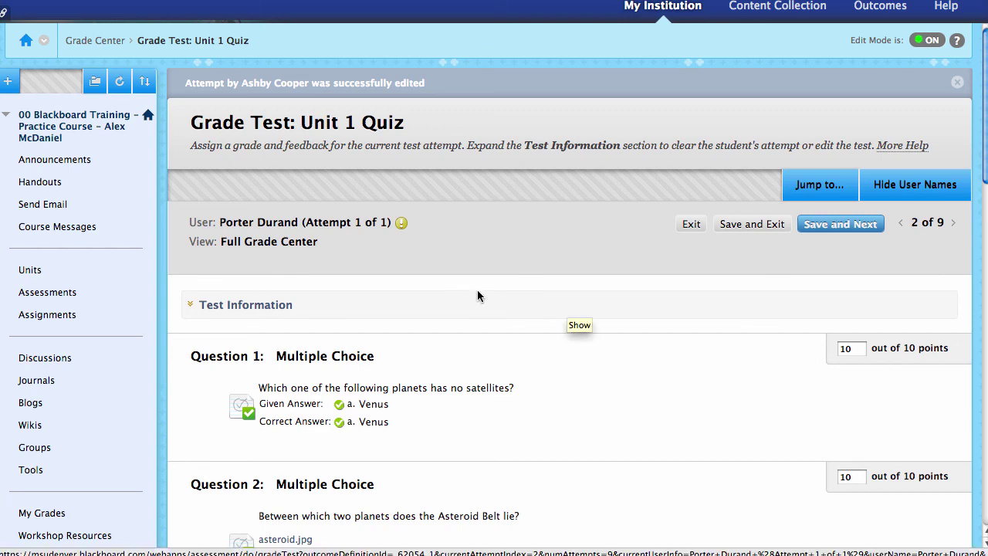
- Expand Test Information showing Needs Grading status, 0 of 50 points and submission dates
left_click(281, 307)
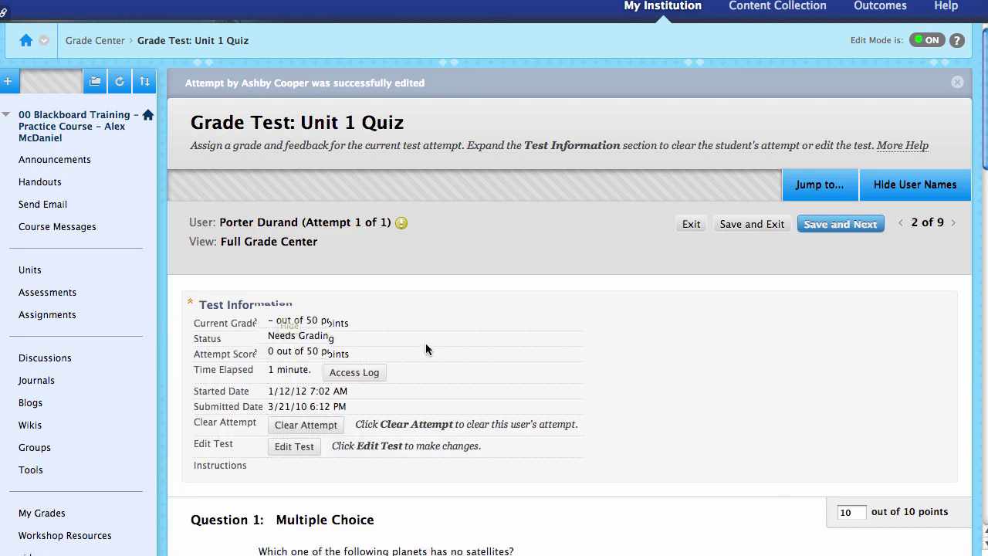
scroll(425, 343, "down", 1)
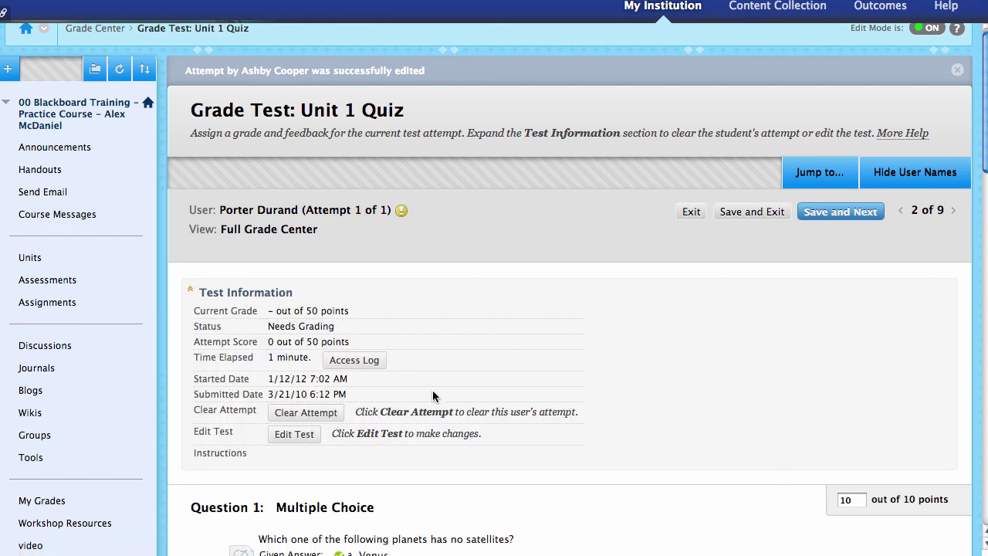
left_click_drag(347, 378, 194, 380)
left_click(378, 402)
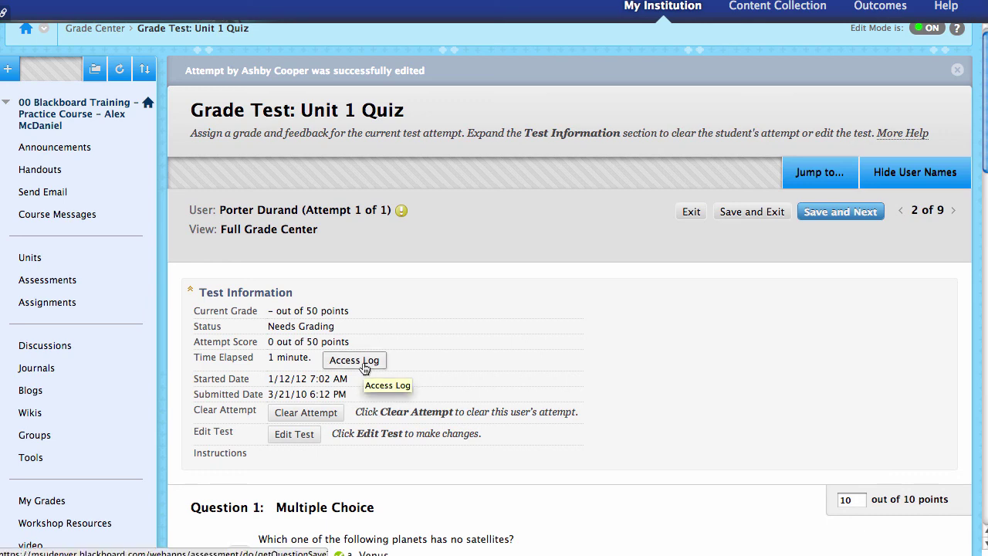
- Review the attempt's Access Log submission record, then close it
left_click(363, 363)
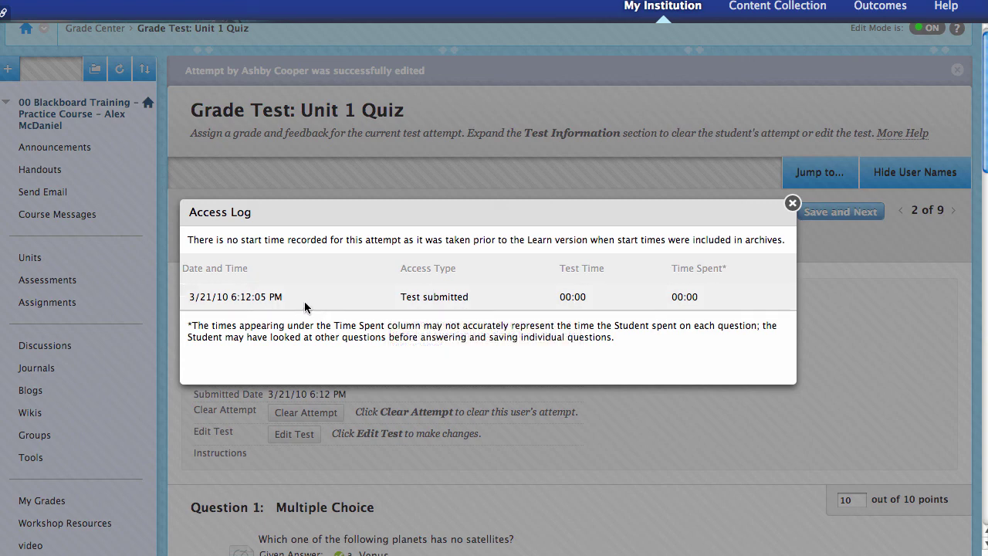
left_click(792, 203)
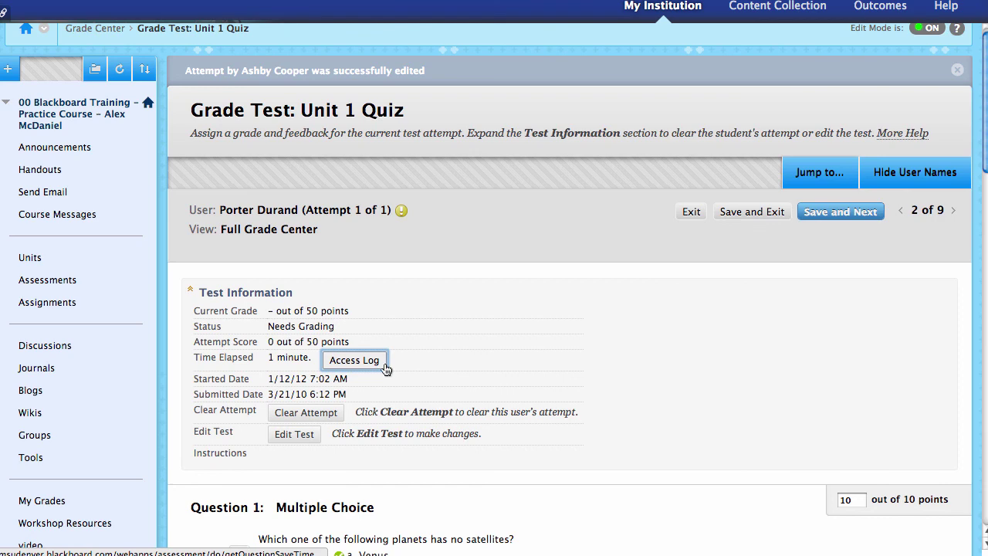
scroll(463, 365, "down", 1)
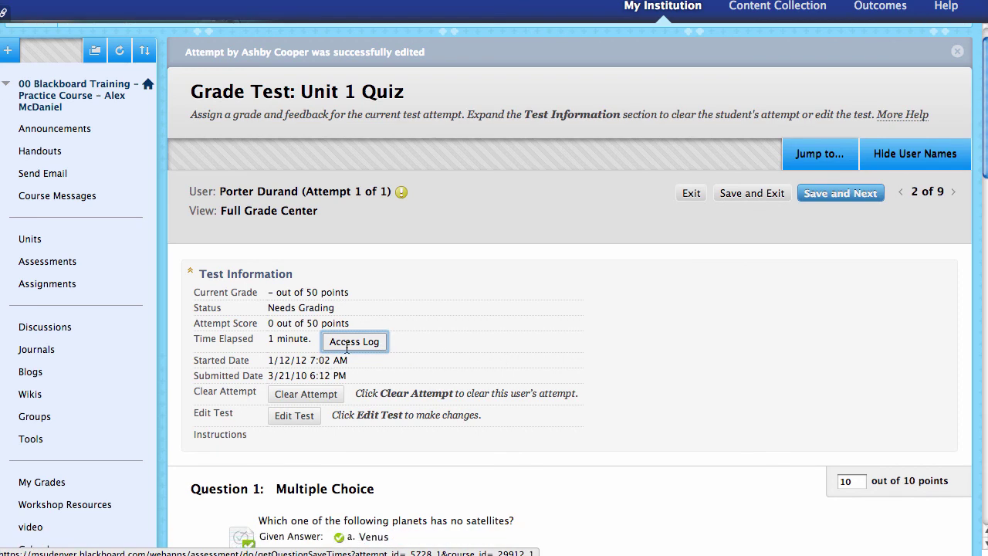
scroll(474, 372, "down", 3)
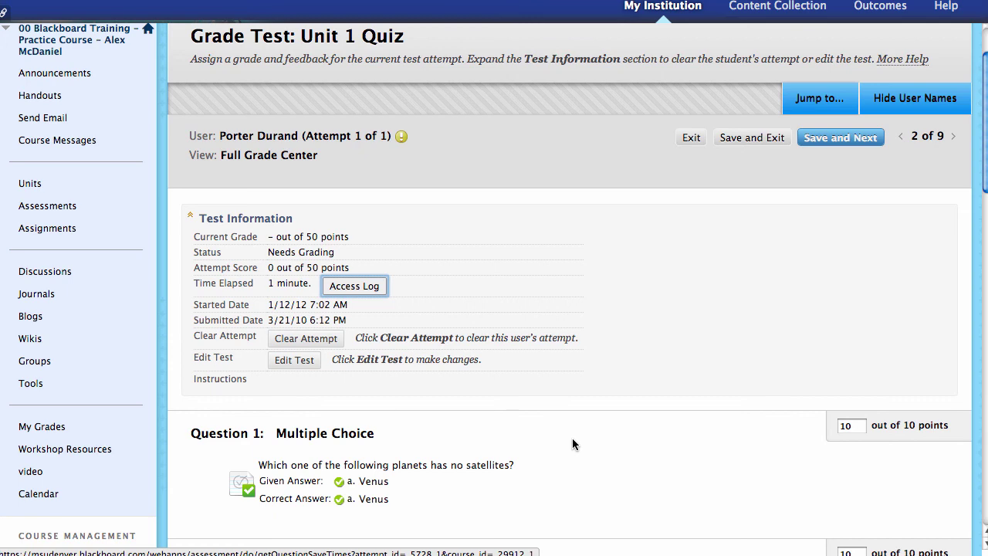
scroll(571, 438, "down", 5)
scroll(562, 437, "up", 6)
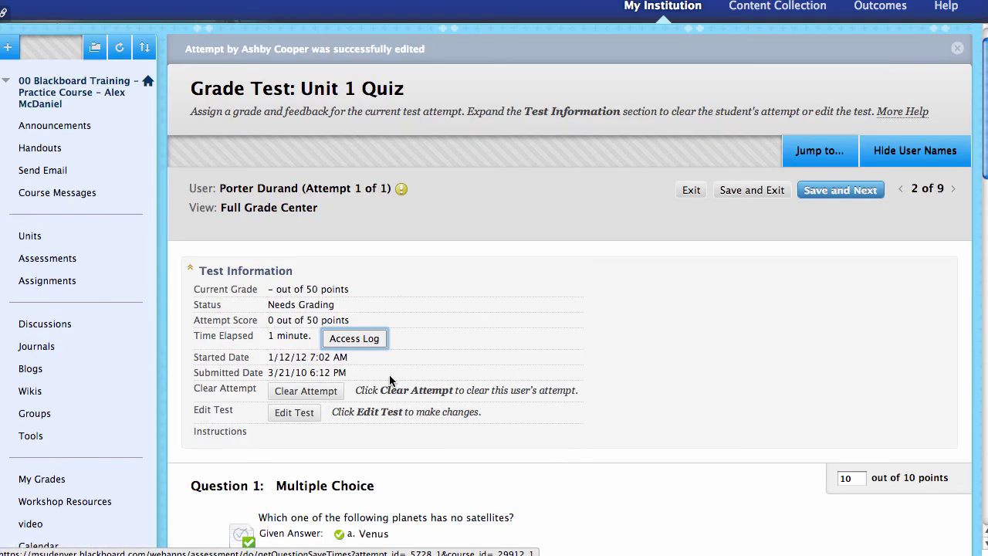
- Collapse Test Information and save attempt 2, returning to the Full Grade Center
left_click(242, 272)
scroll(579, 393, "down", 10)
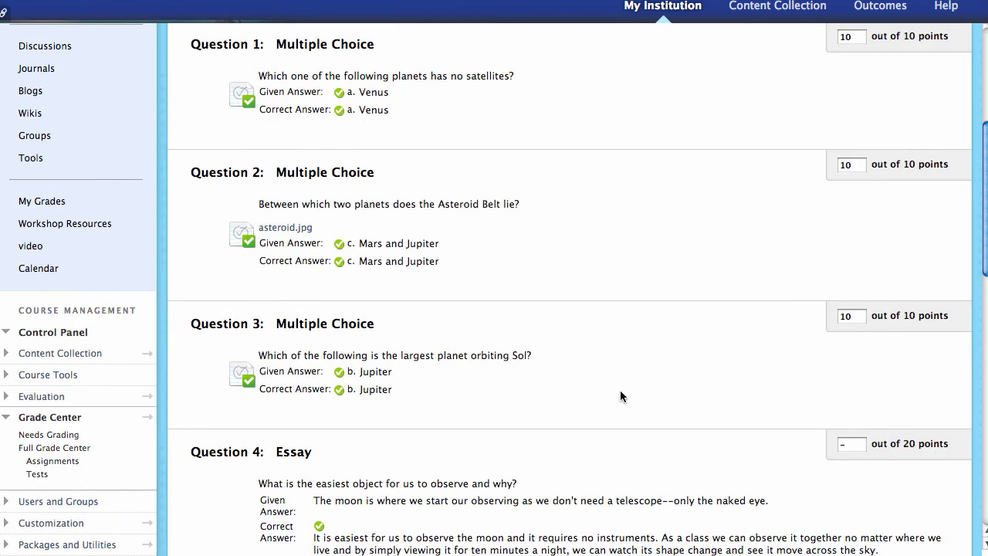
scroll(621, 397, "down", 18)
scroll(840, 470, "down", 4)
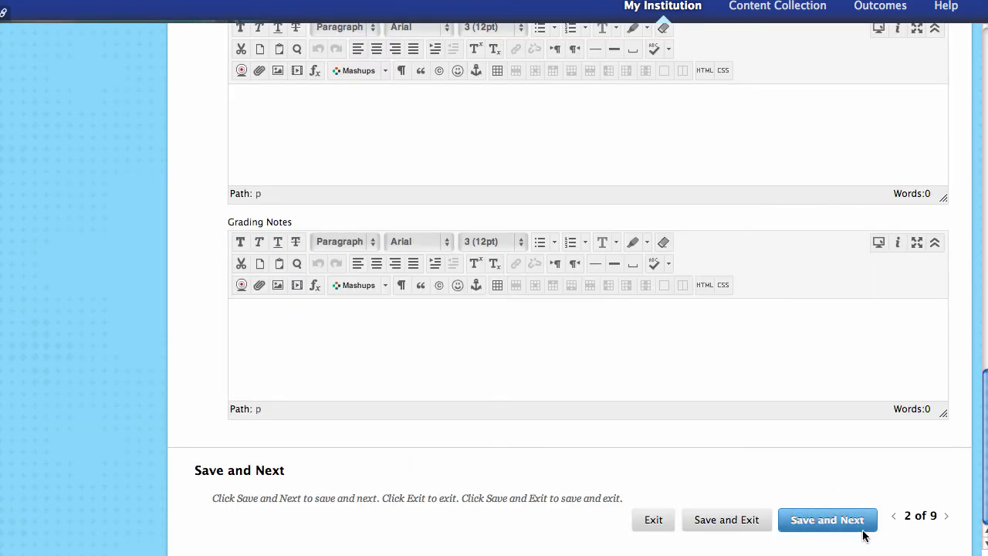
left_click(710, 519)
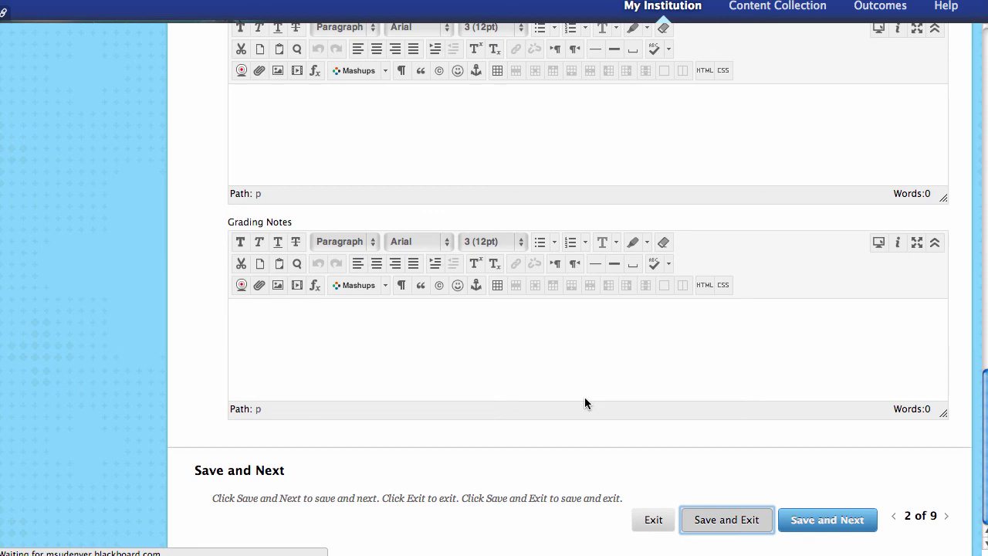